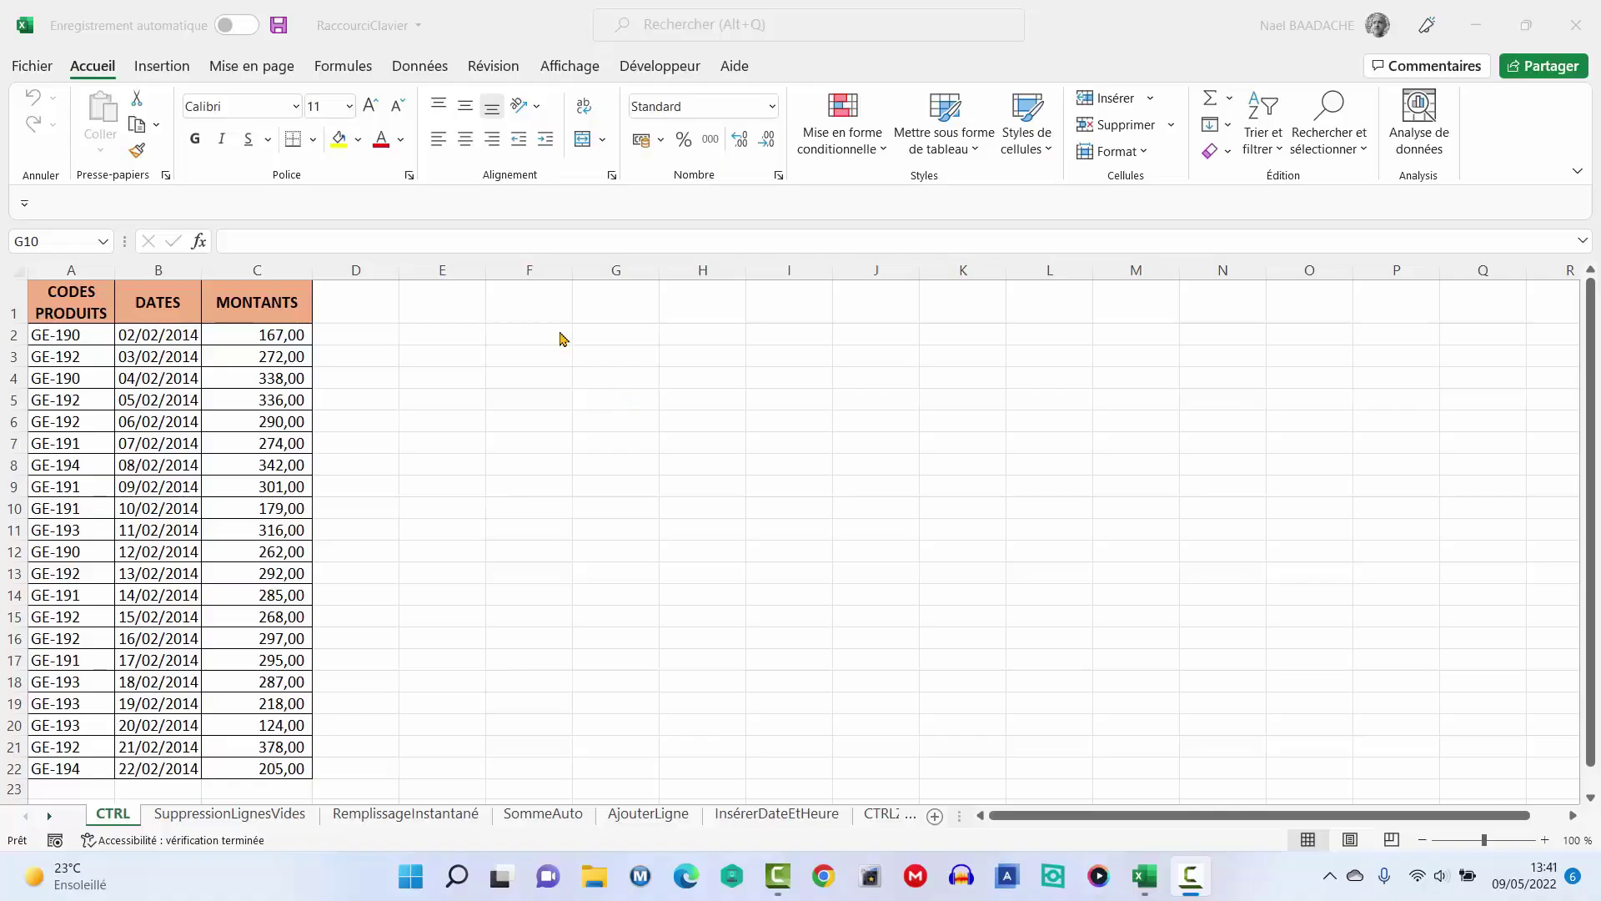
Step: Jump to the sheet's last row and back to A1, then start editing A1
left_click(542, 339)
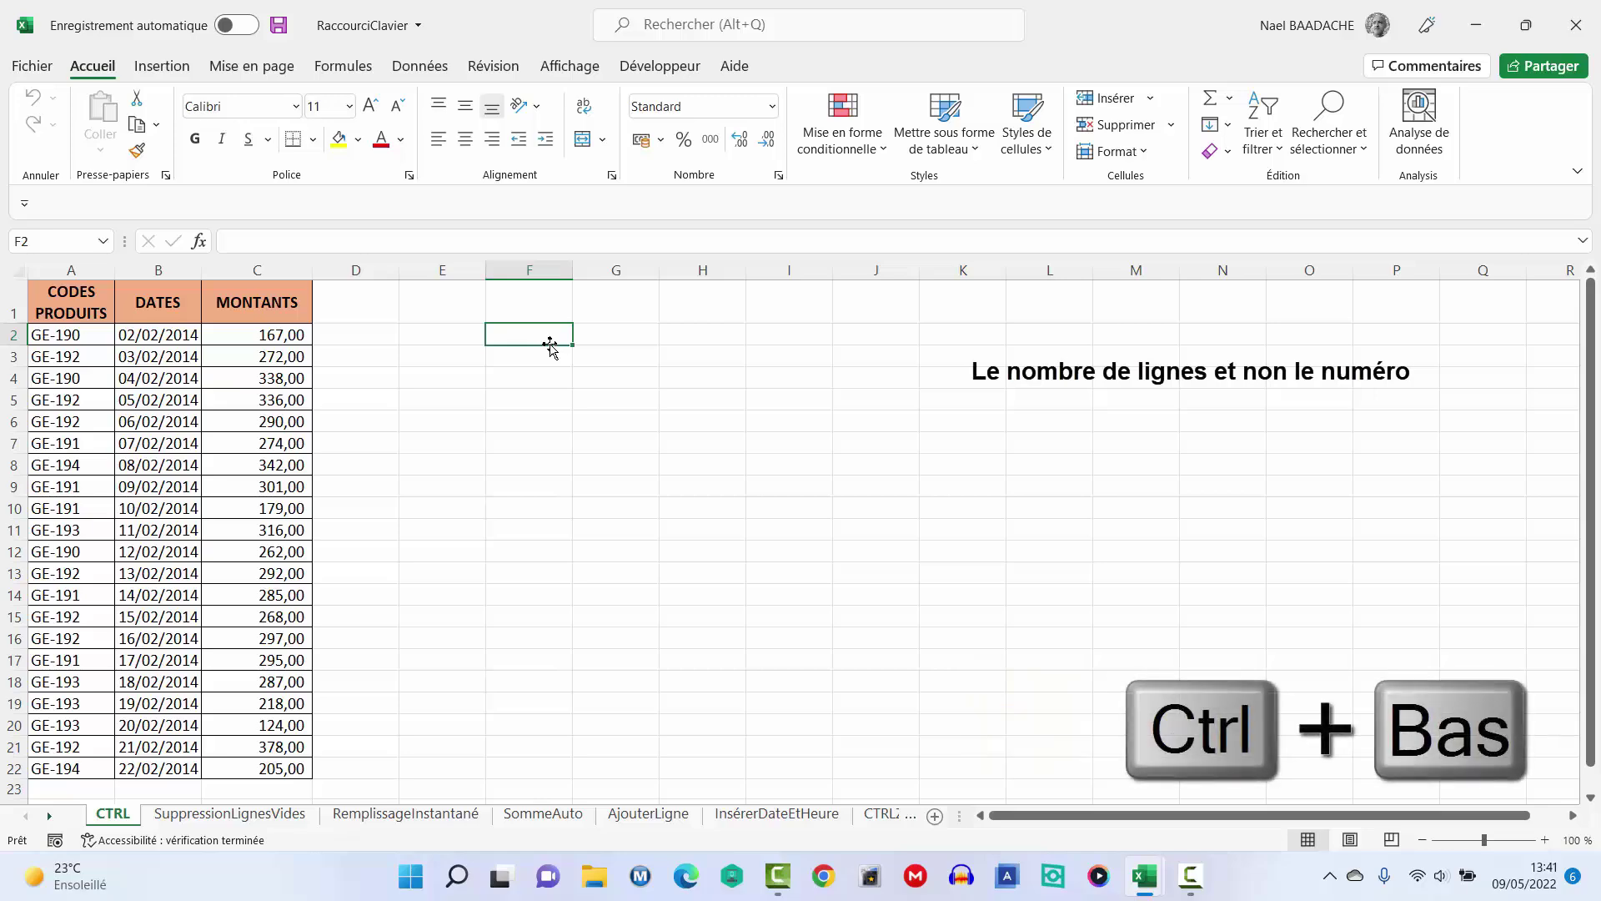
key("ctrl+Down")
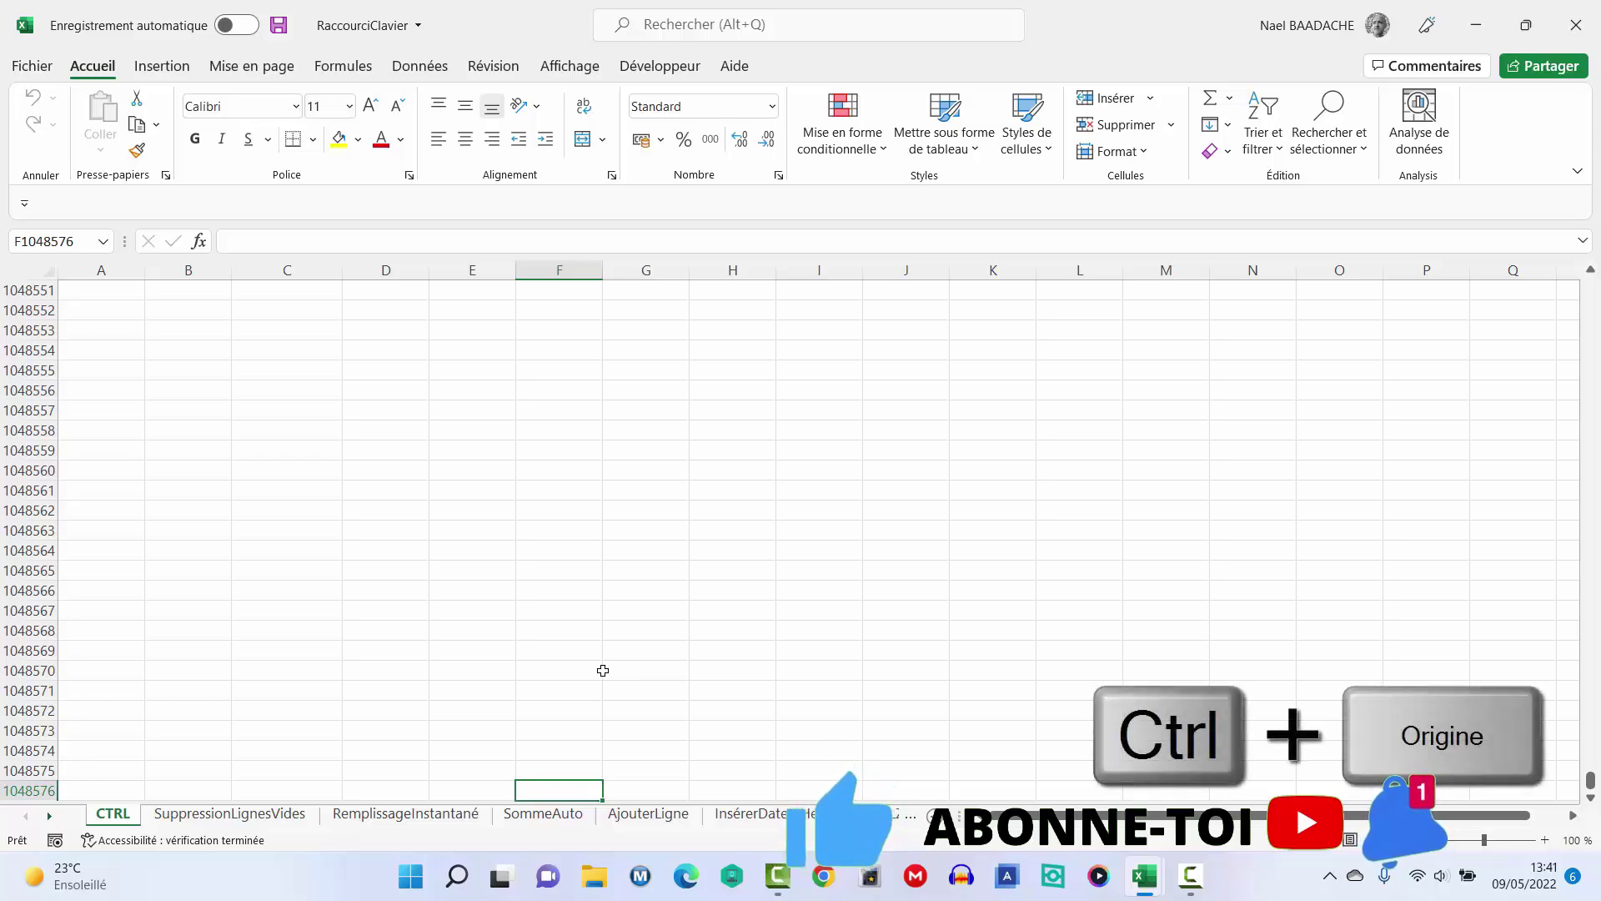
key("ctrl+Home")
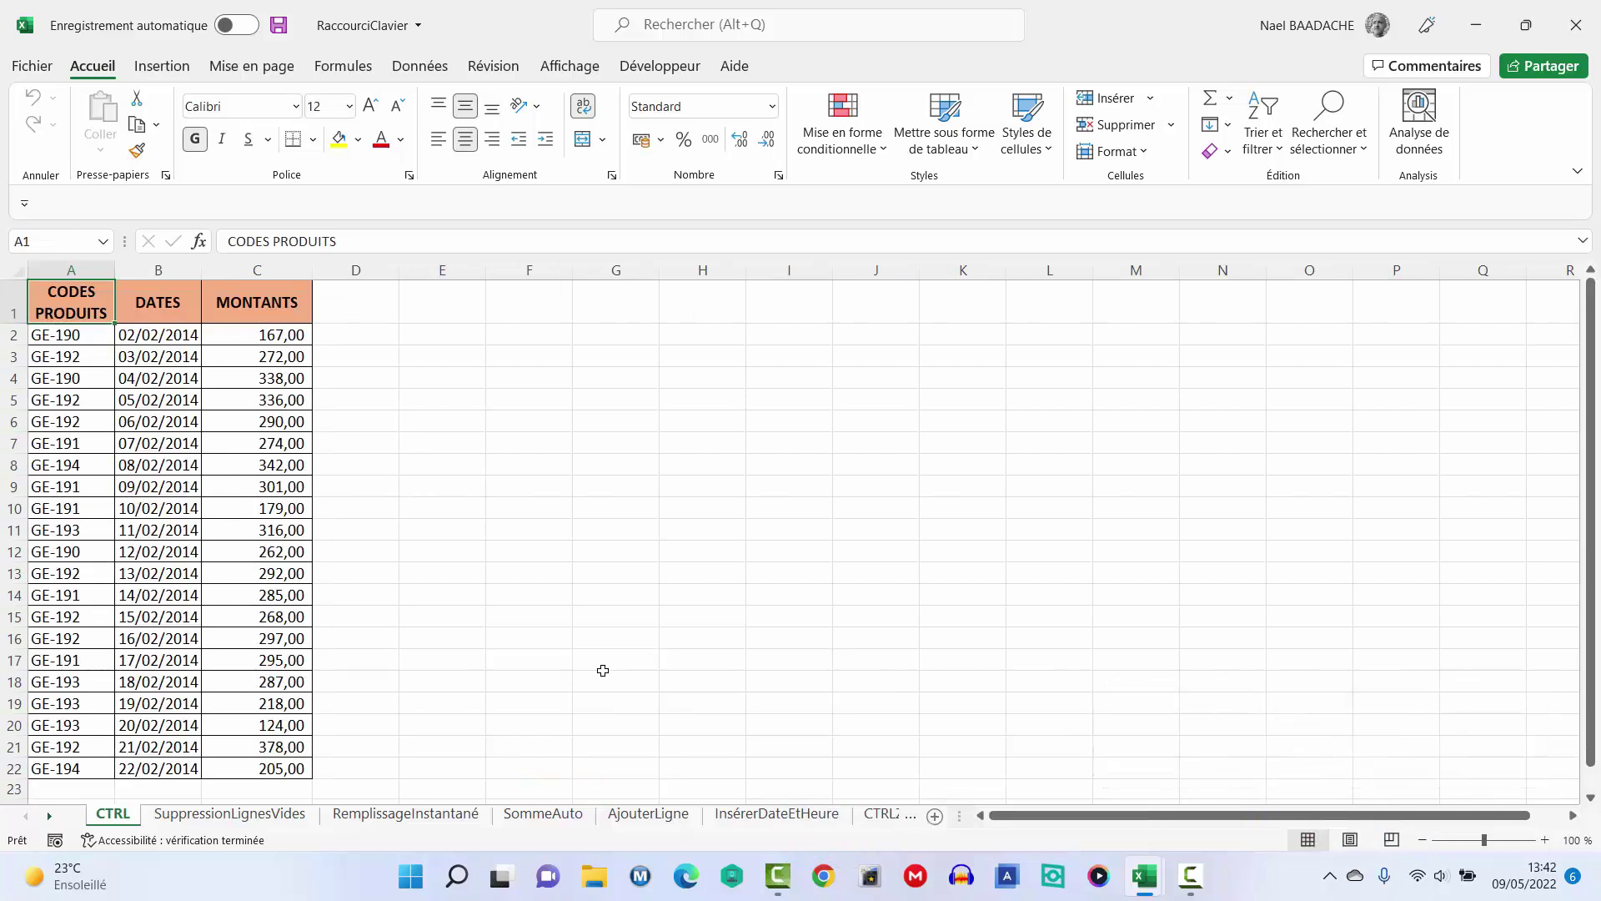
key("F10")
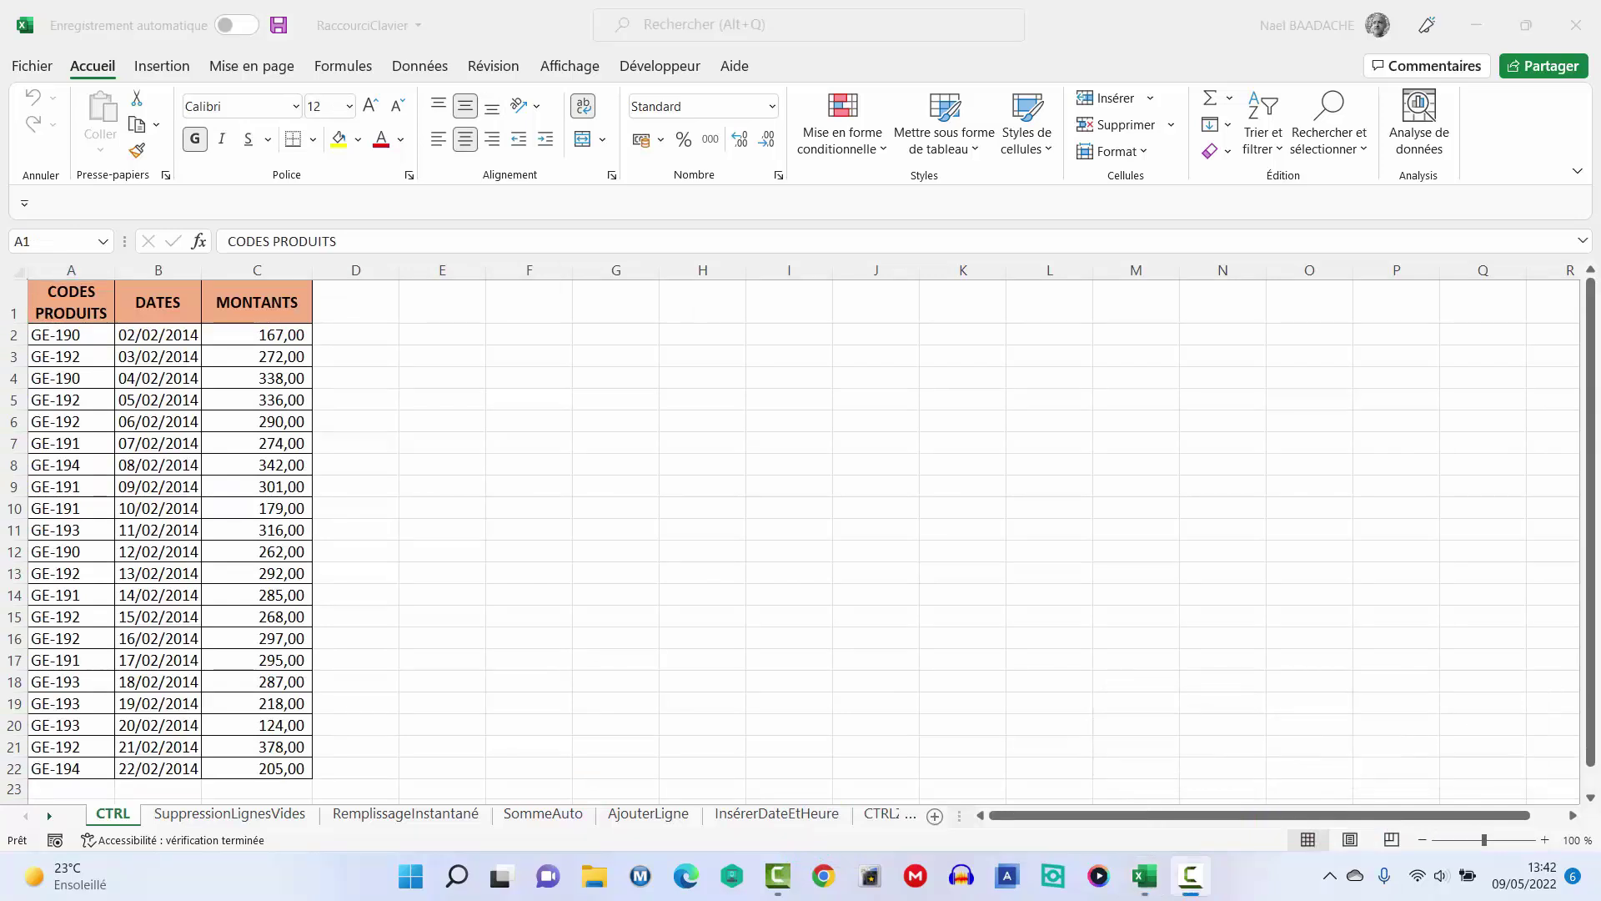
key("F2")
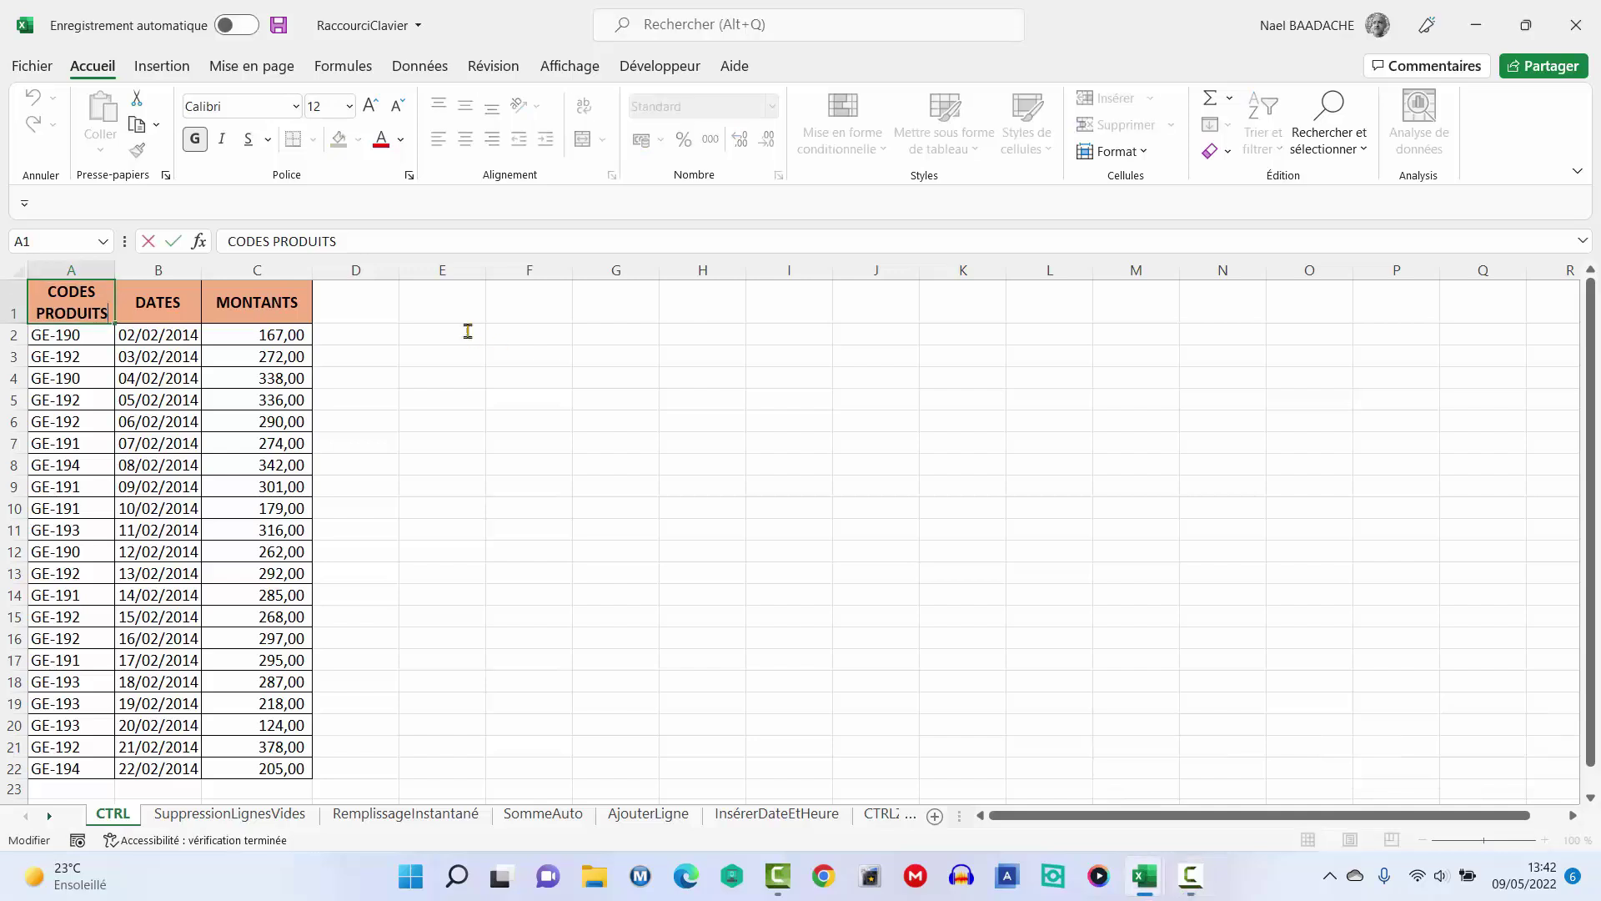
Step: Jump to the last column XFD and back to A1, then select the range A1:C15
left_click(467, 330)
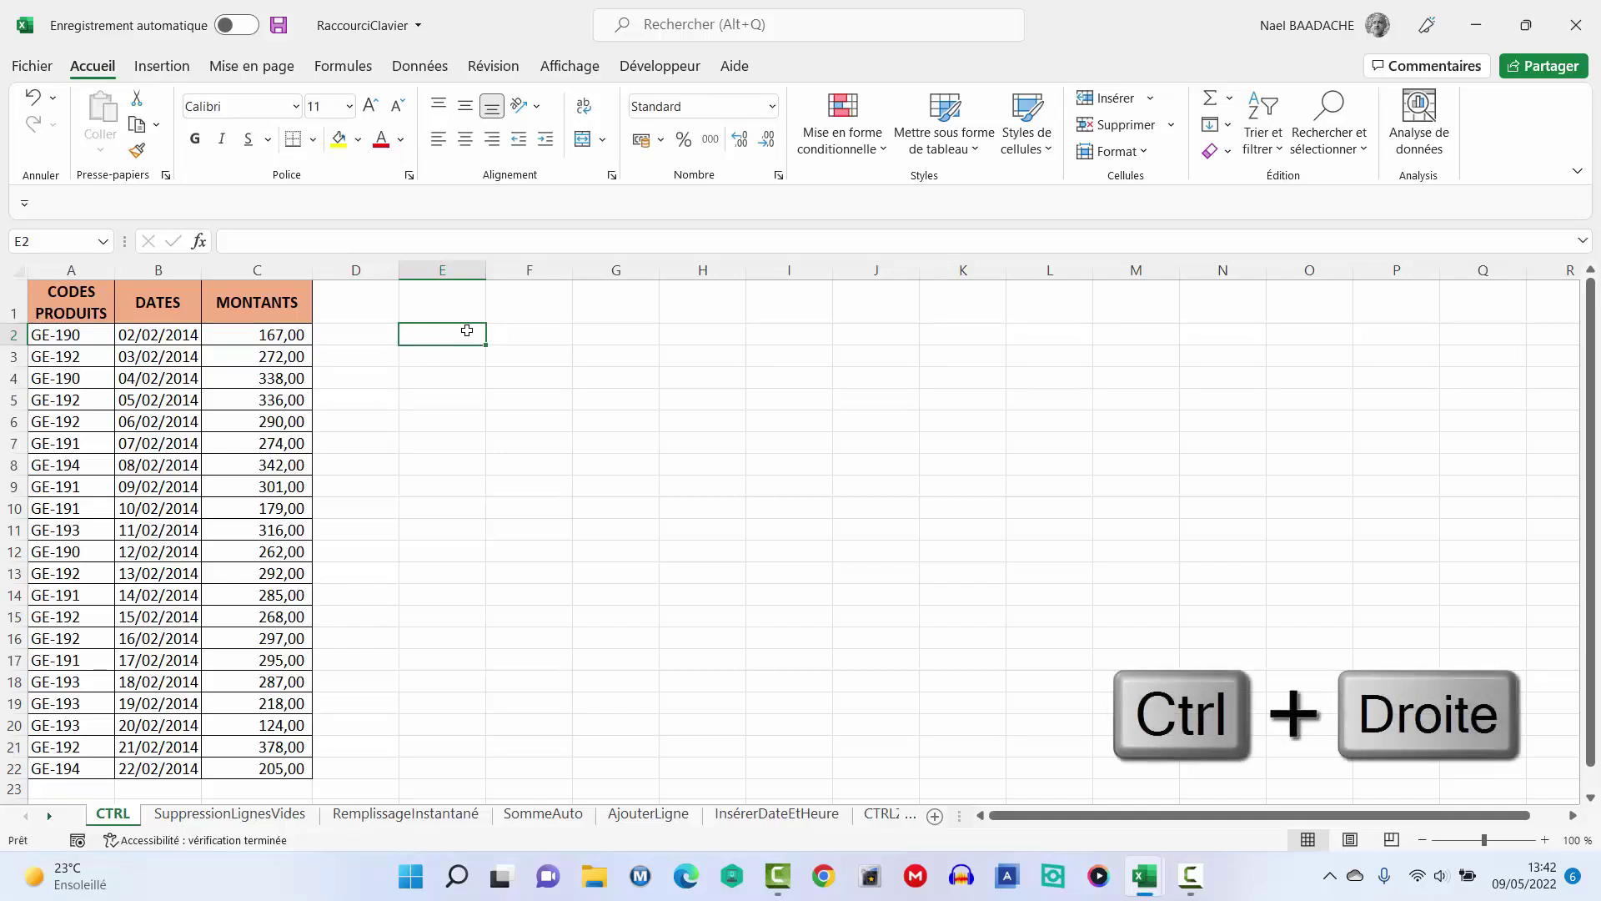
key("ctrl+Right")
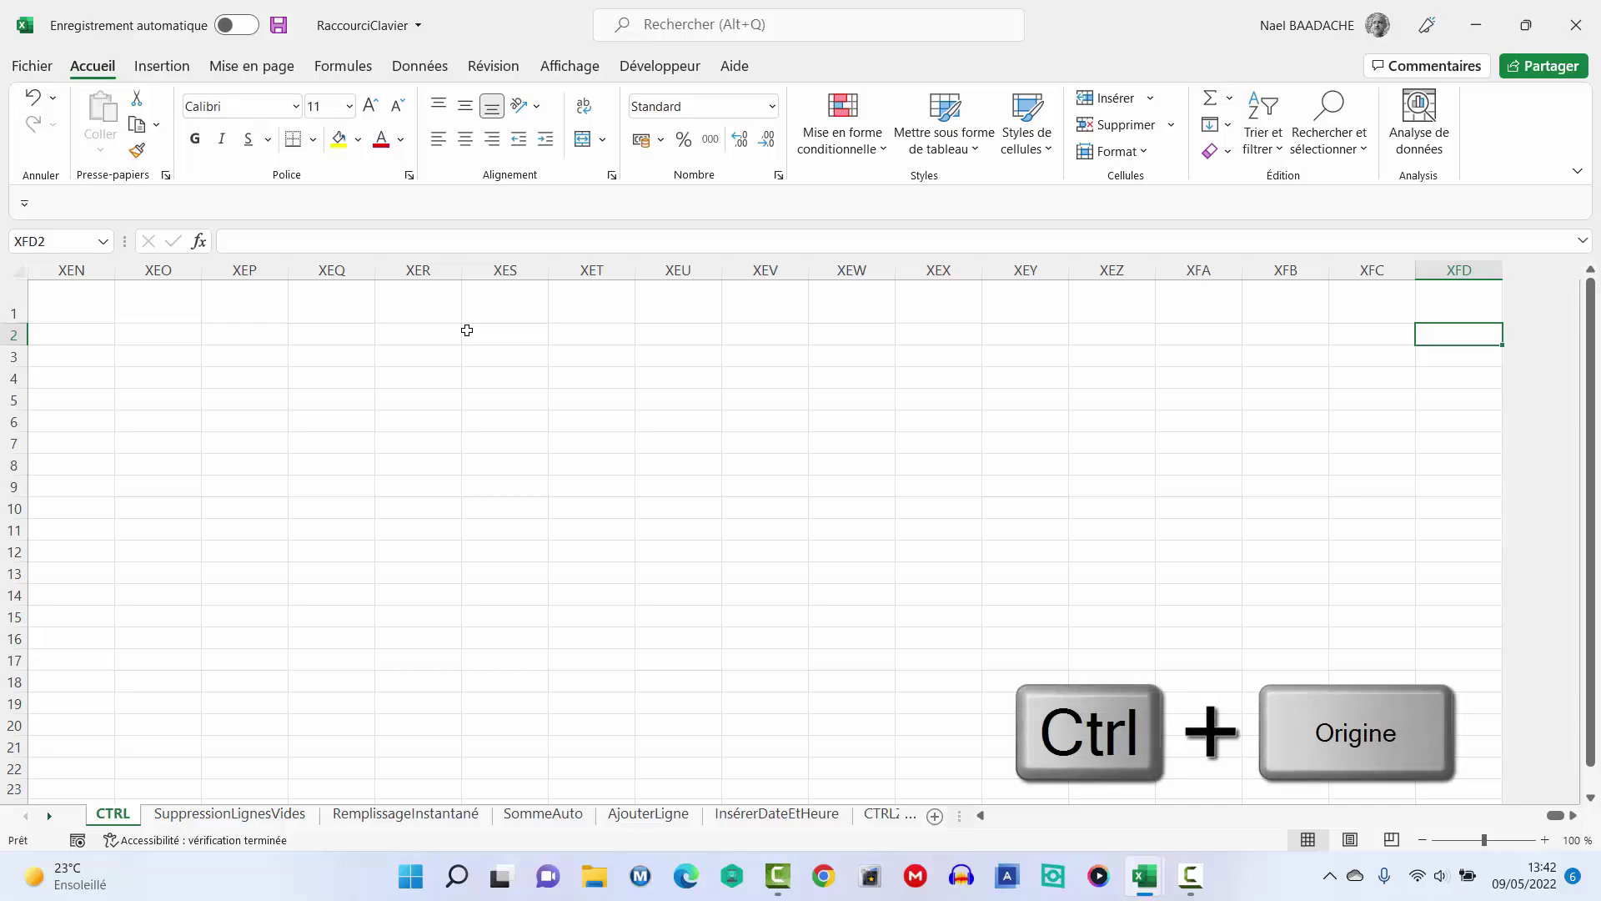
key("ctrl+Home")
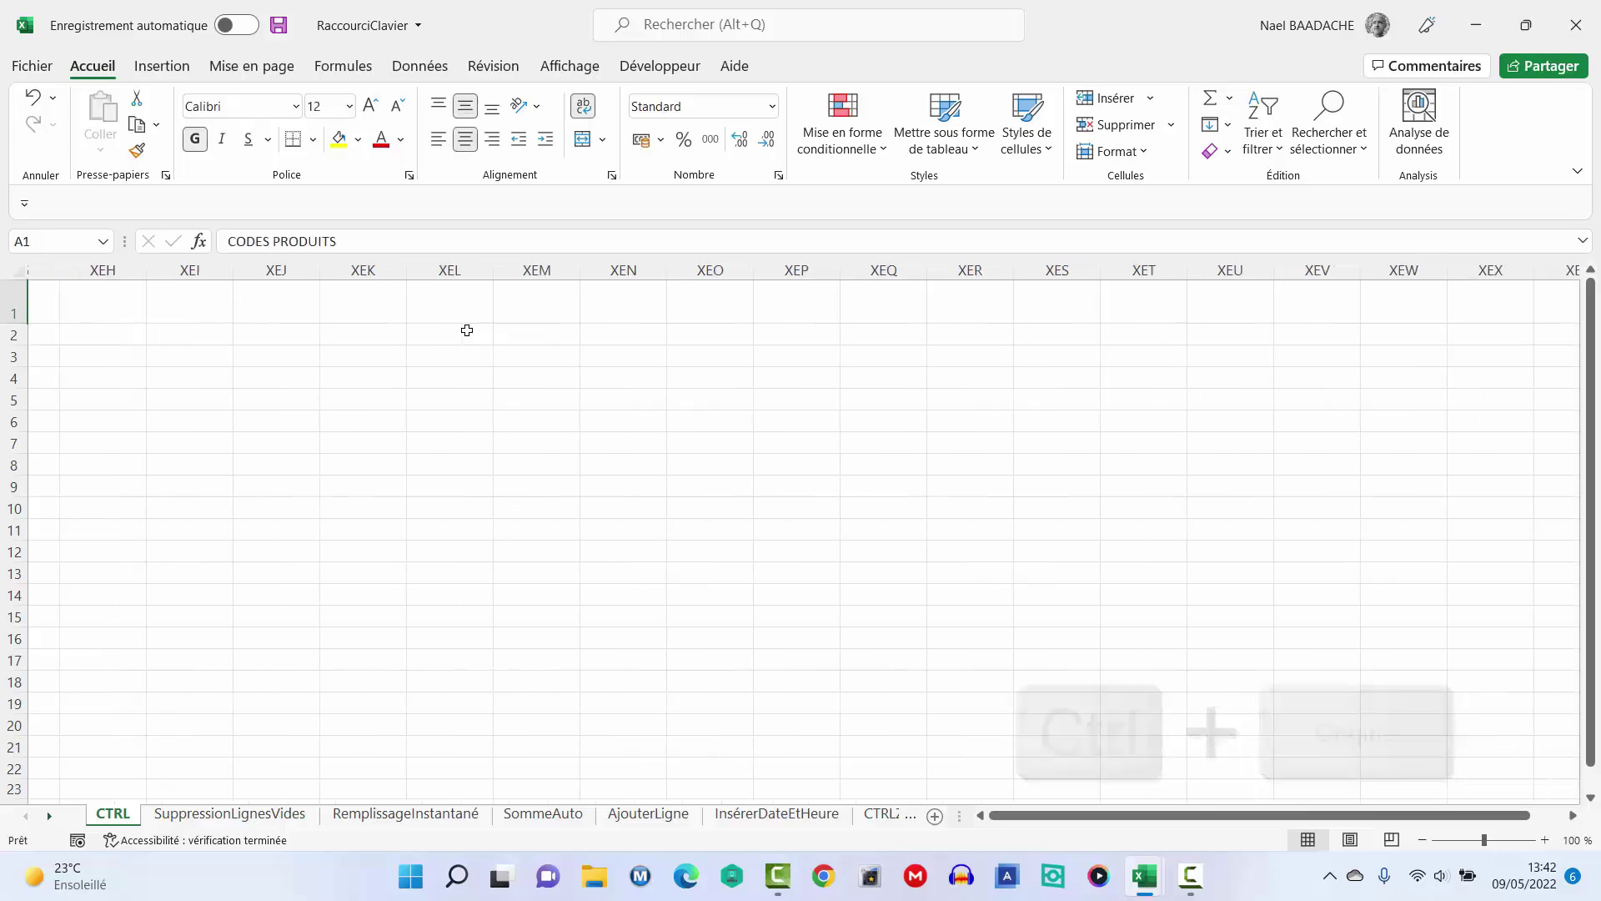
left_click(113, 414)
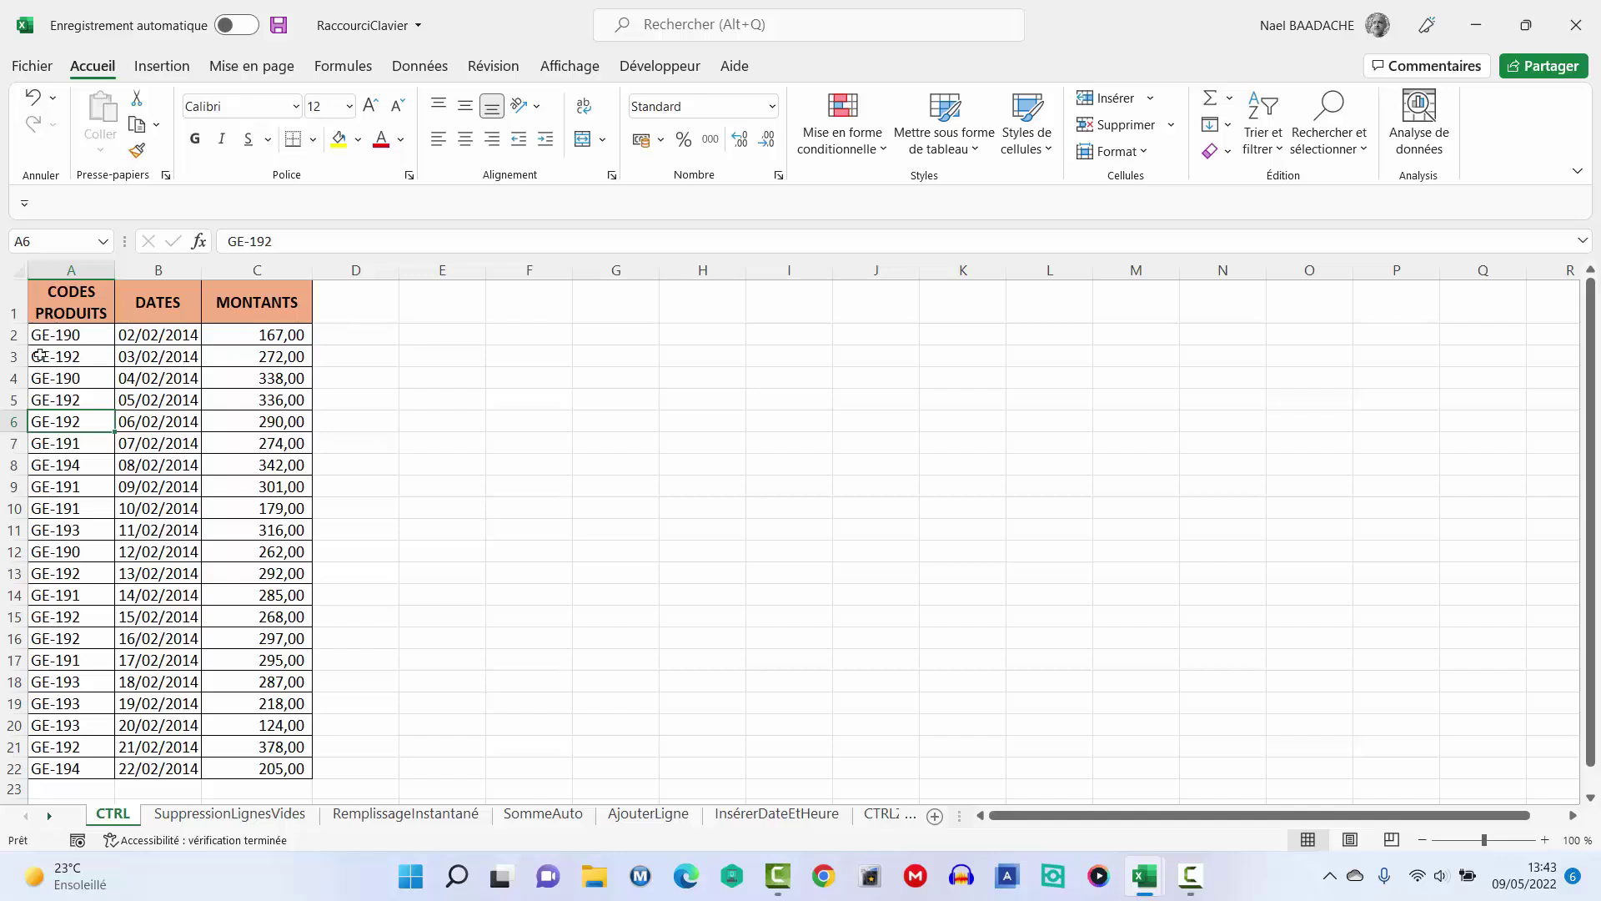
left_click(49, 304)
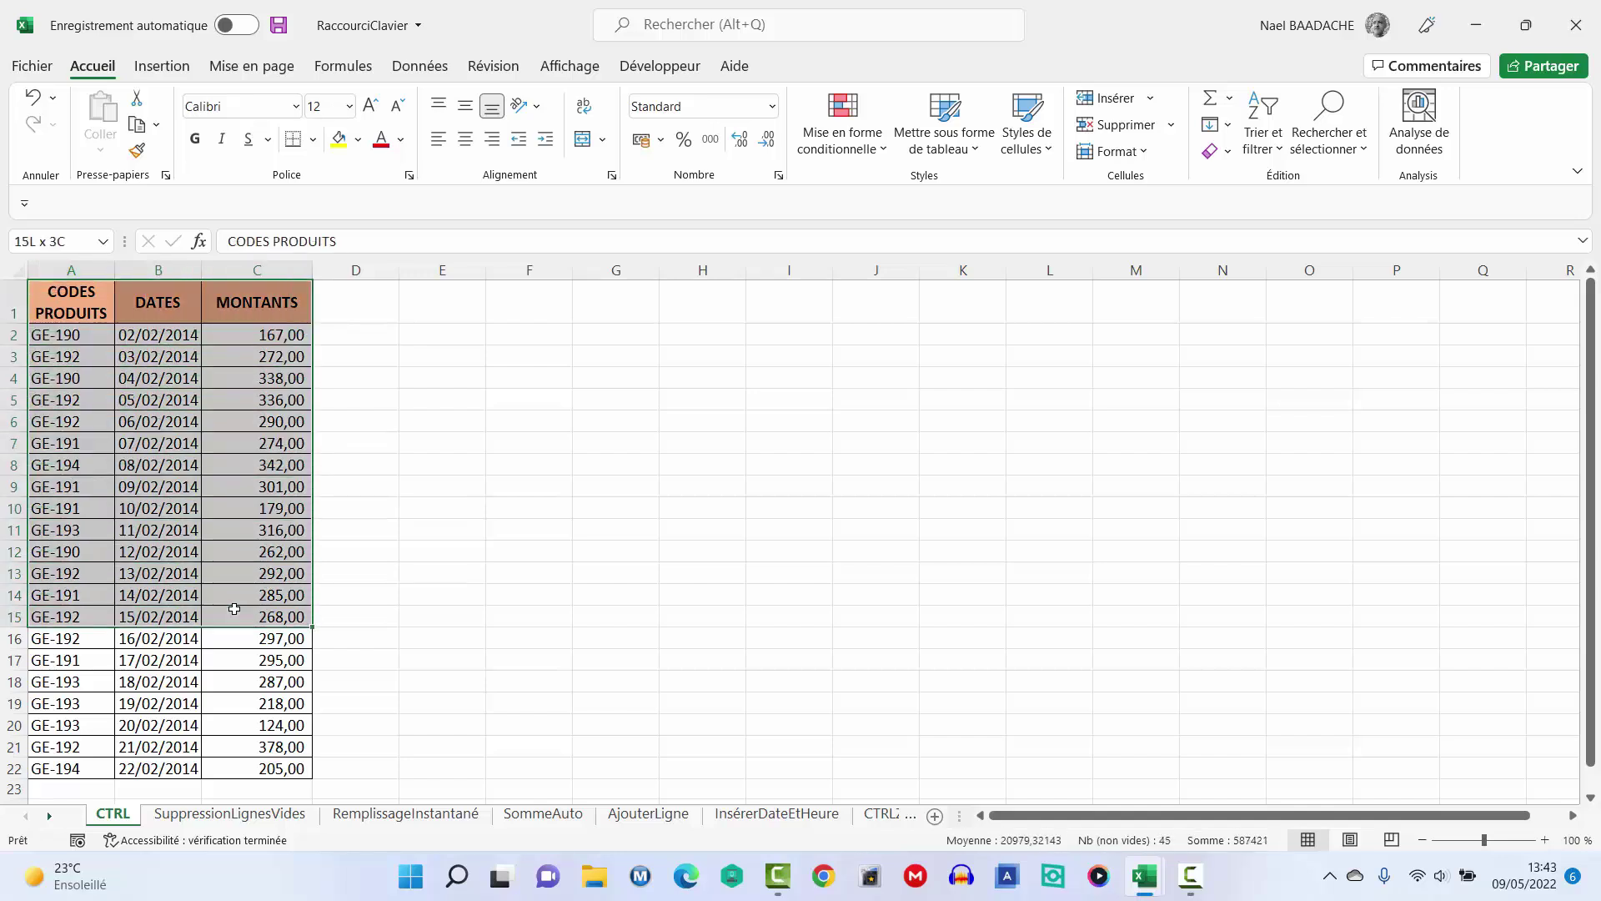
left_click_drag(49, 305, 234, 617)
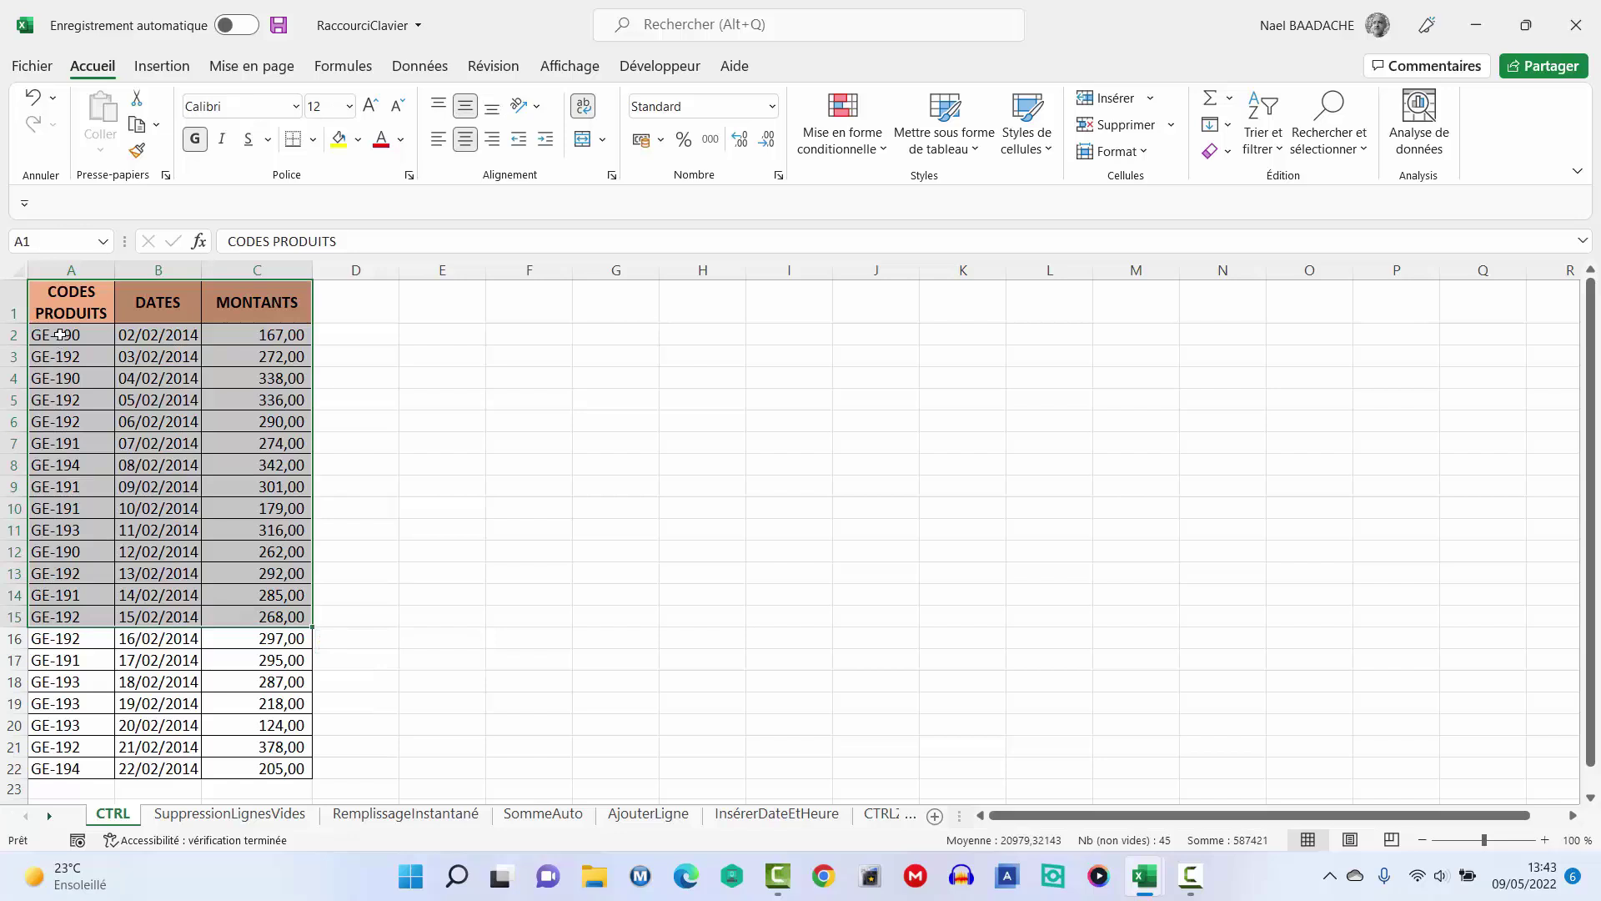
left_click(60, 337)
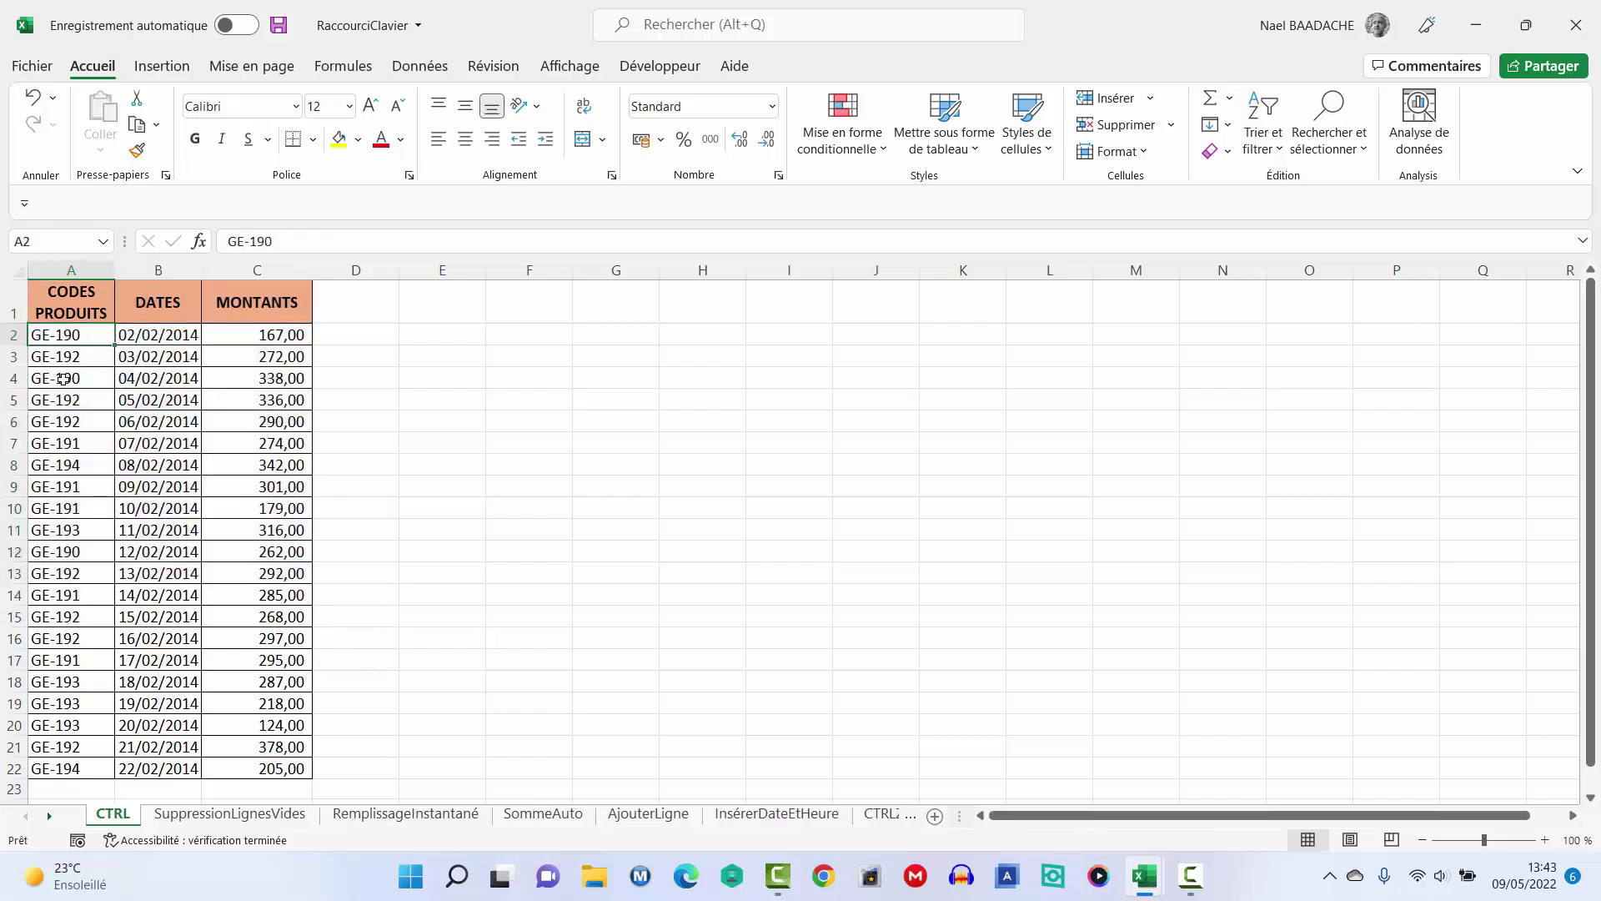
Step: Select the whole table A1:C22 with Ctrl+* and Ctrl+A, then return to A1
key("ctrl+KP_Multiply")
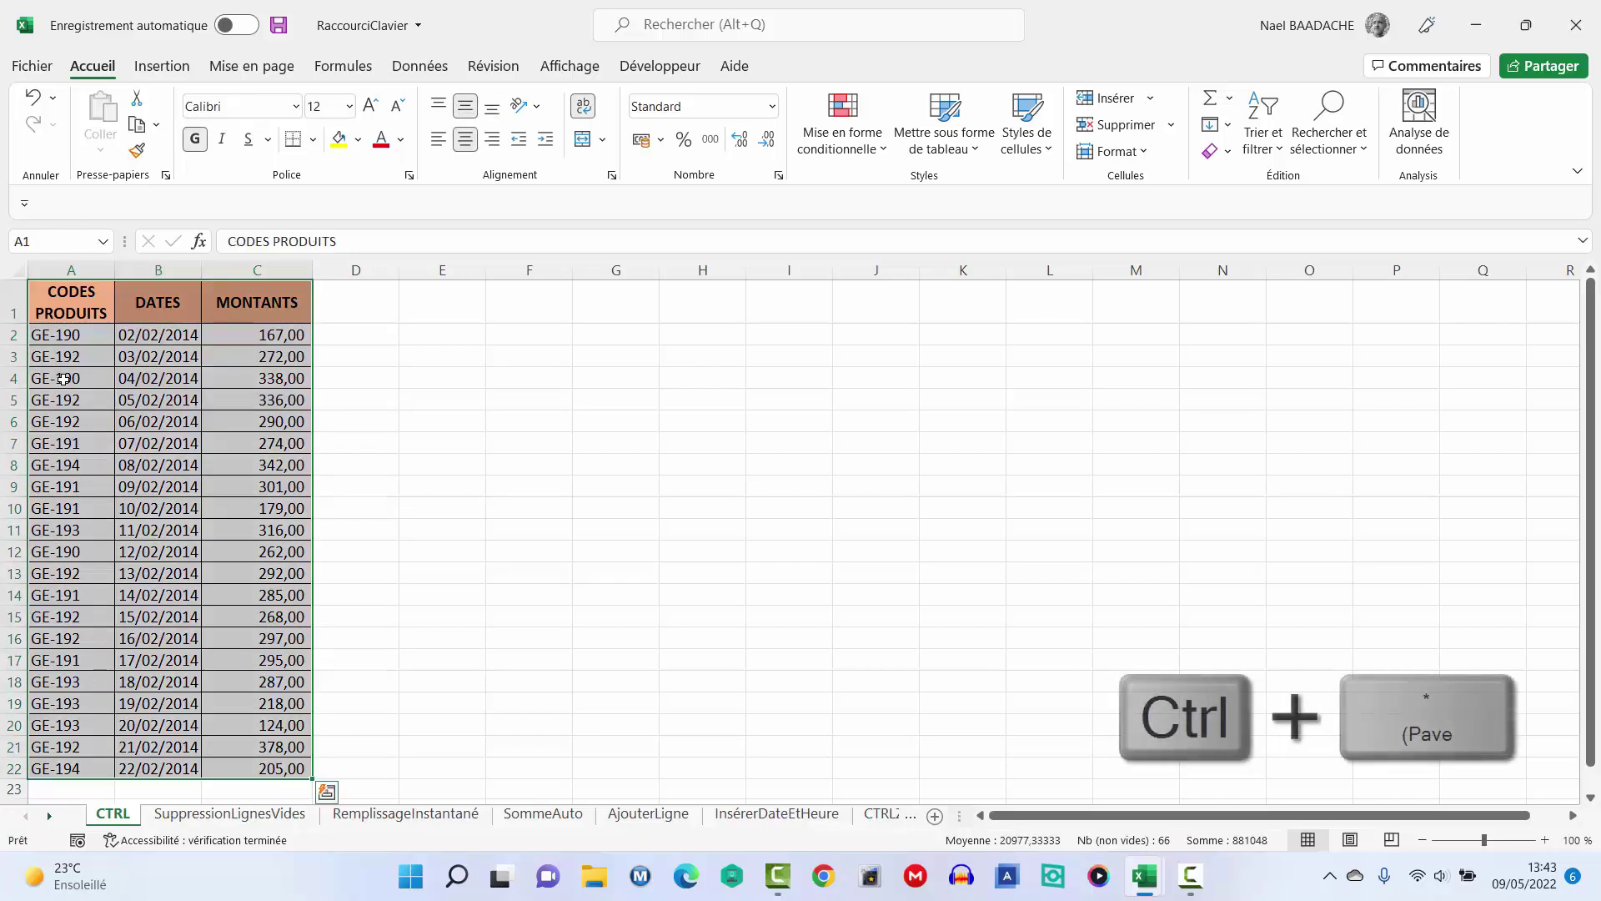
left_click(63, 379)
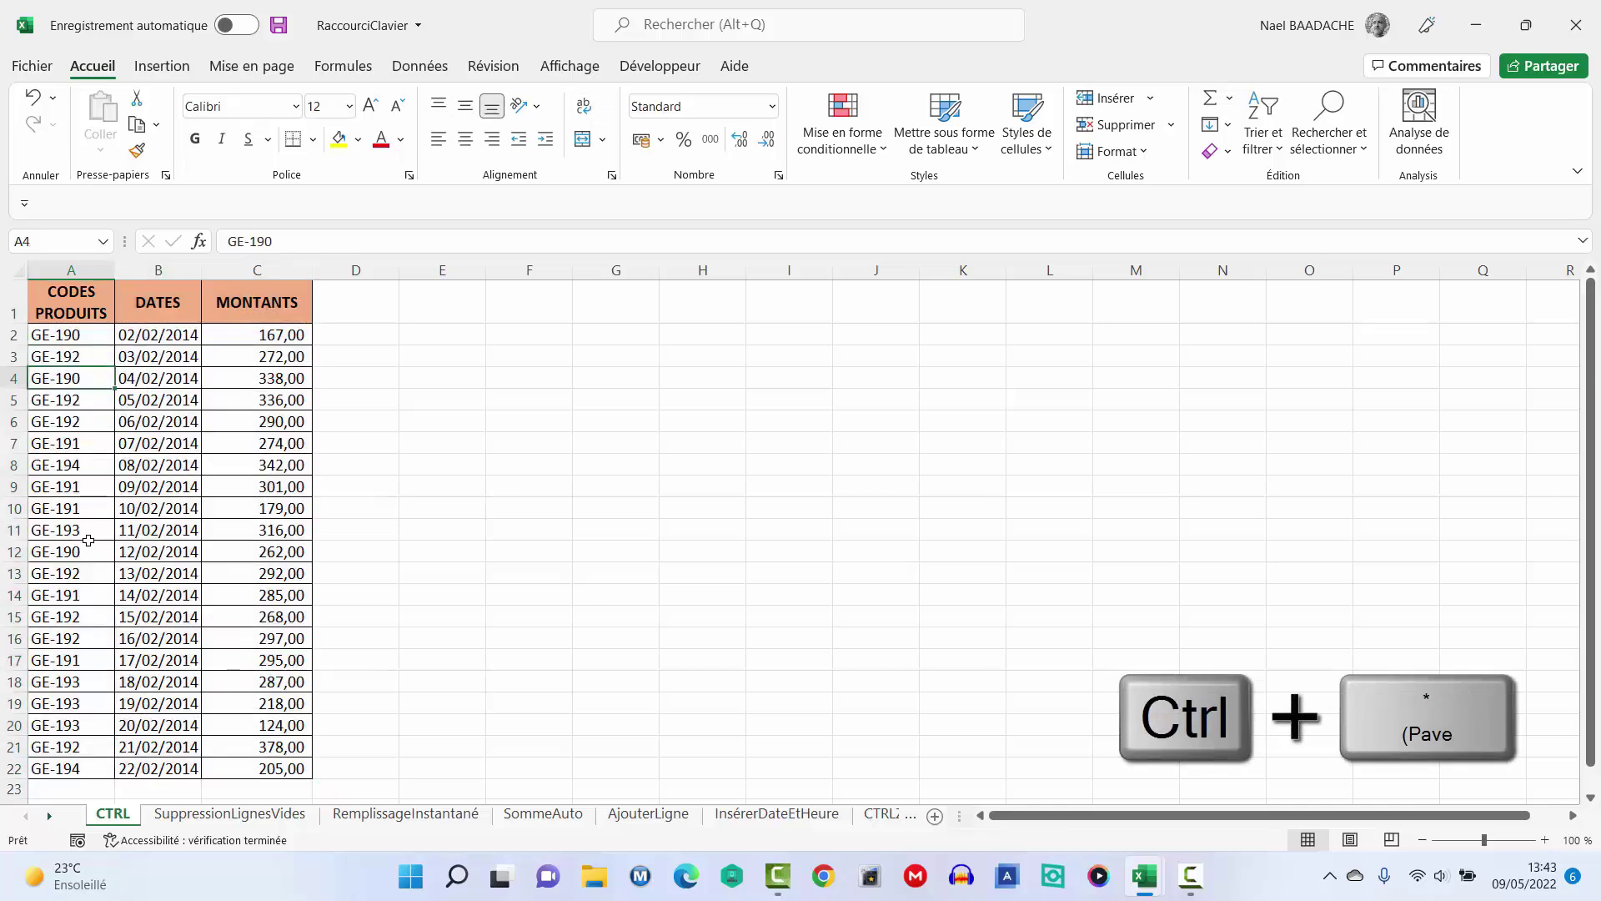
key("ctrl+KP_Multiply")
key("ctrl+a")
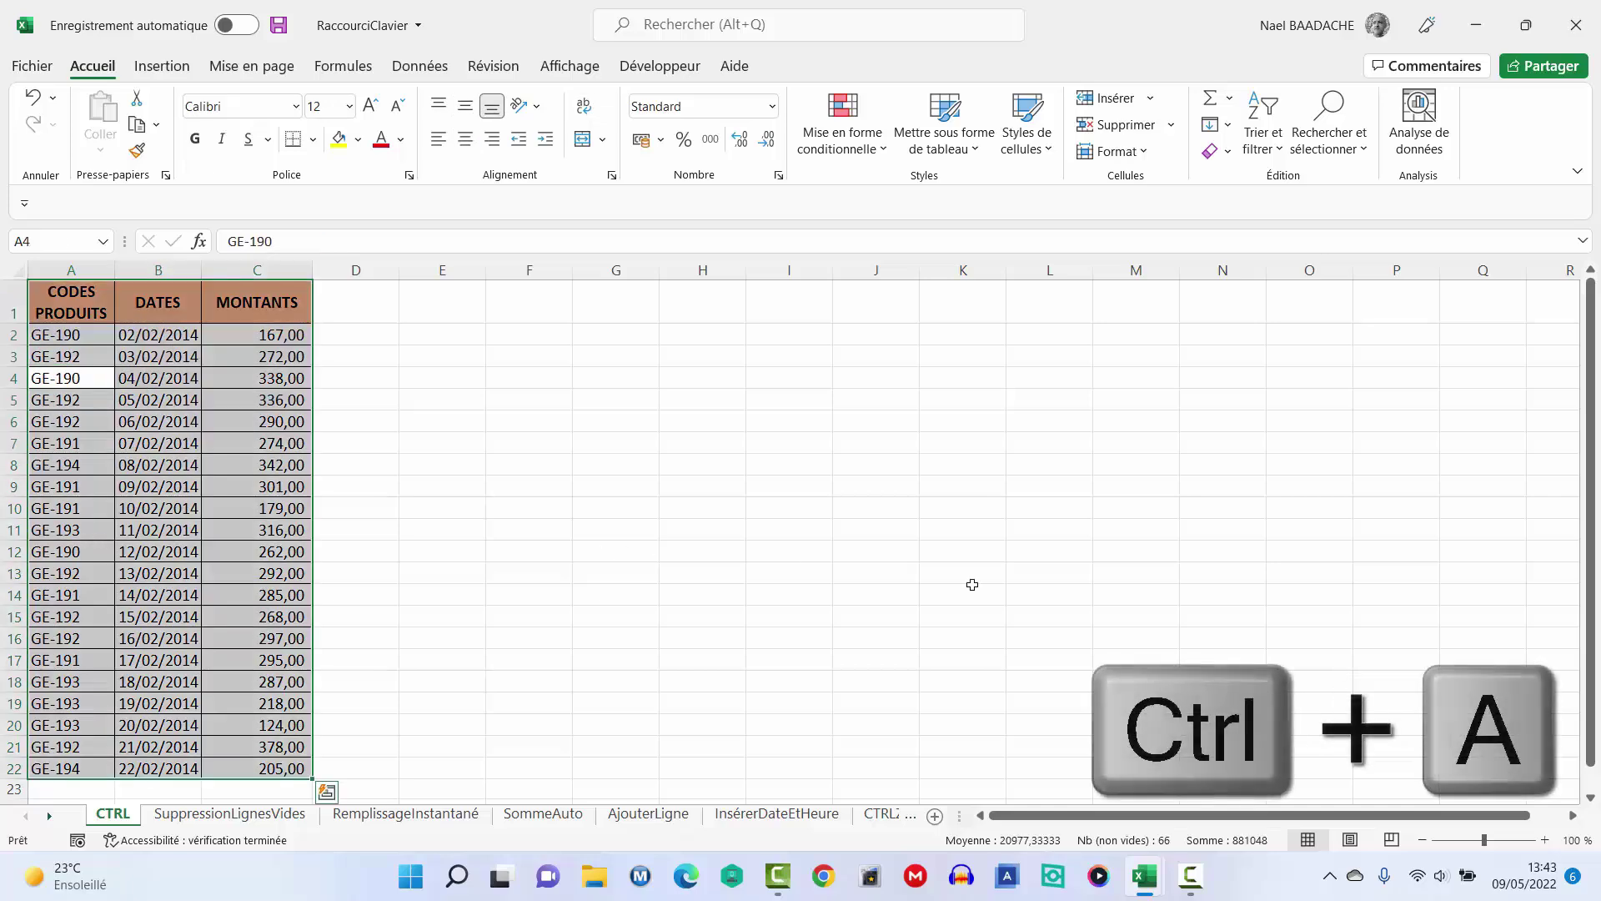
key("ctrl+Home")
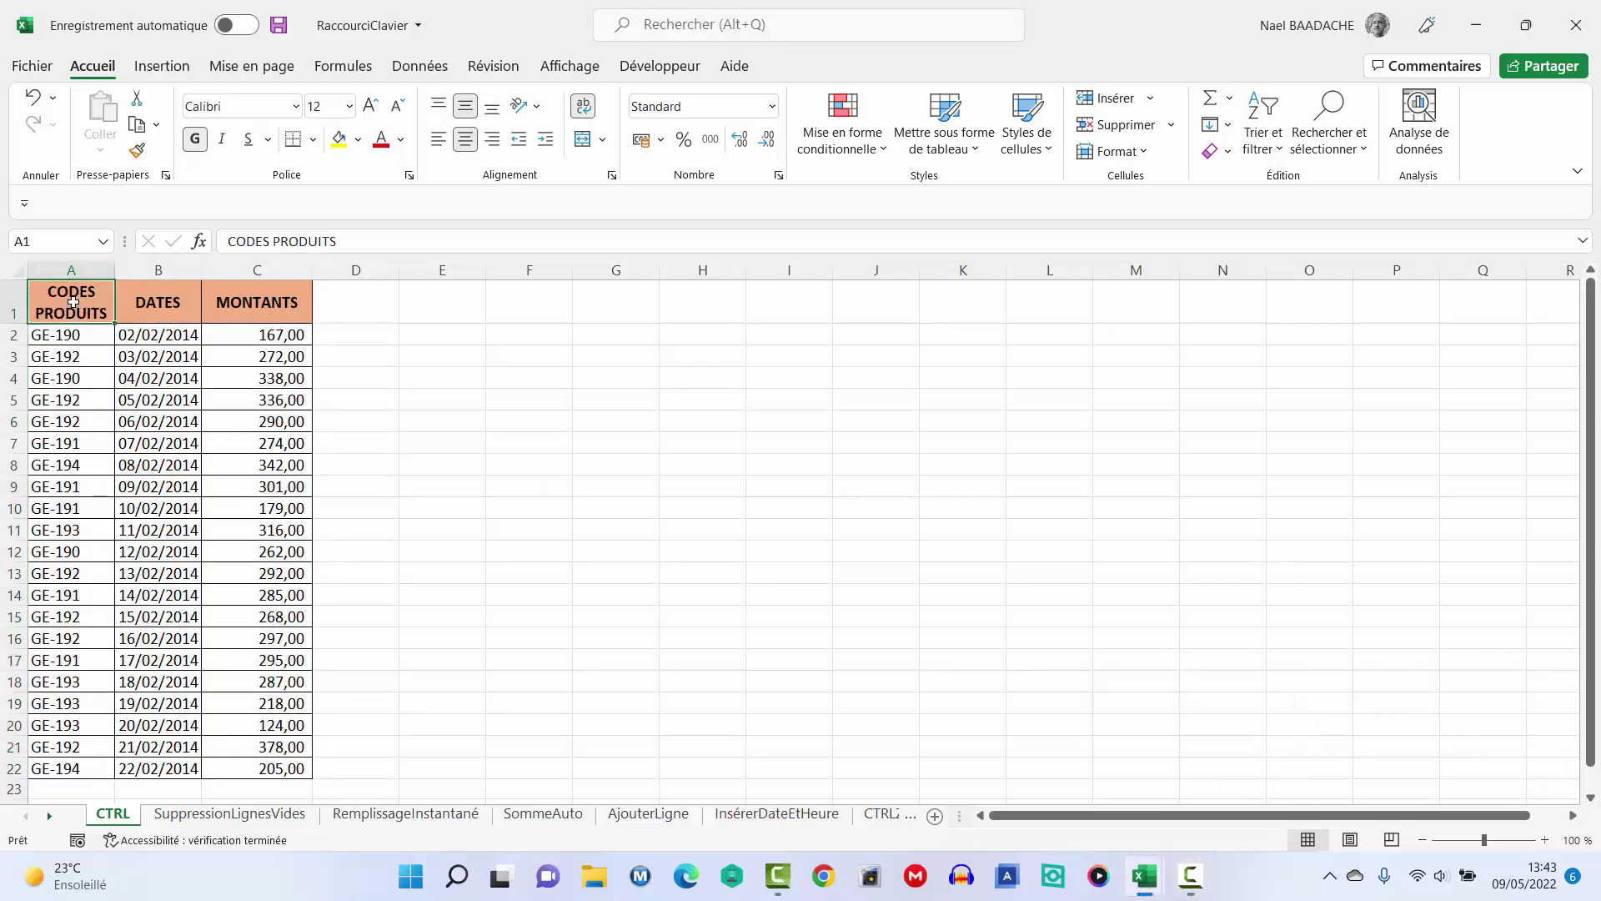
Step: Jump down column A to the last code, GE-194 in A22, and back to A1
key("ctrl+Down")
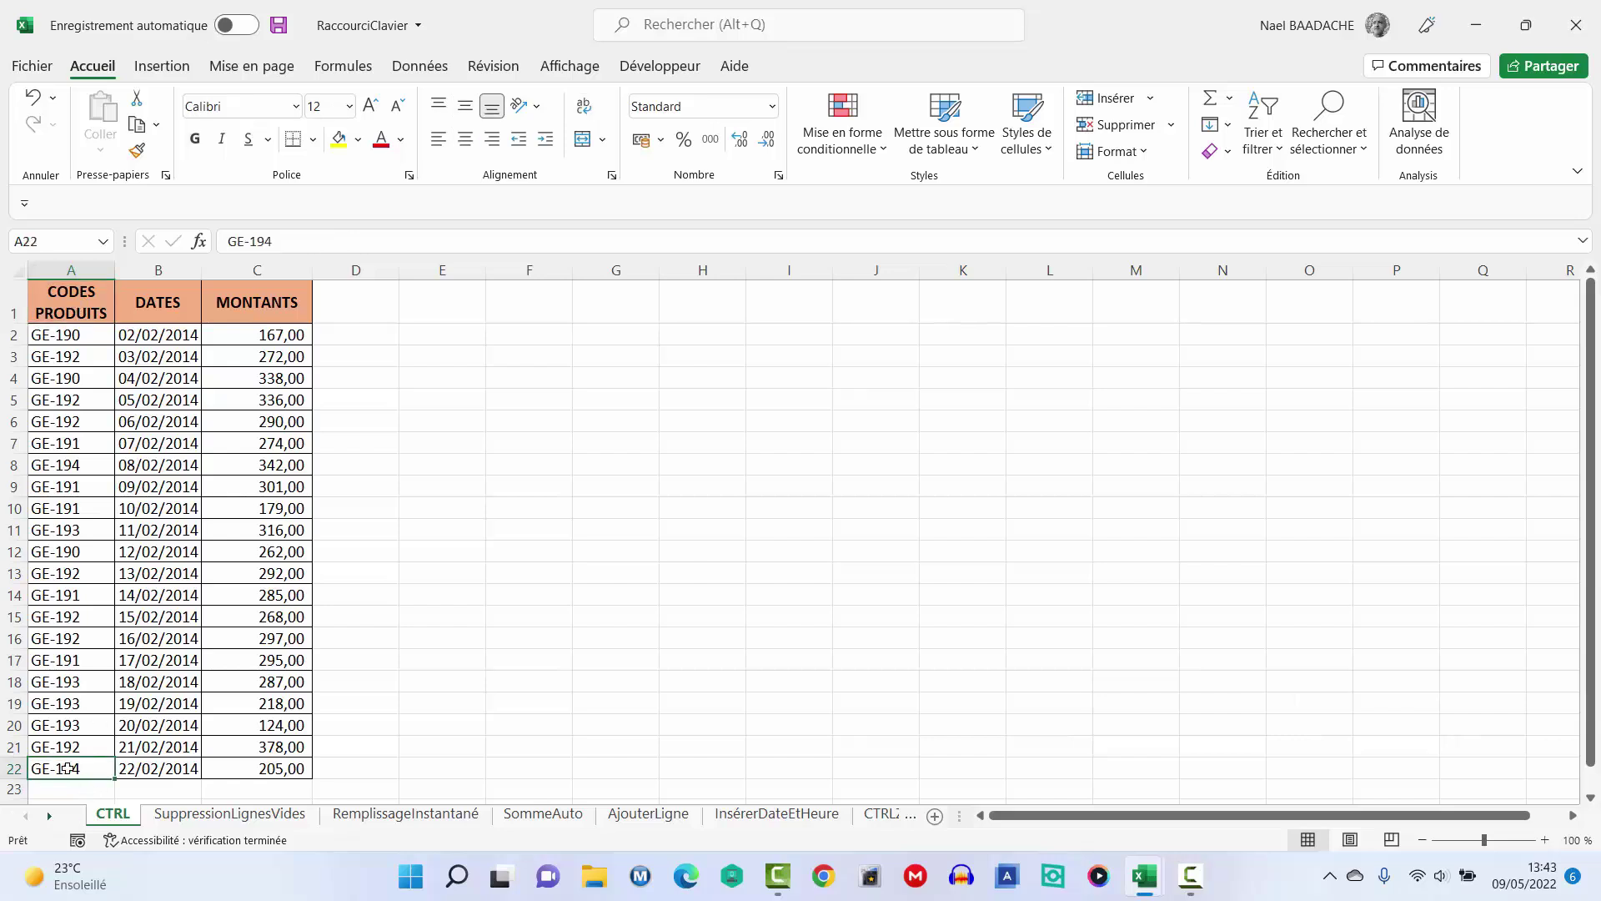
left_click(83, 301)
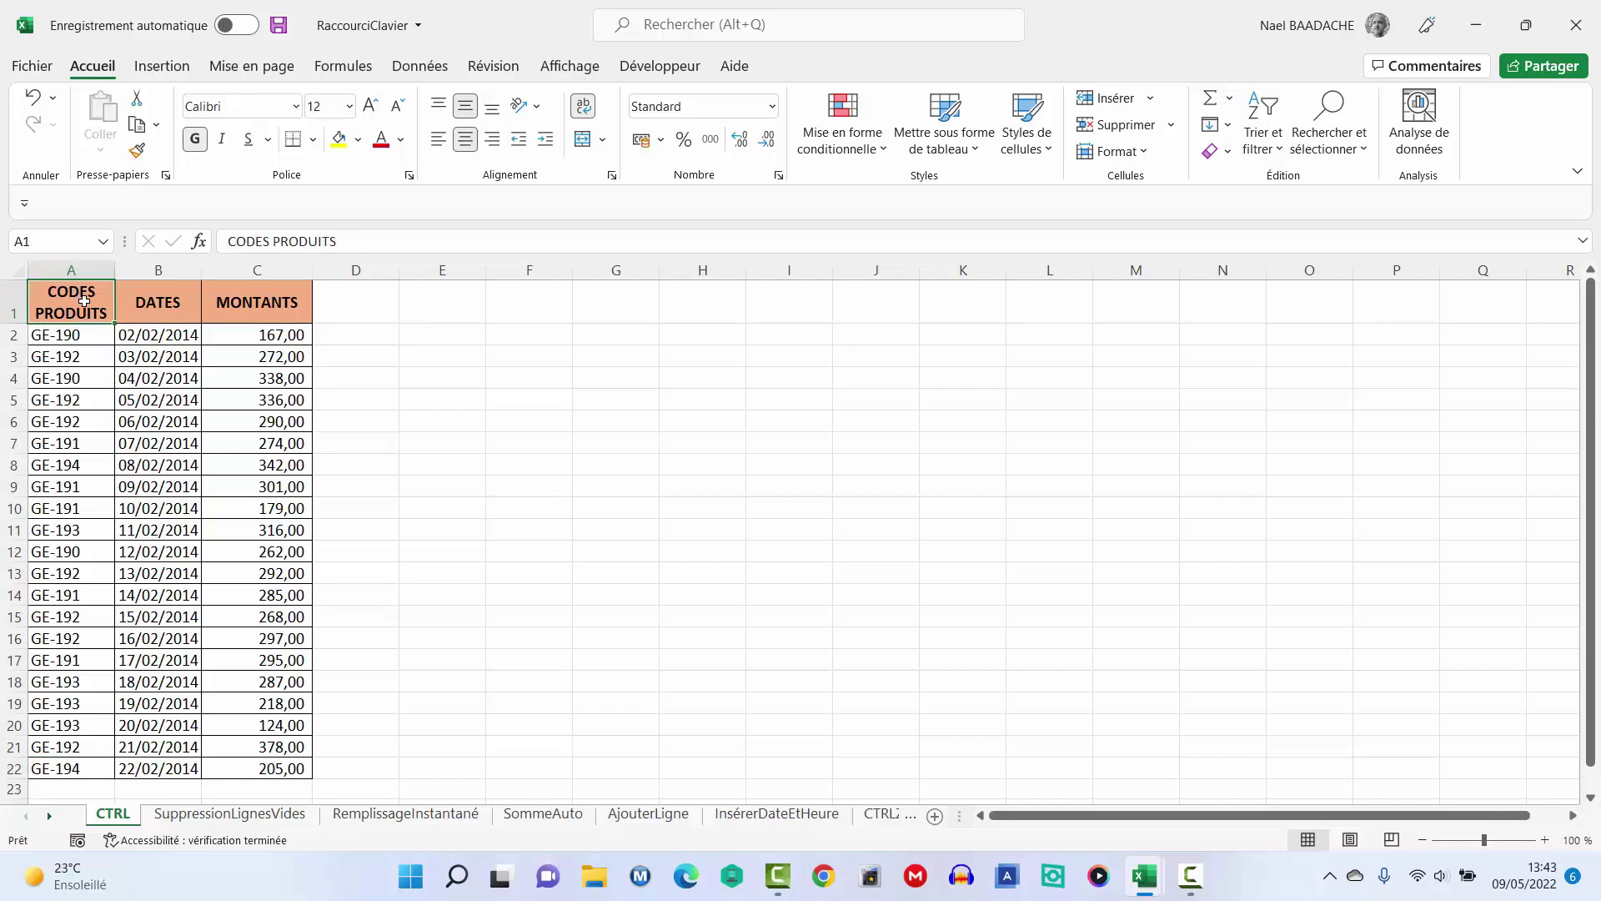
key("ctrl+Down")
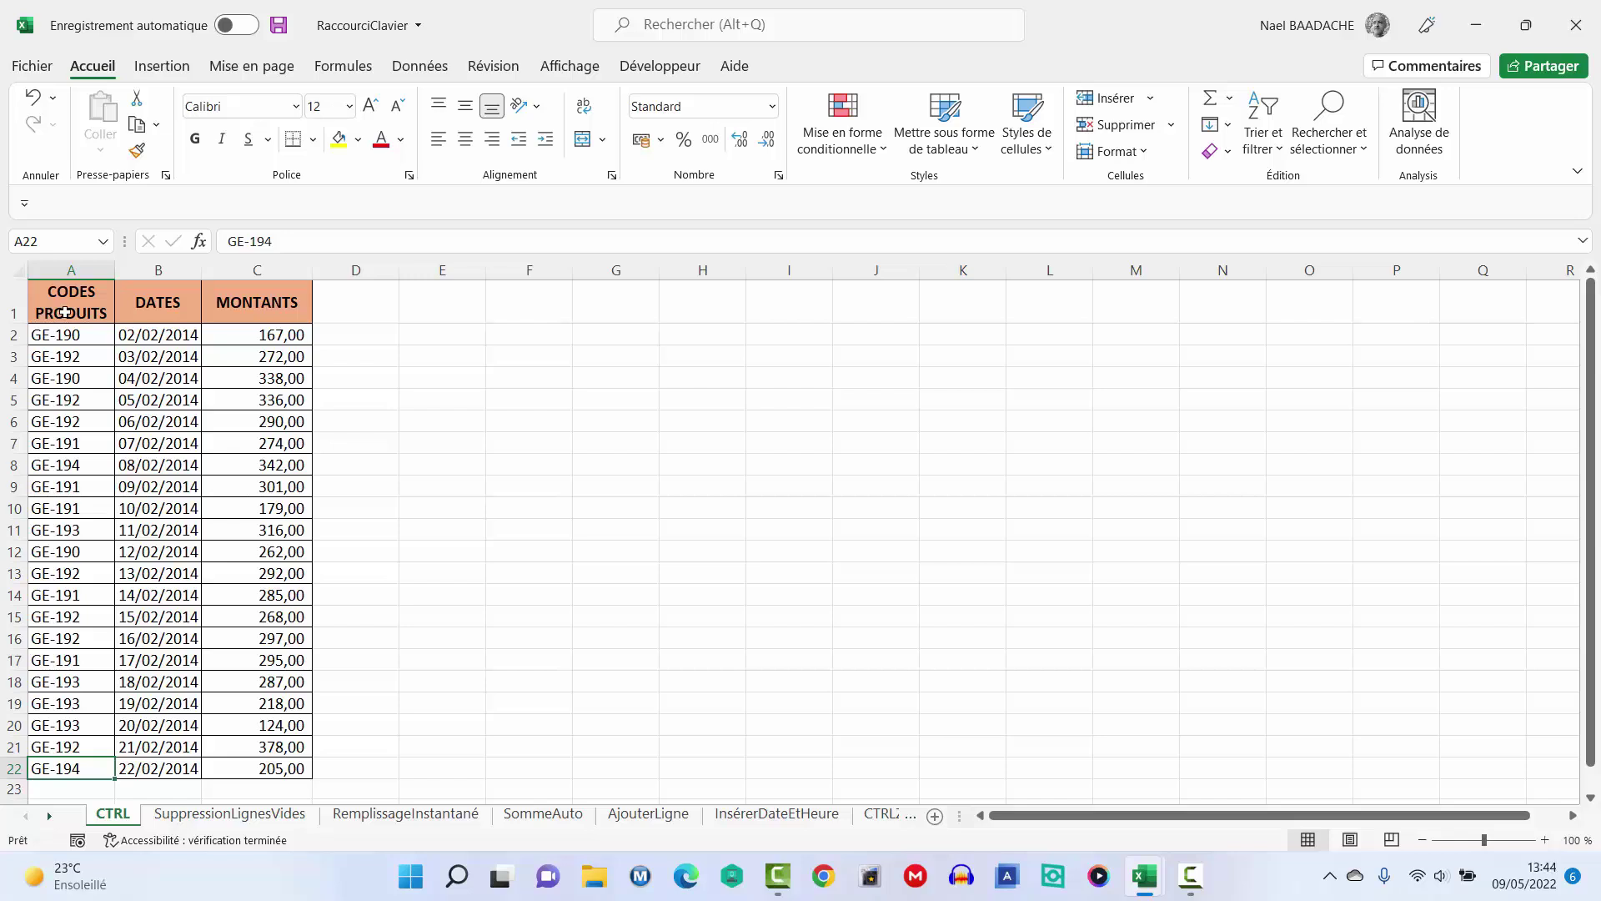
key("ctrl+Home")
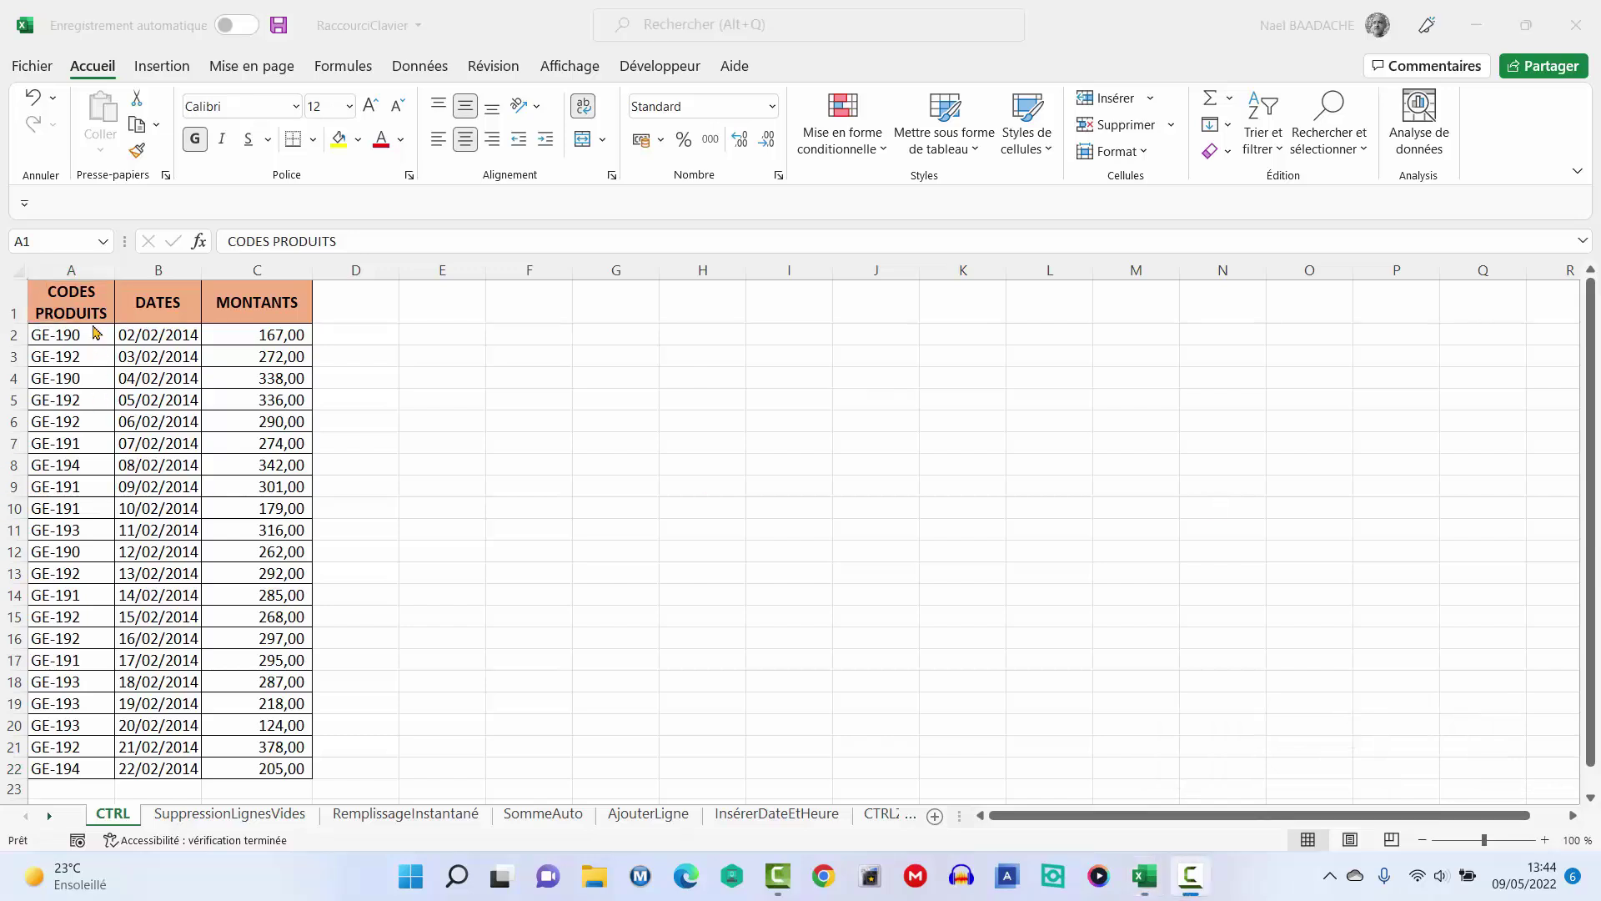
left_click(77, 297)
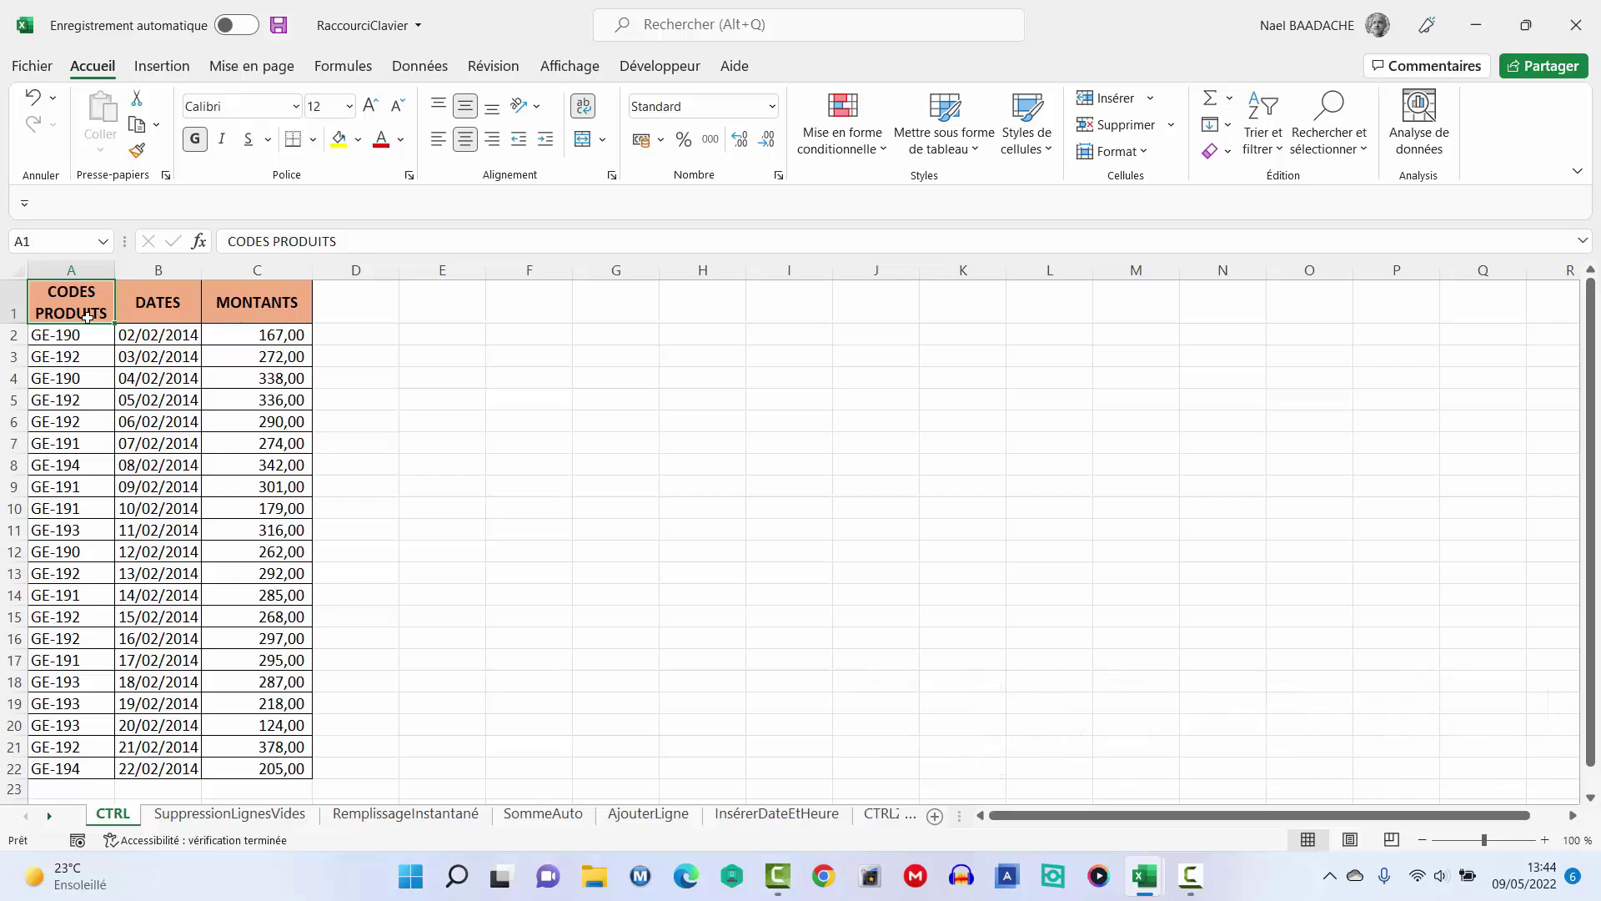
Step: Extend a selection from A1 down to row 22 and across the DATES and MONTANTS columns
key("ctrl+shift+Down")
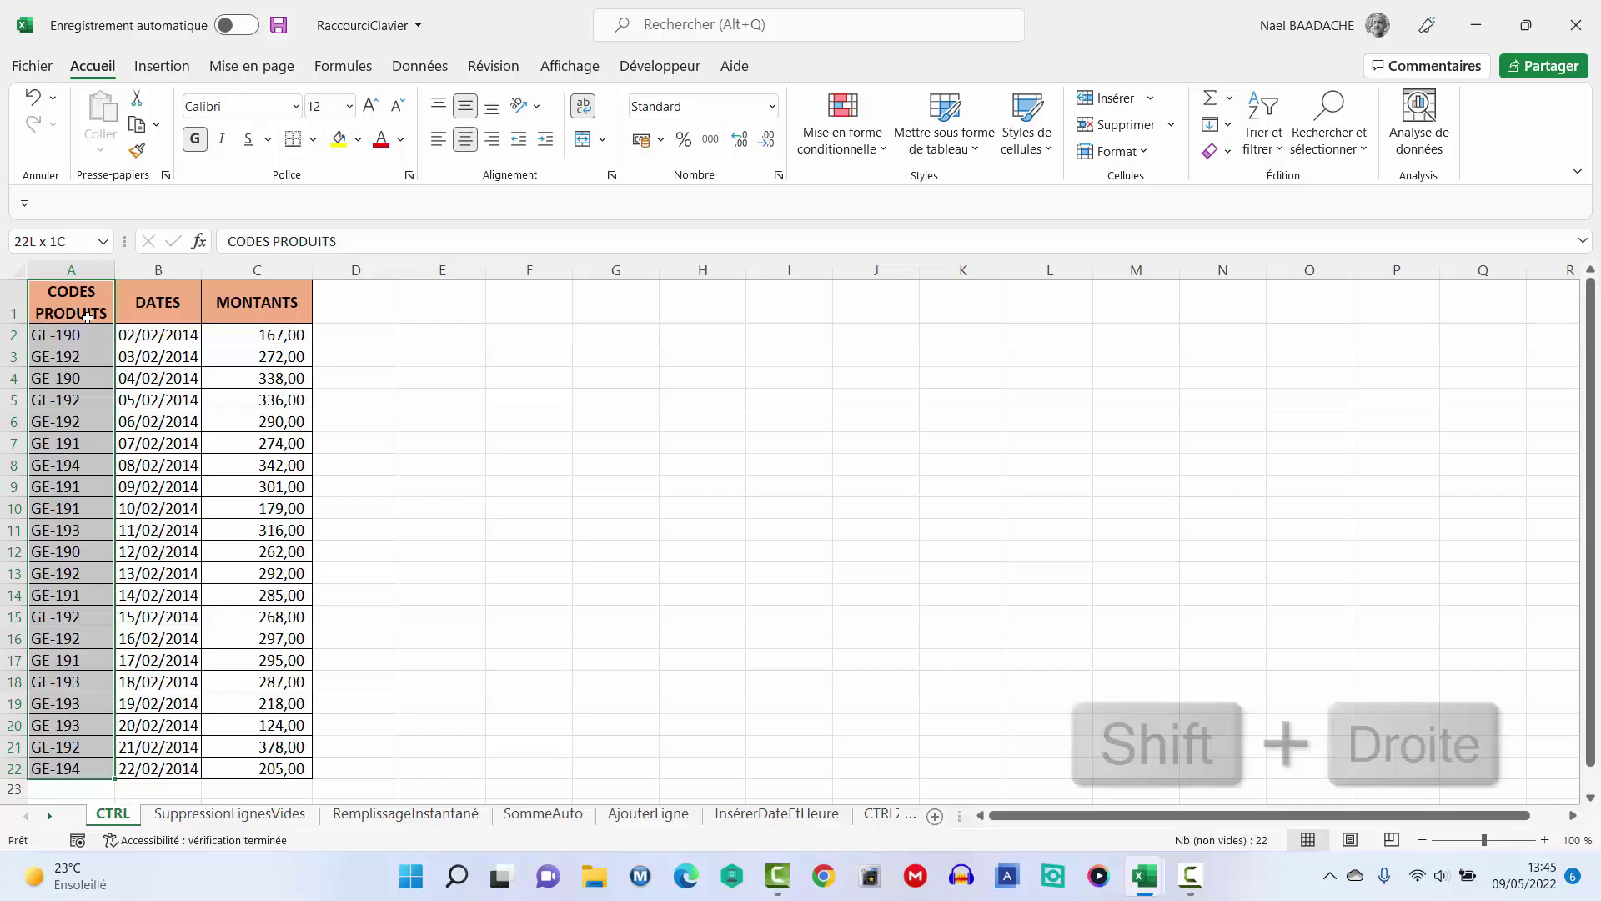
key("shift+Right")
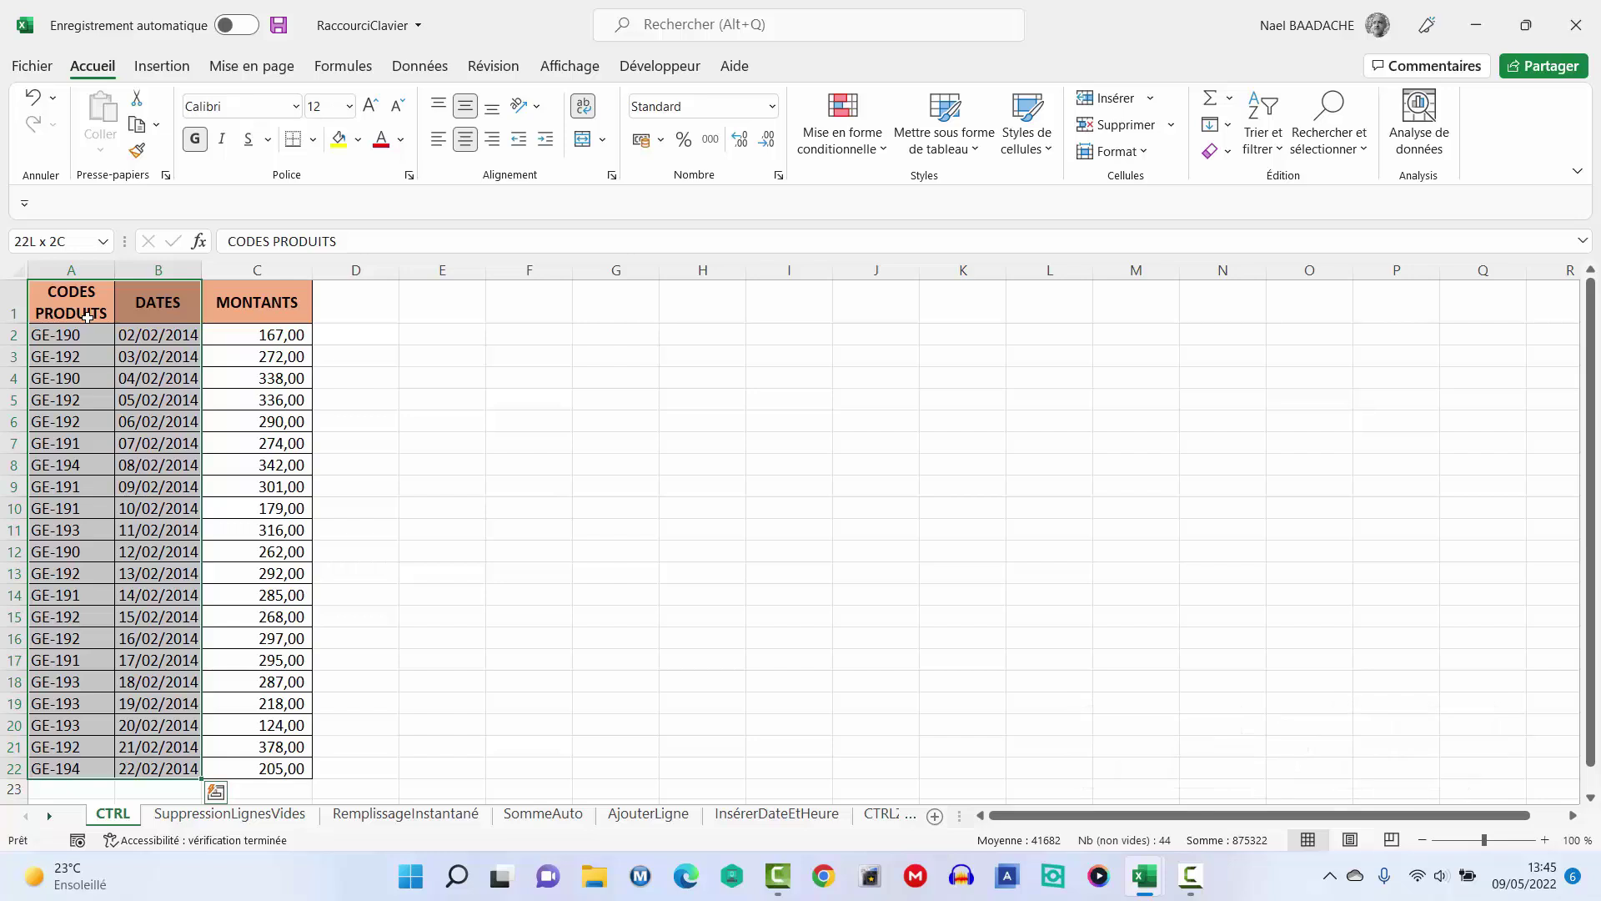
key("shift+Right")
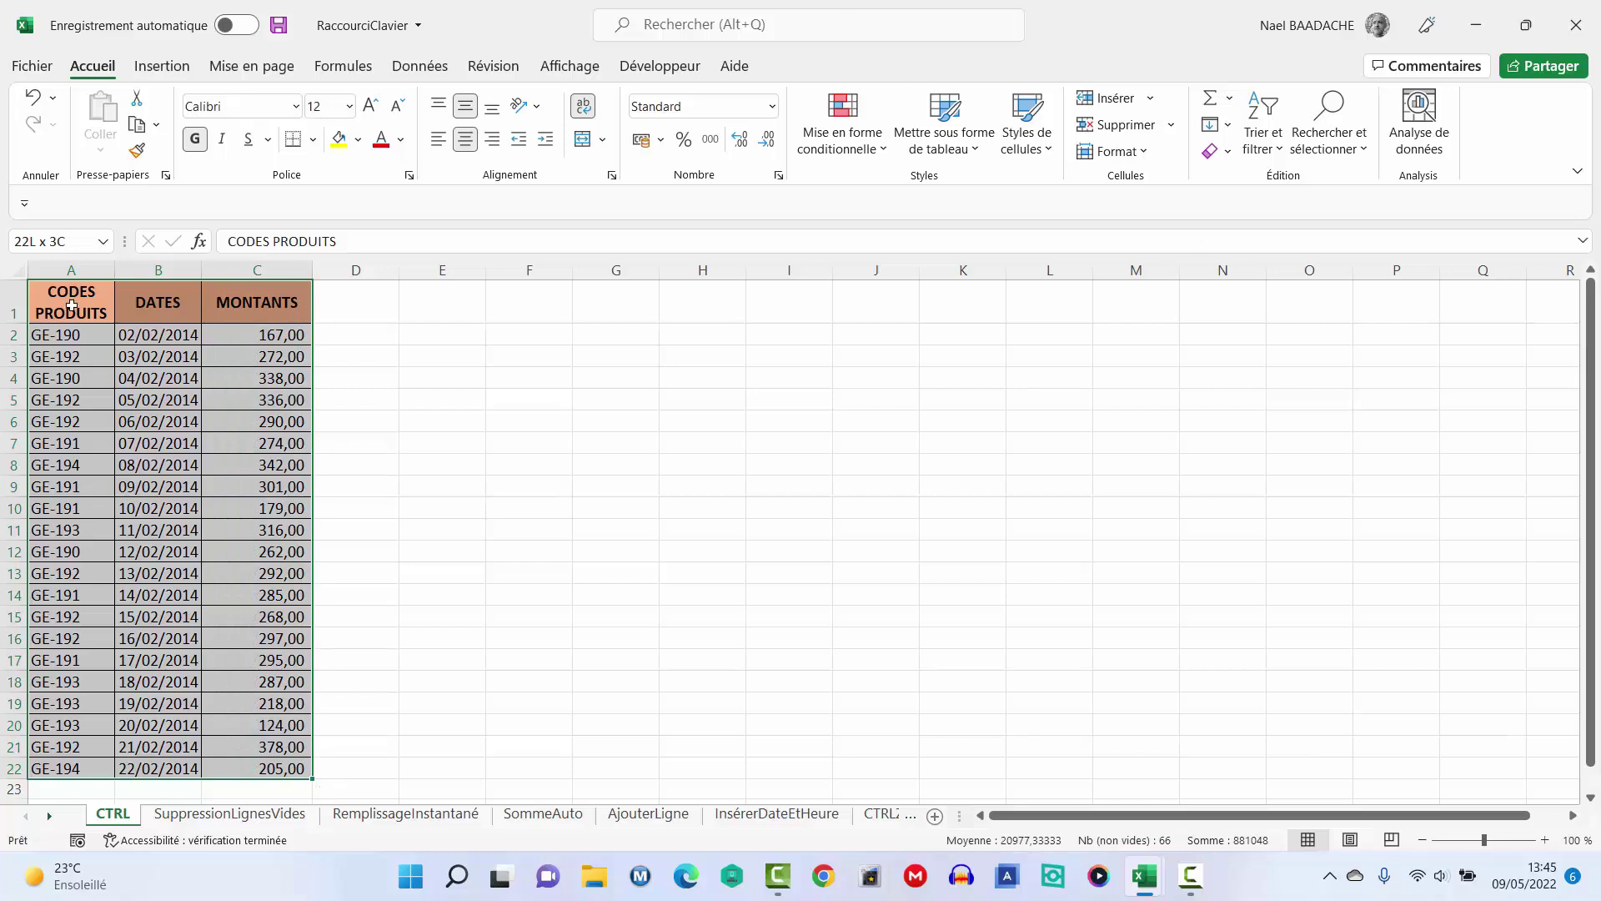
left_click(71, 305)
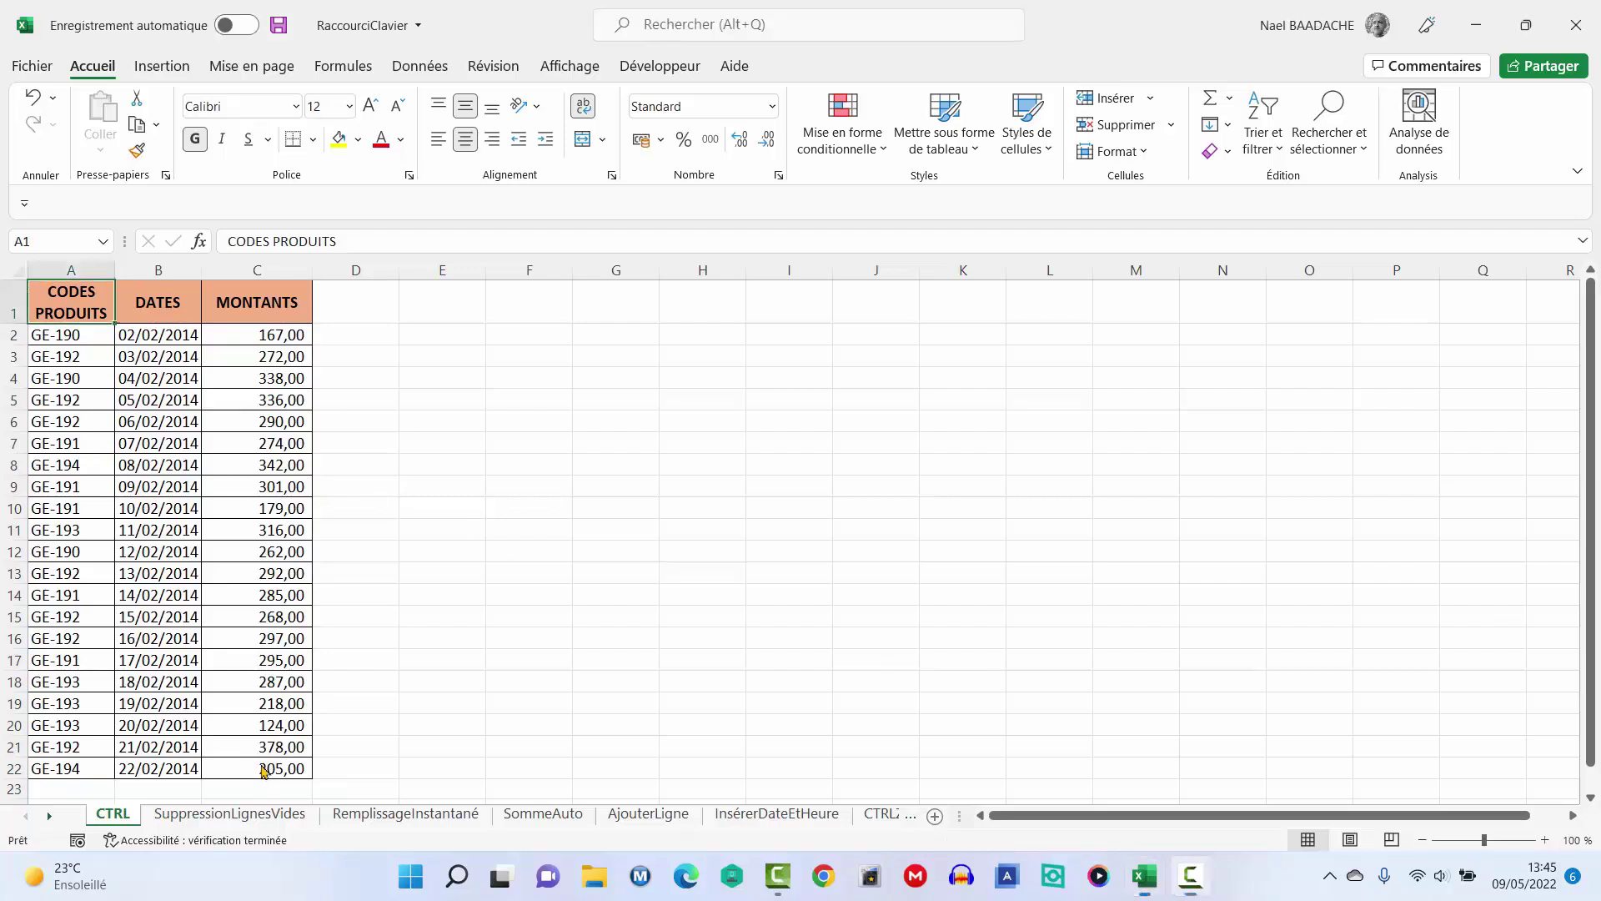
Step: Jump to the last used cell C22 with Ctrl+End and back to A1
left_click(261, 769)
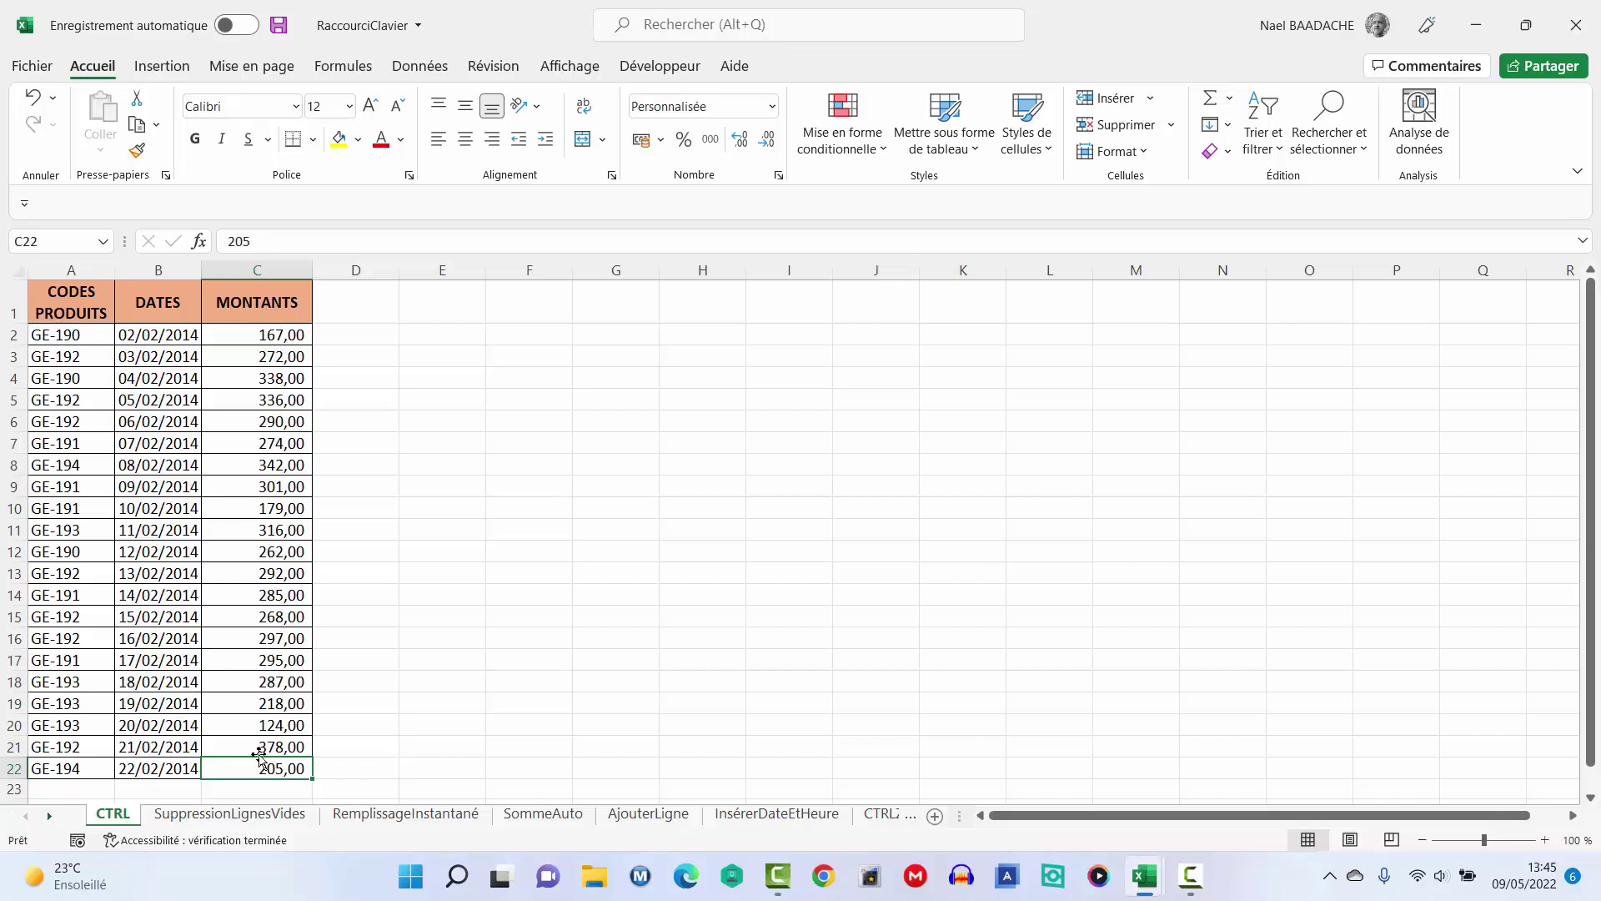
left_click(82, 306)
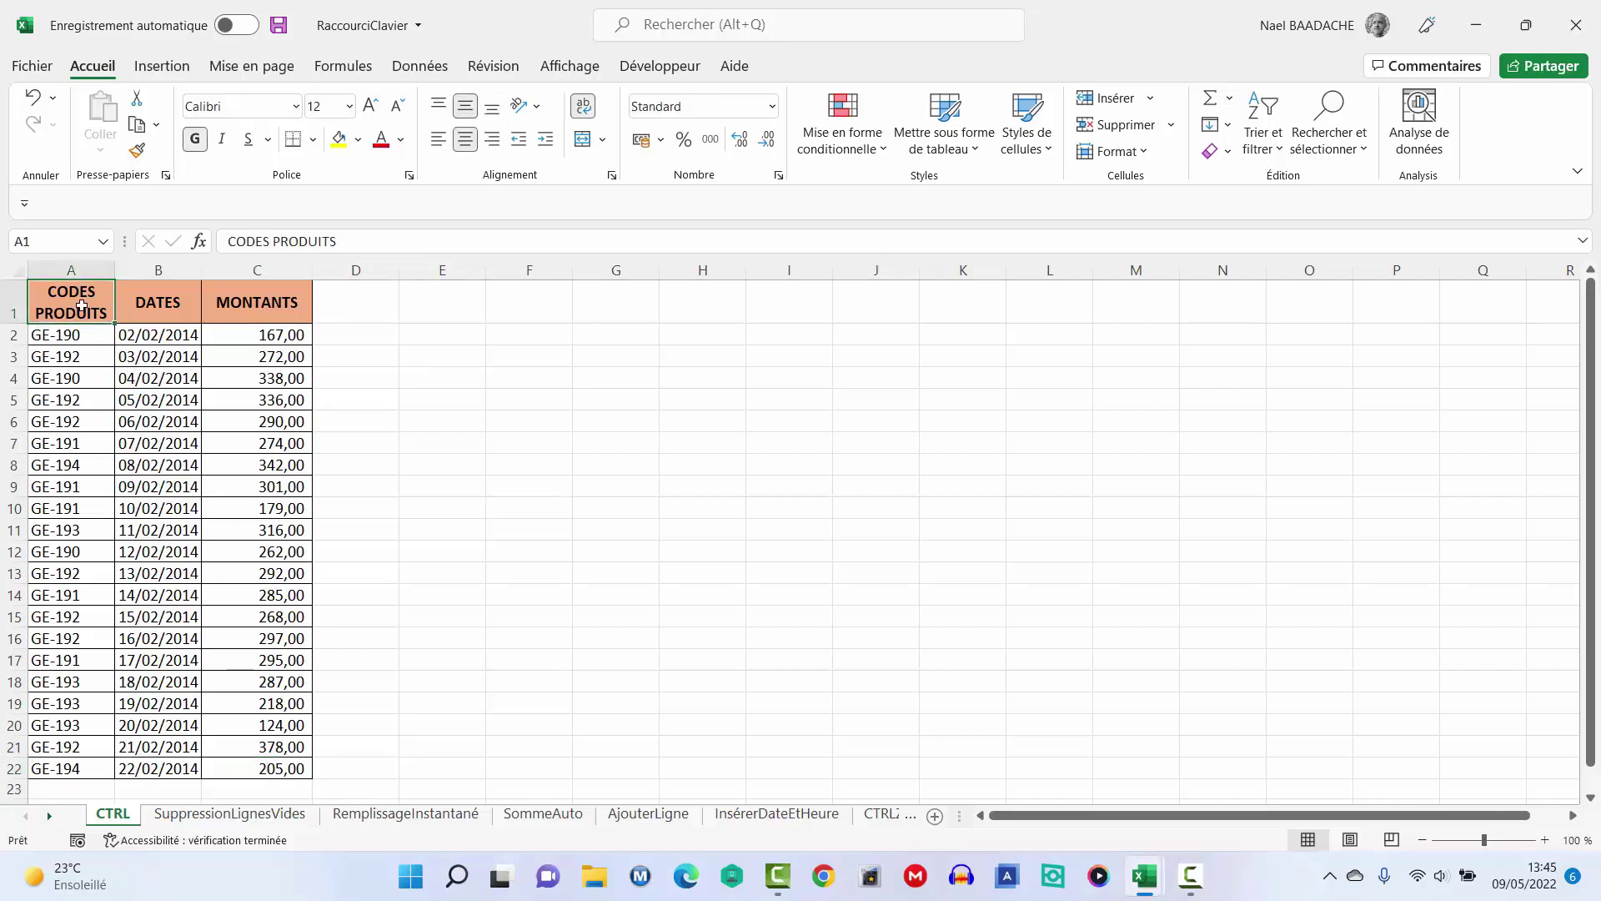
key("ctrl+End")
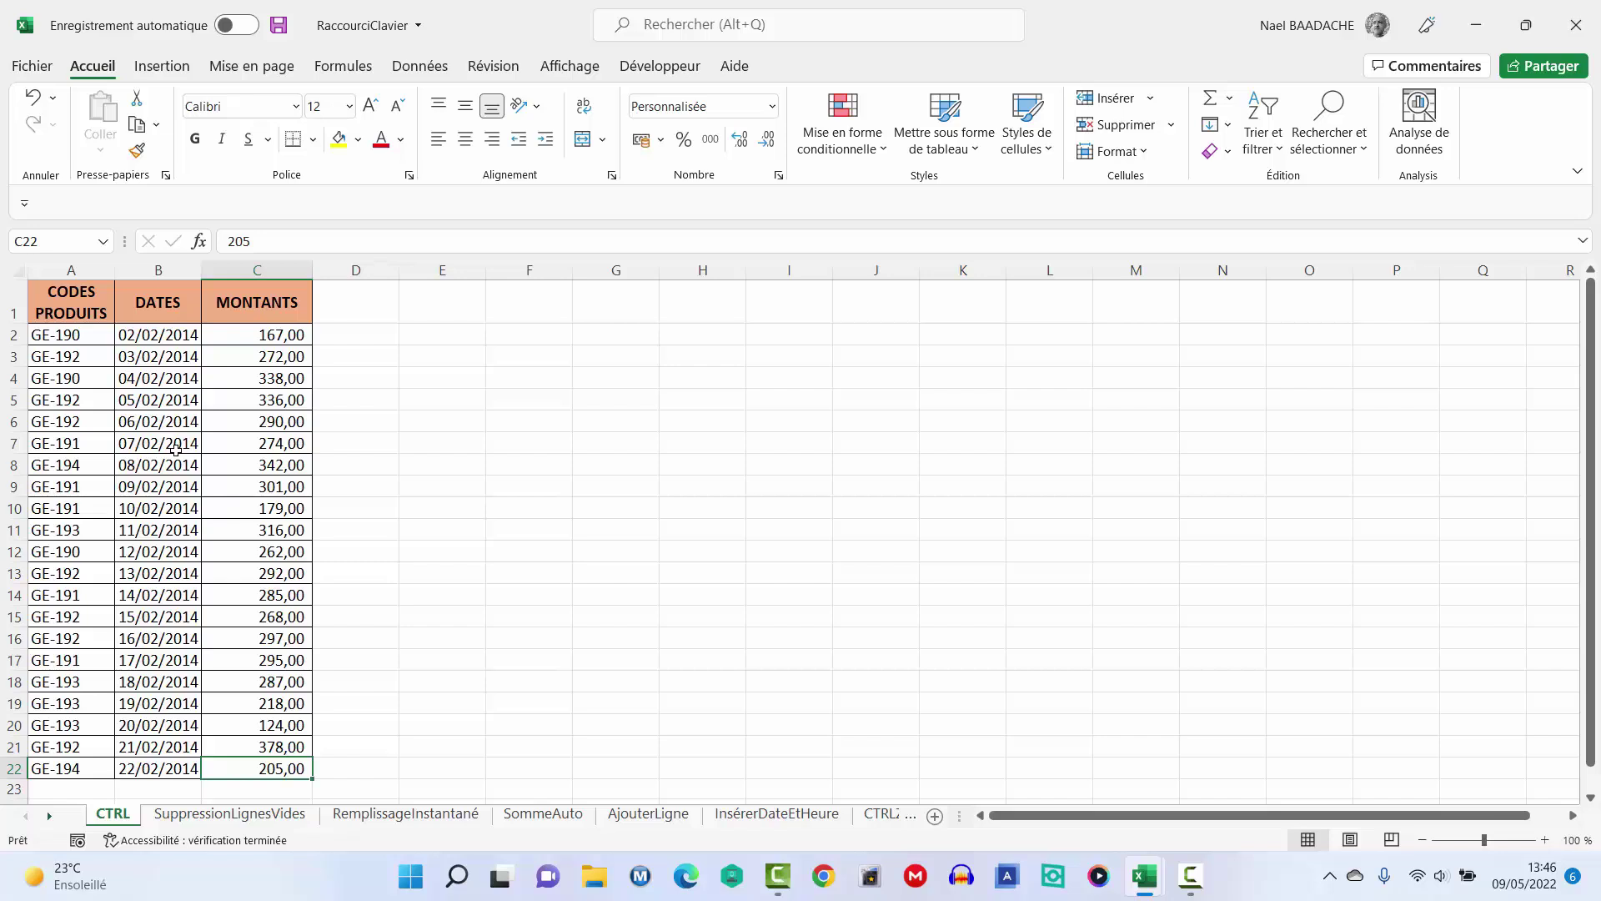
key("ctrl+Home")
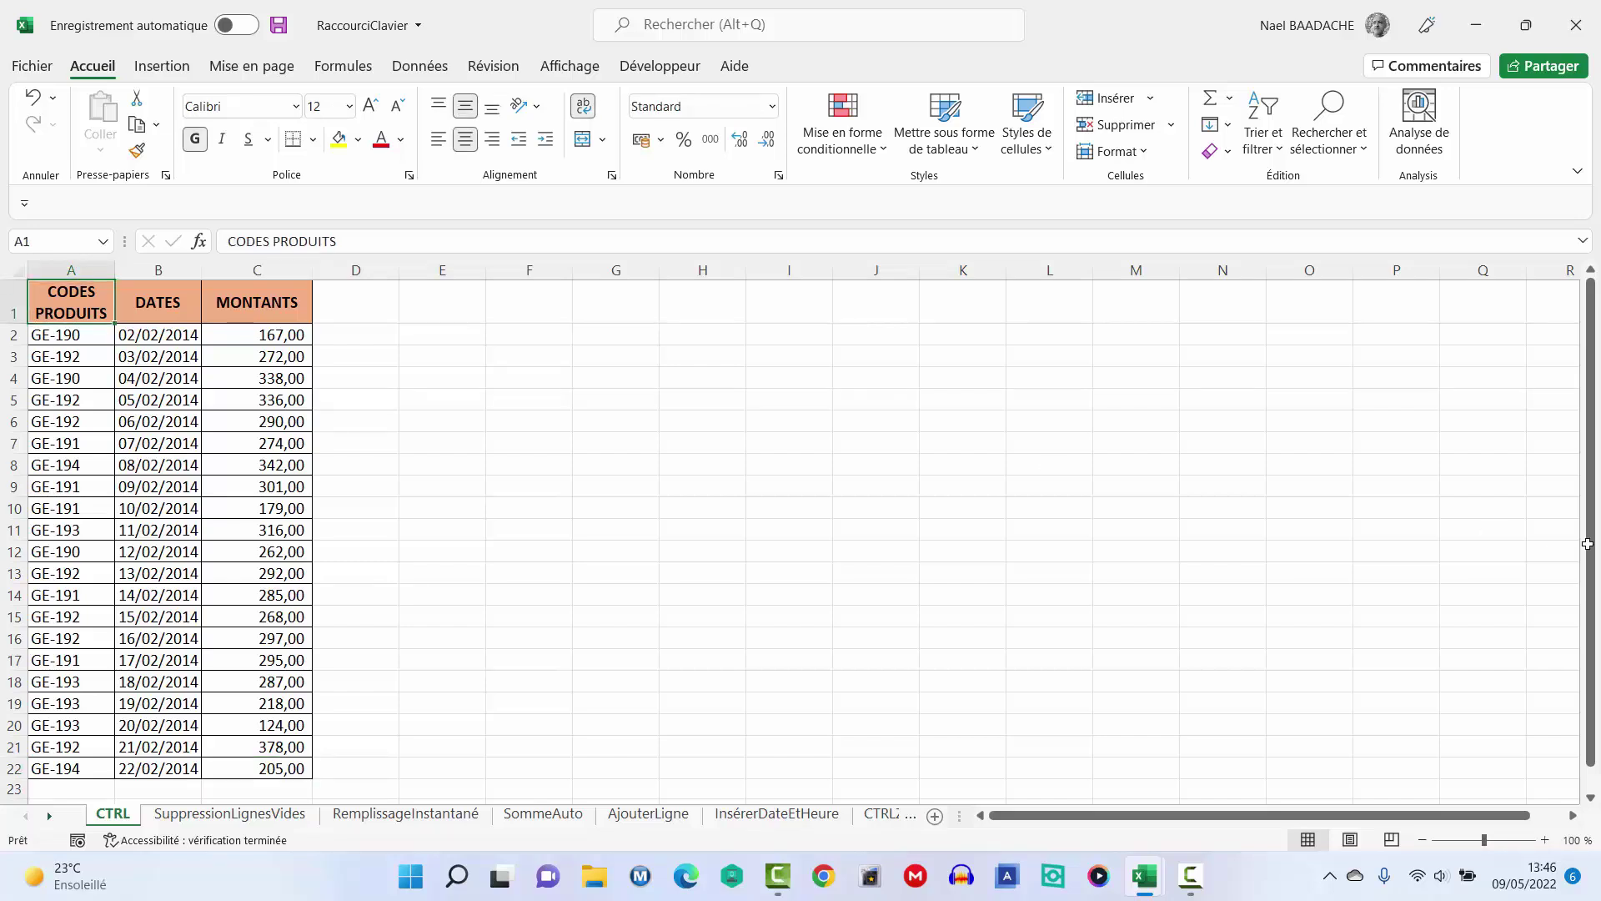
Step: Select all blank cells in the table using Go To Special > Blanks
left_click(497, 474)
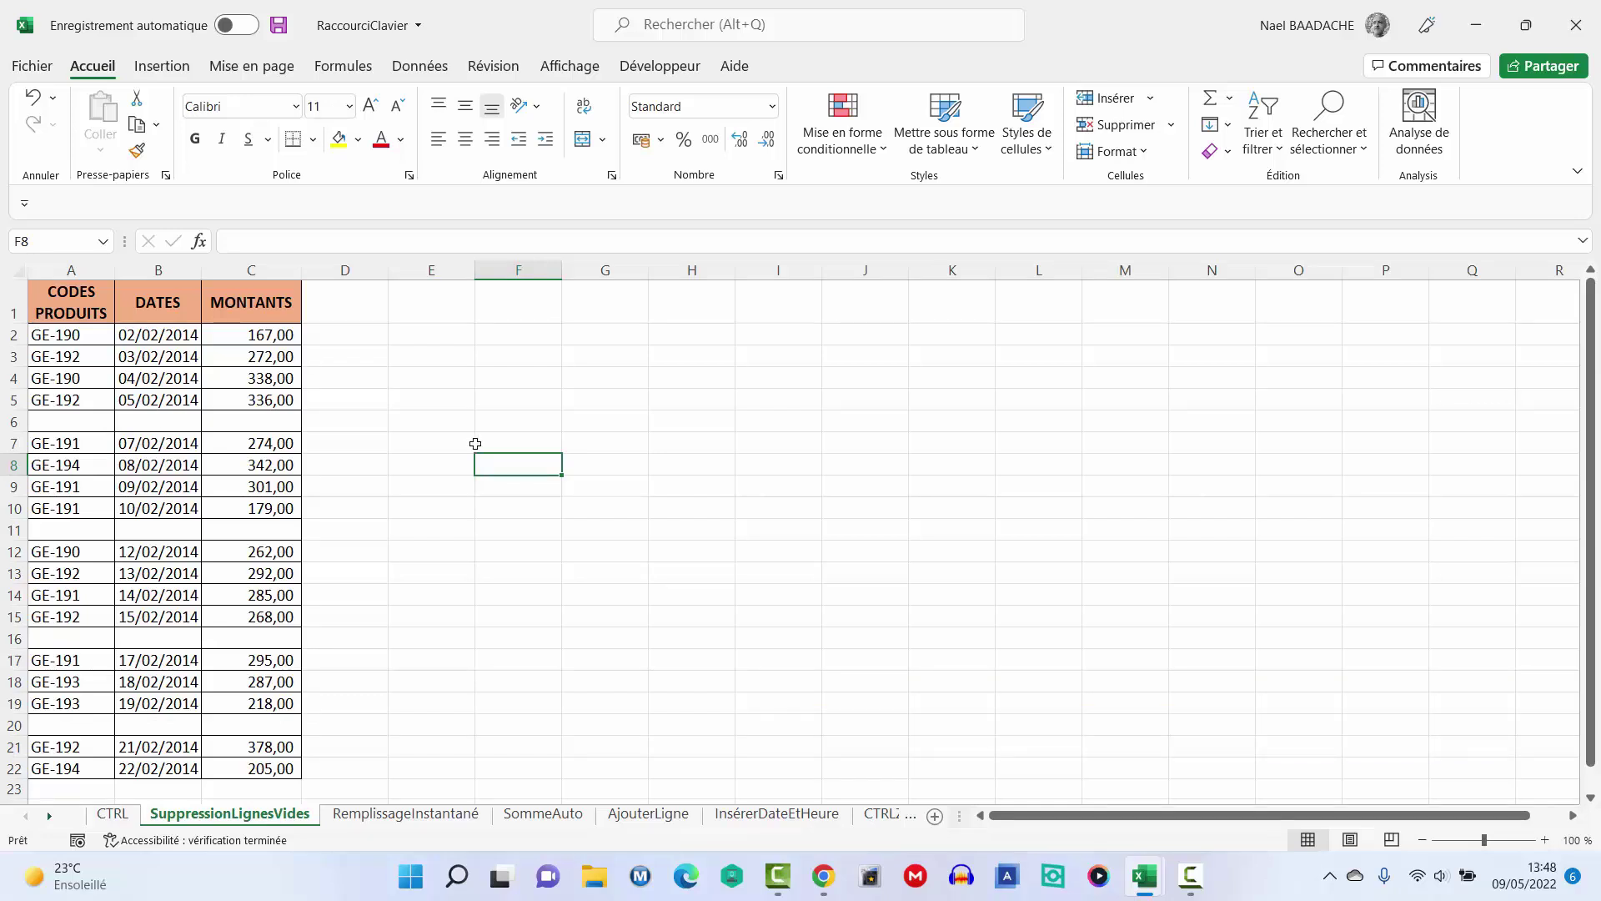
key("F5")
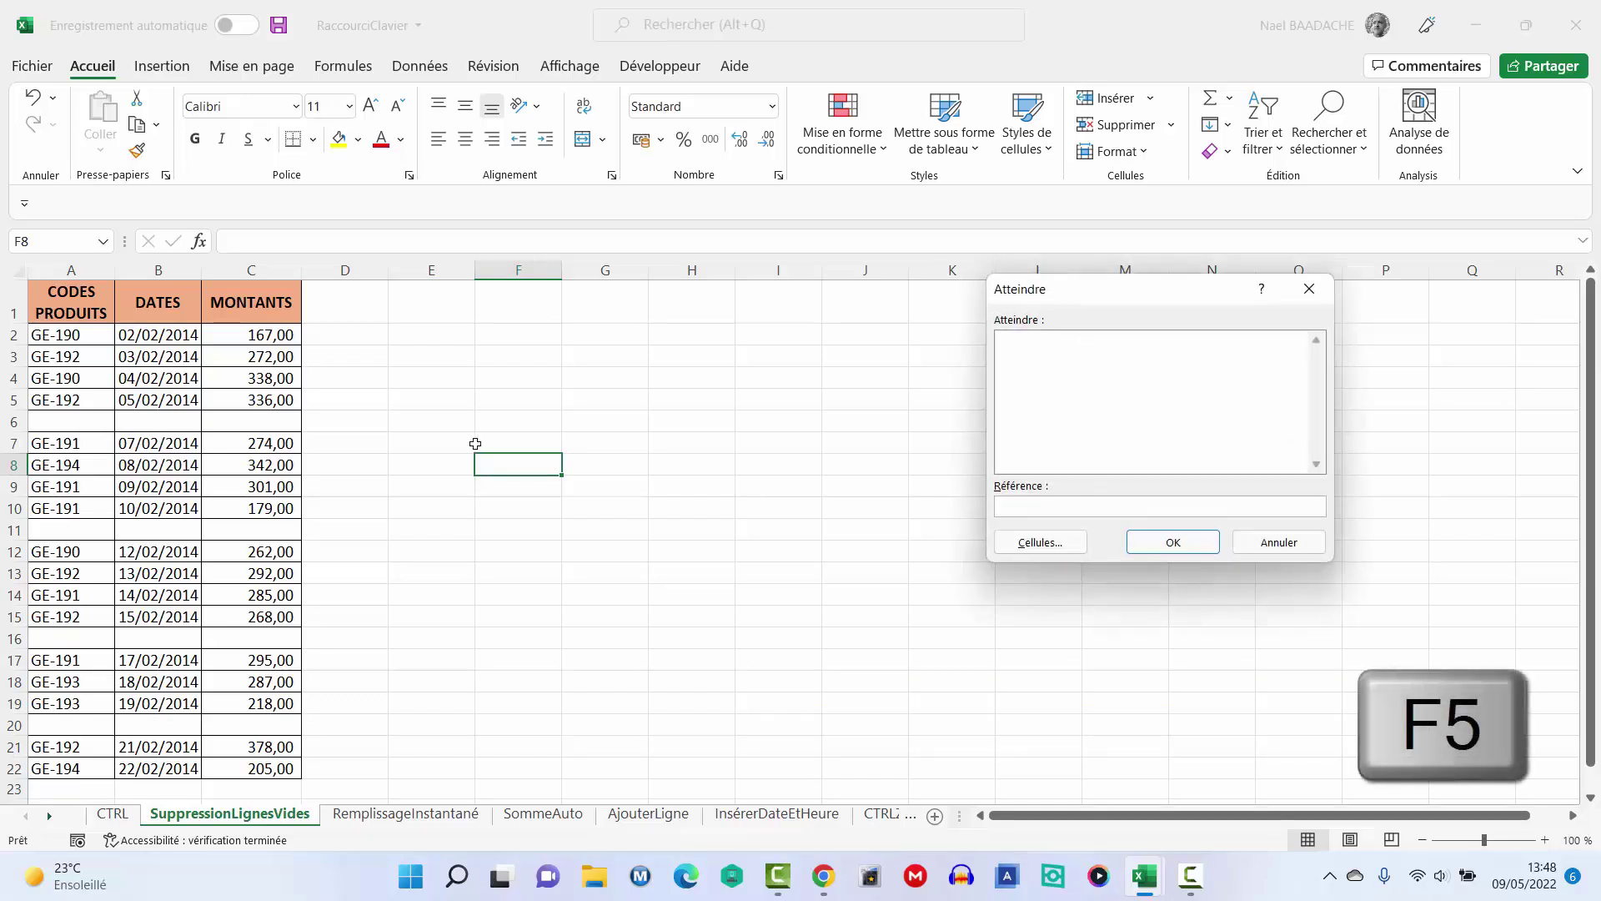
left_click_drag(1102, 289, 877, 301)
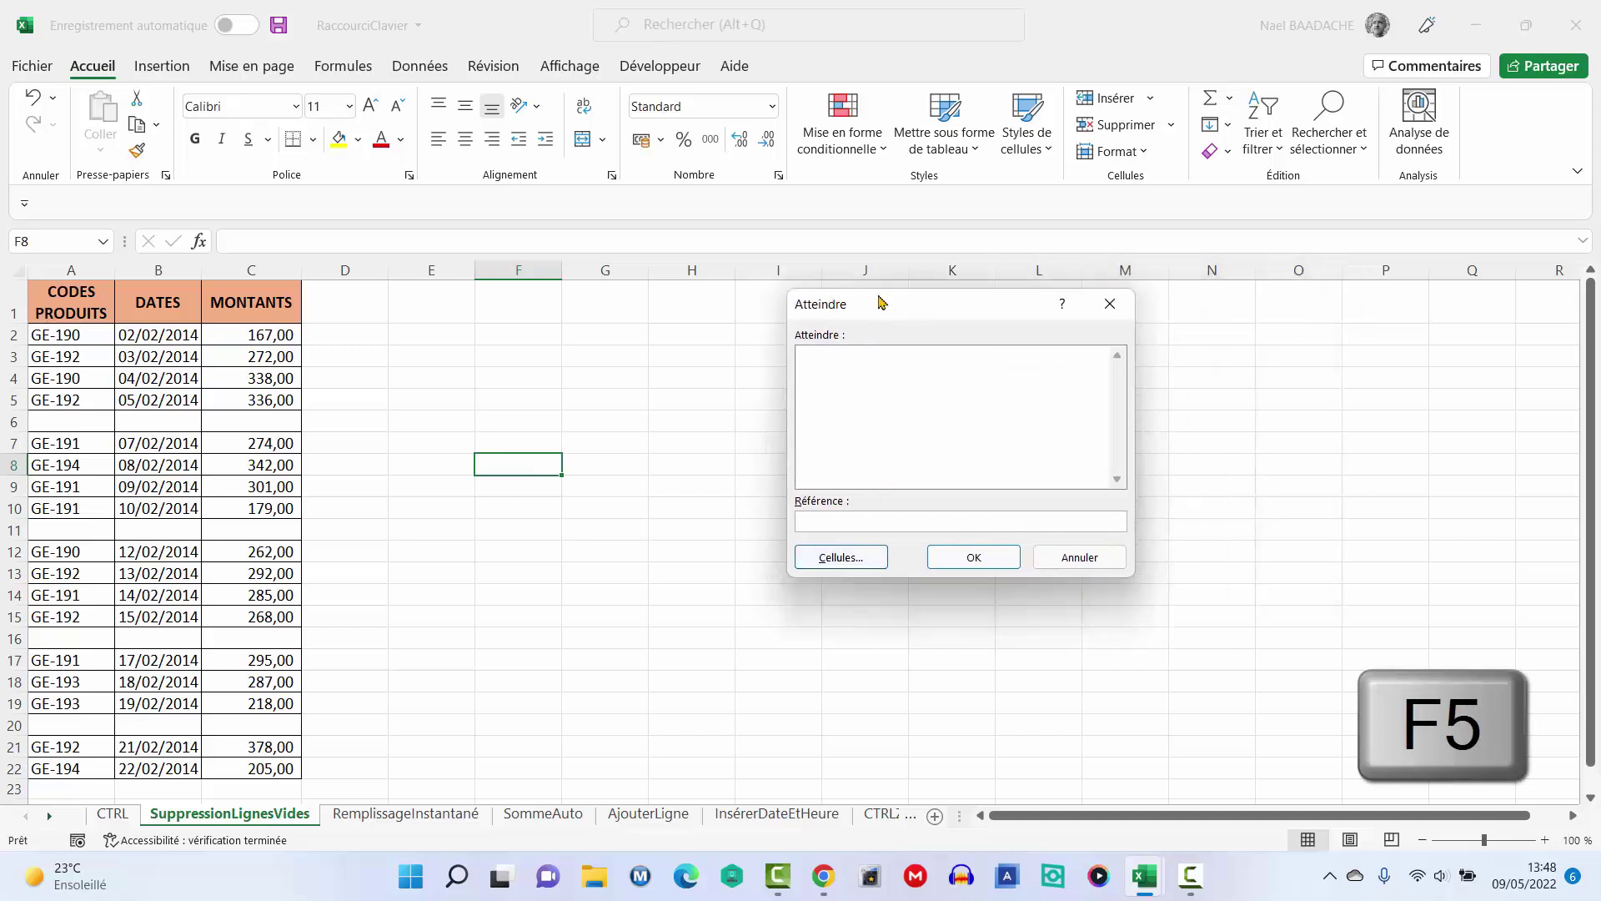
left_click(817, 554)
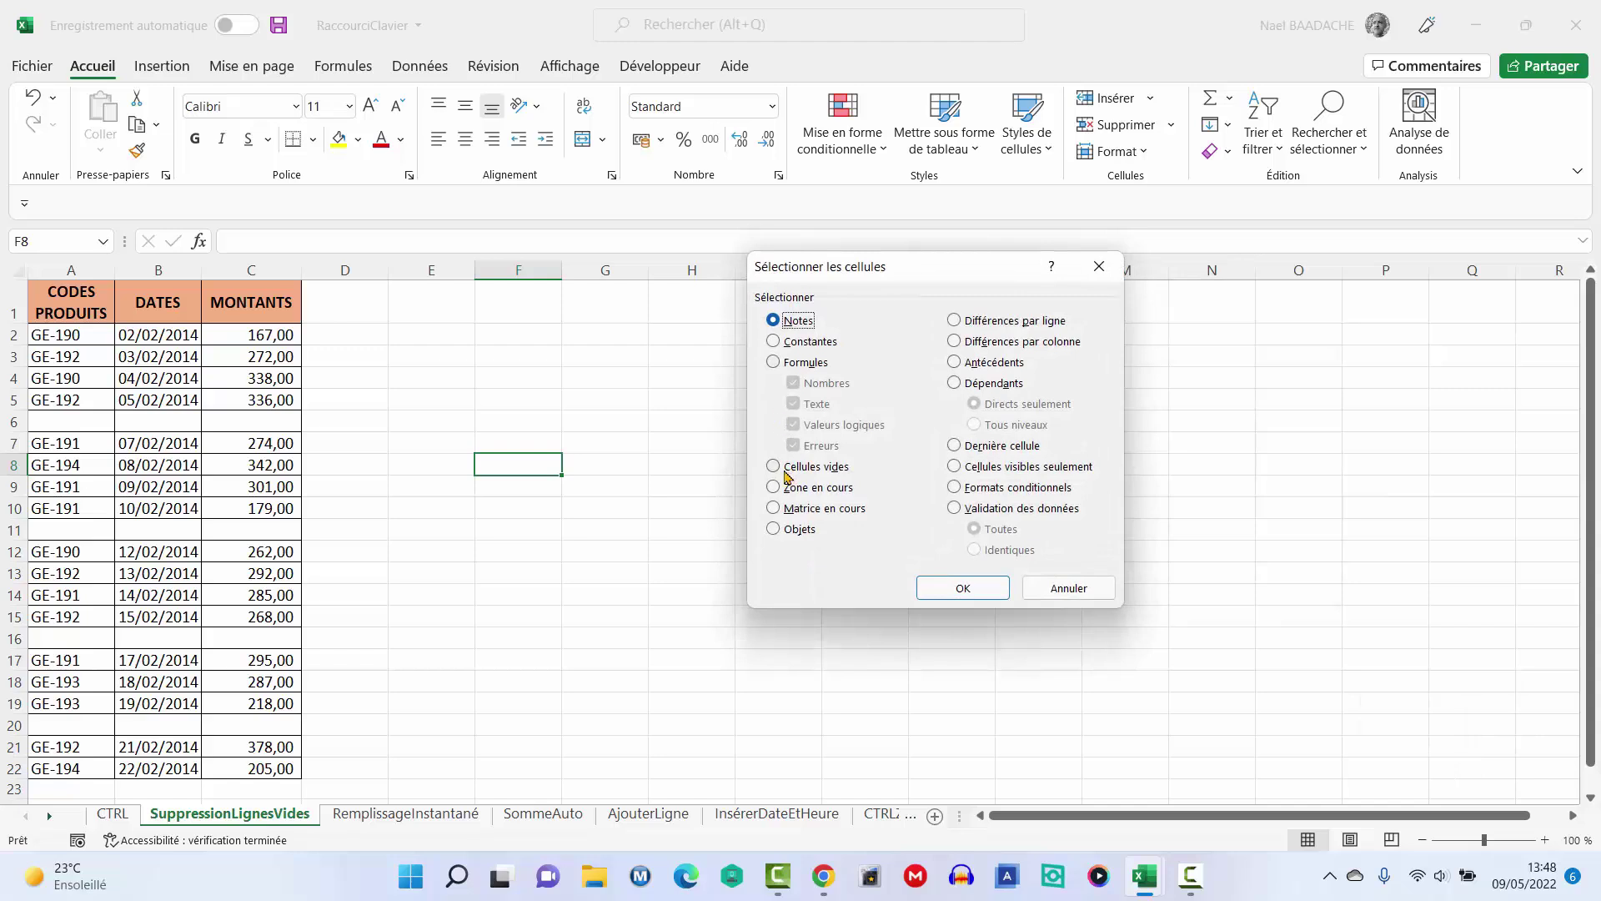
left_click(787, 468)
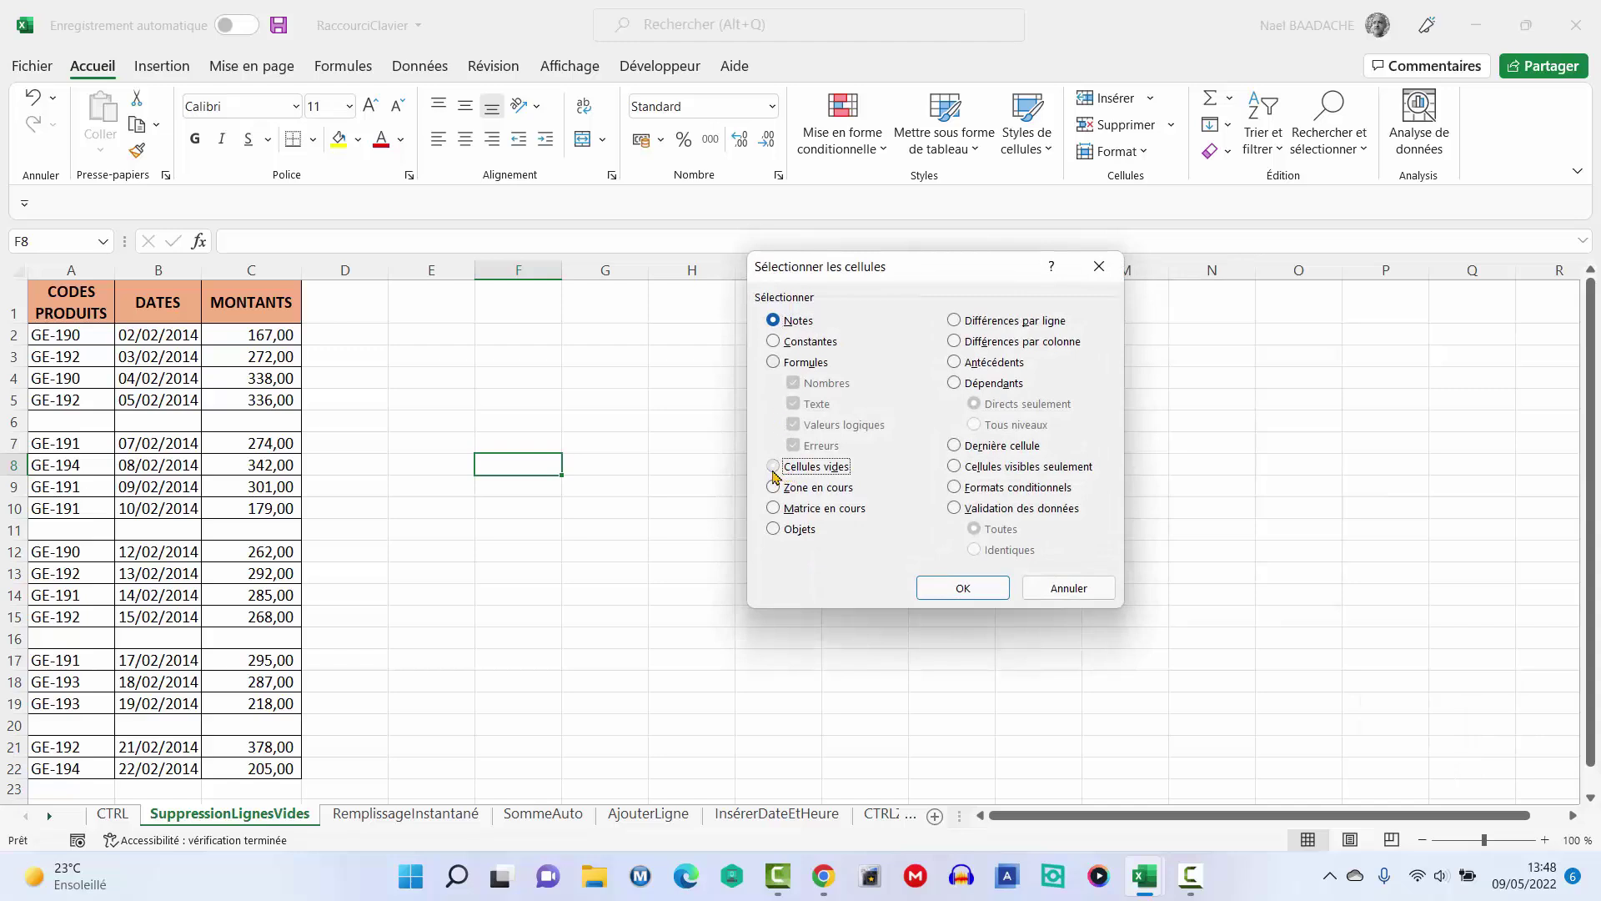
left_click(963, 589)
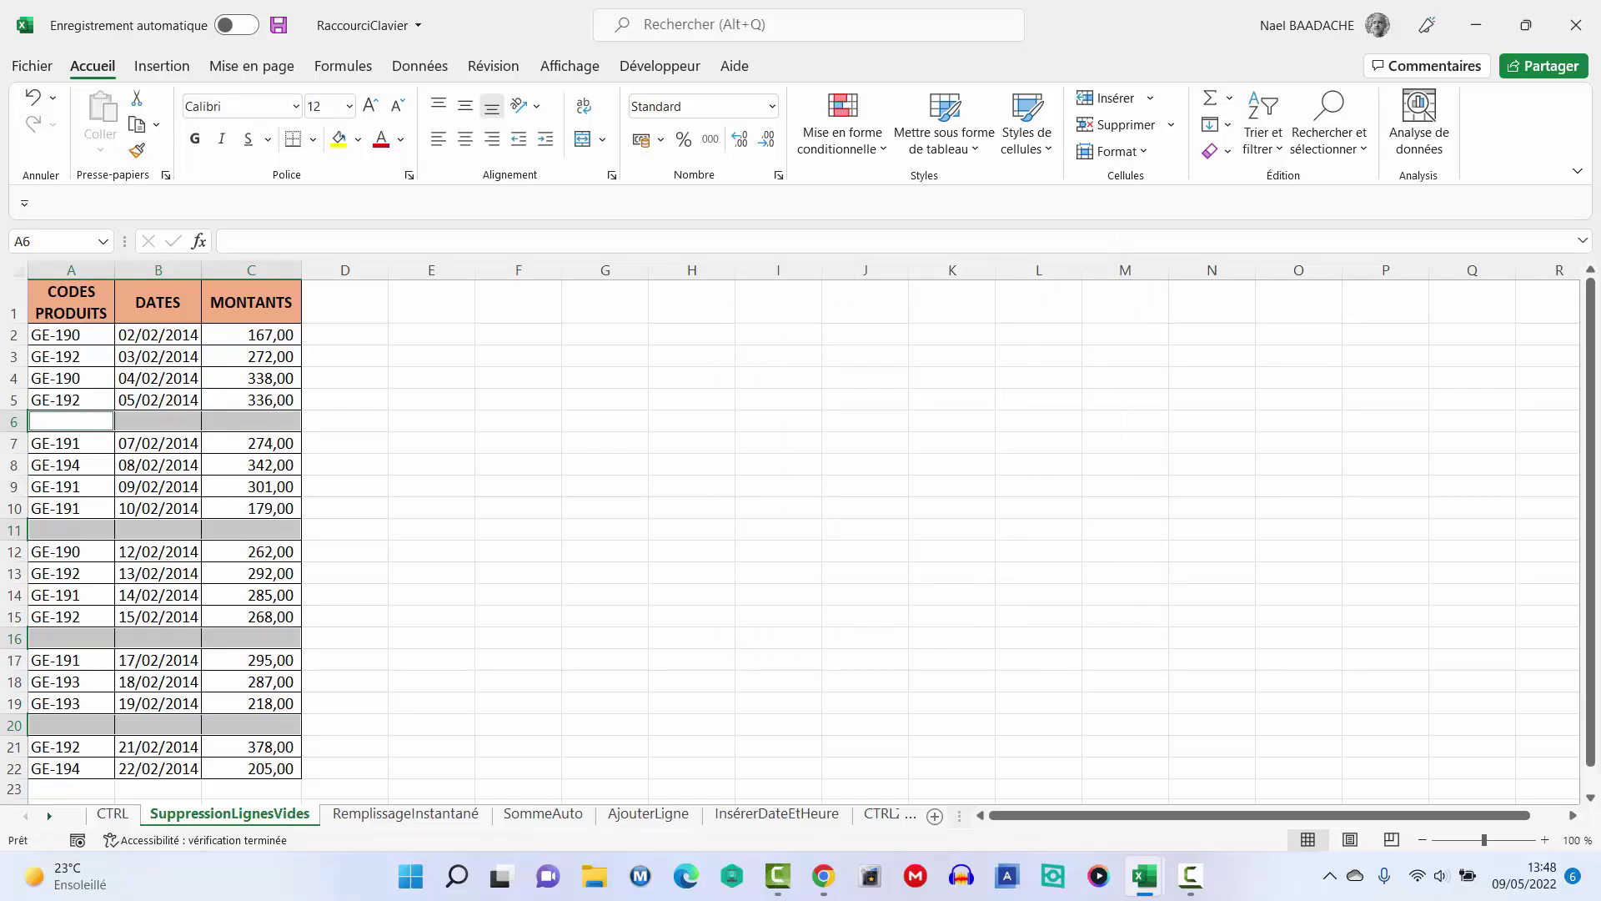
Step: Delete the entire rows holding the blank cells (rows 6, 11, 16, 20)
key("ctrl+KP_Subtract")
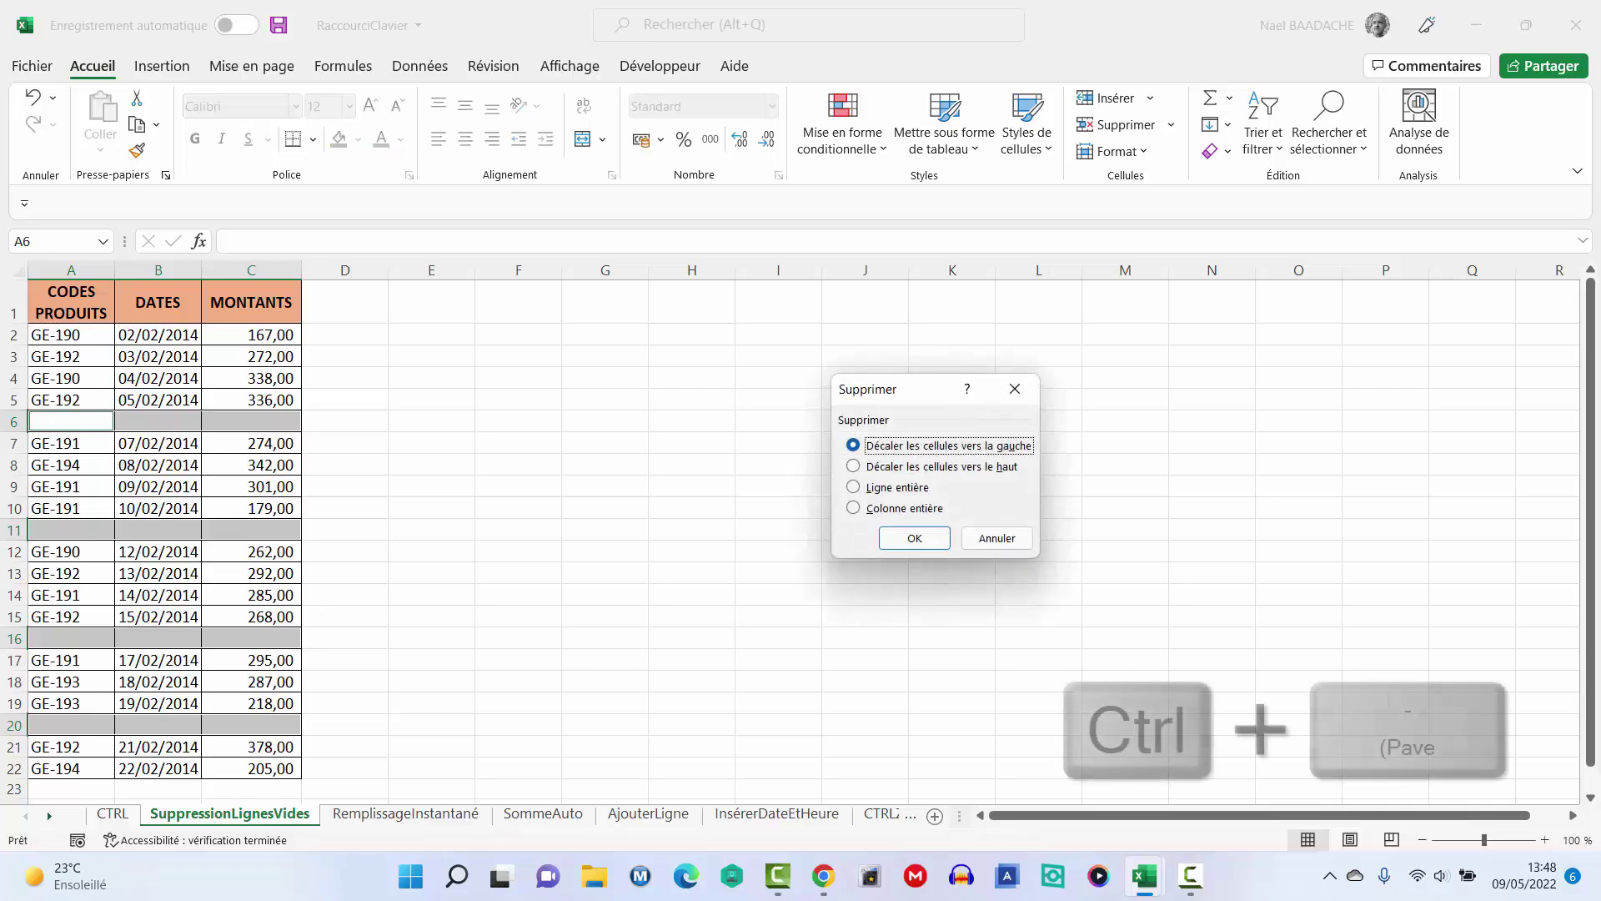
mouse_move(951, 391)
left_mouse_down()
mouse_move(849, 395)
mouse_move(624, 351)
left_mouse_up()
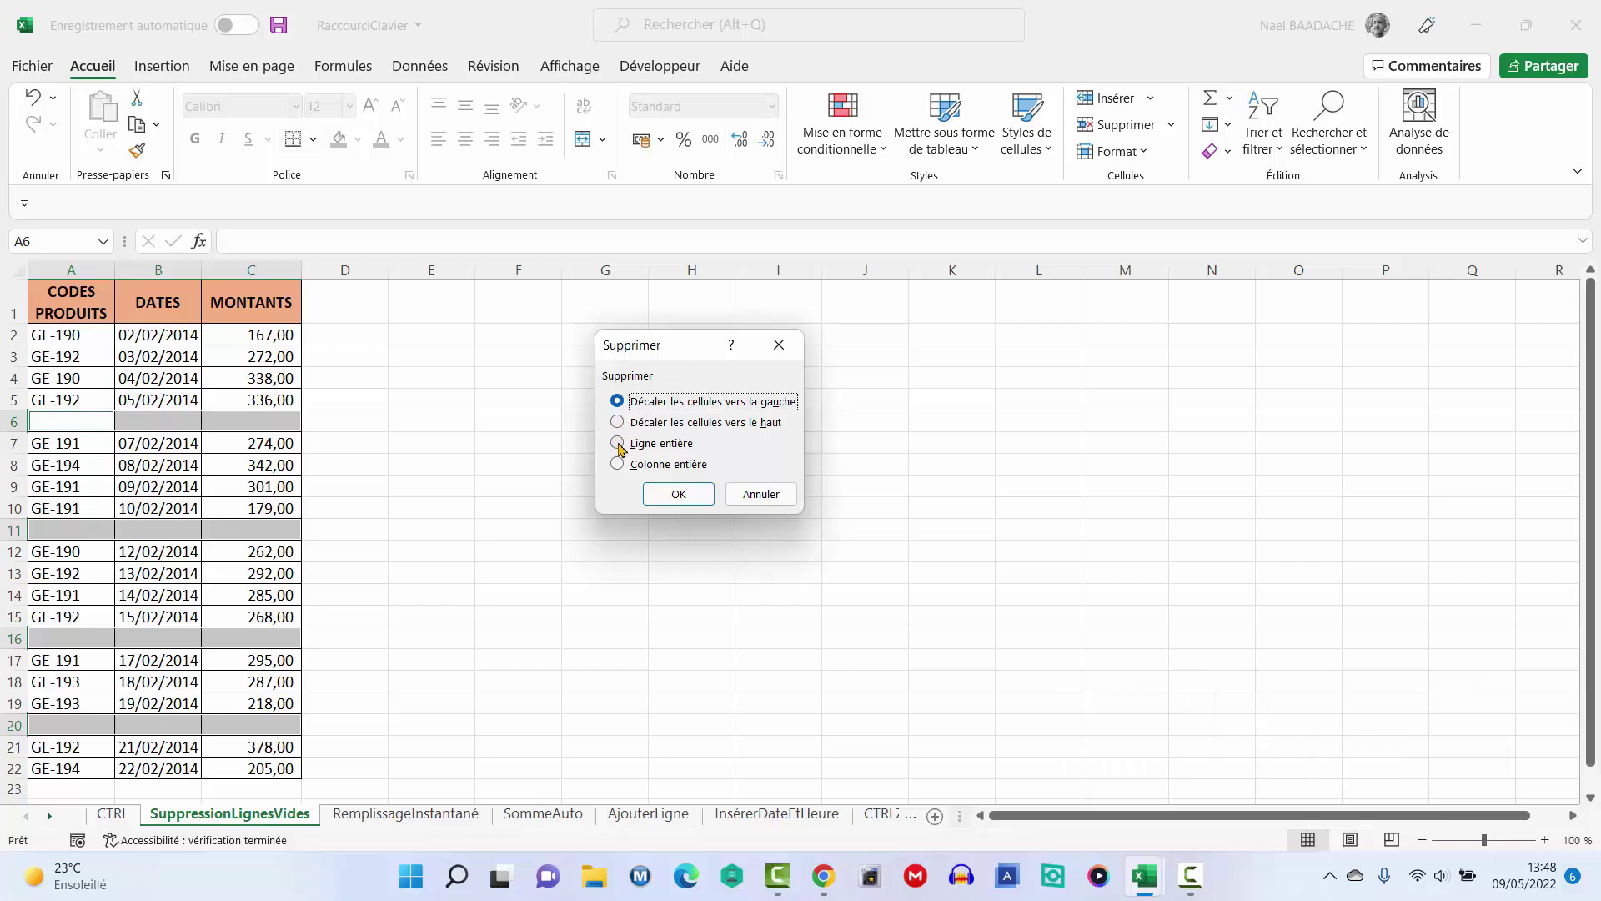
left_click(618, 444)
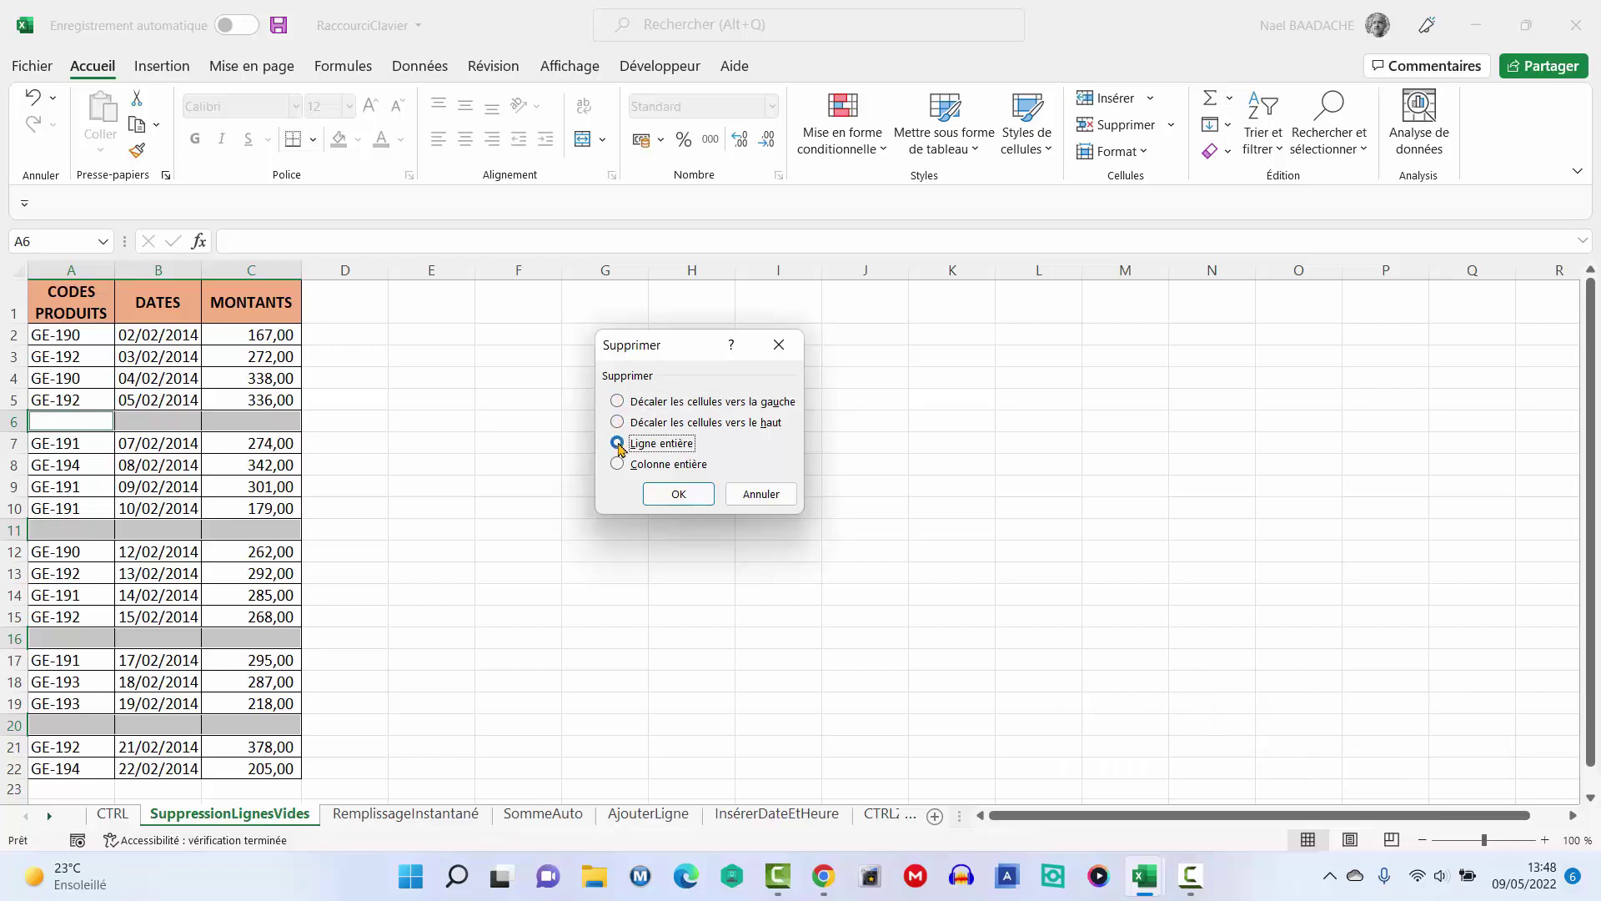
left_click(677, 493)
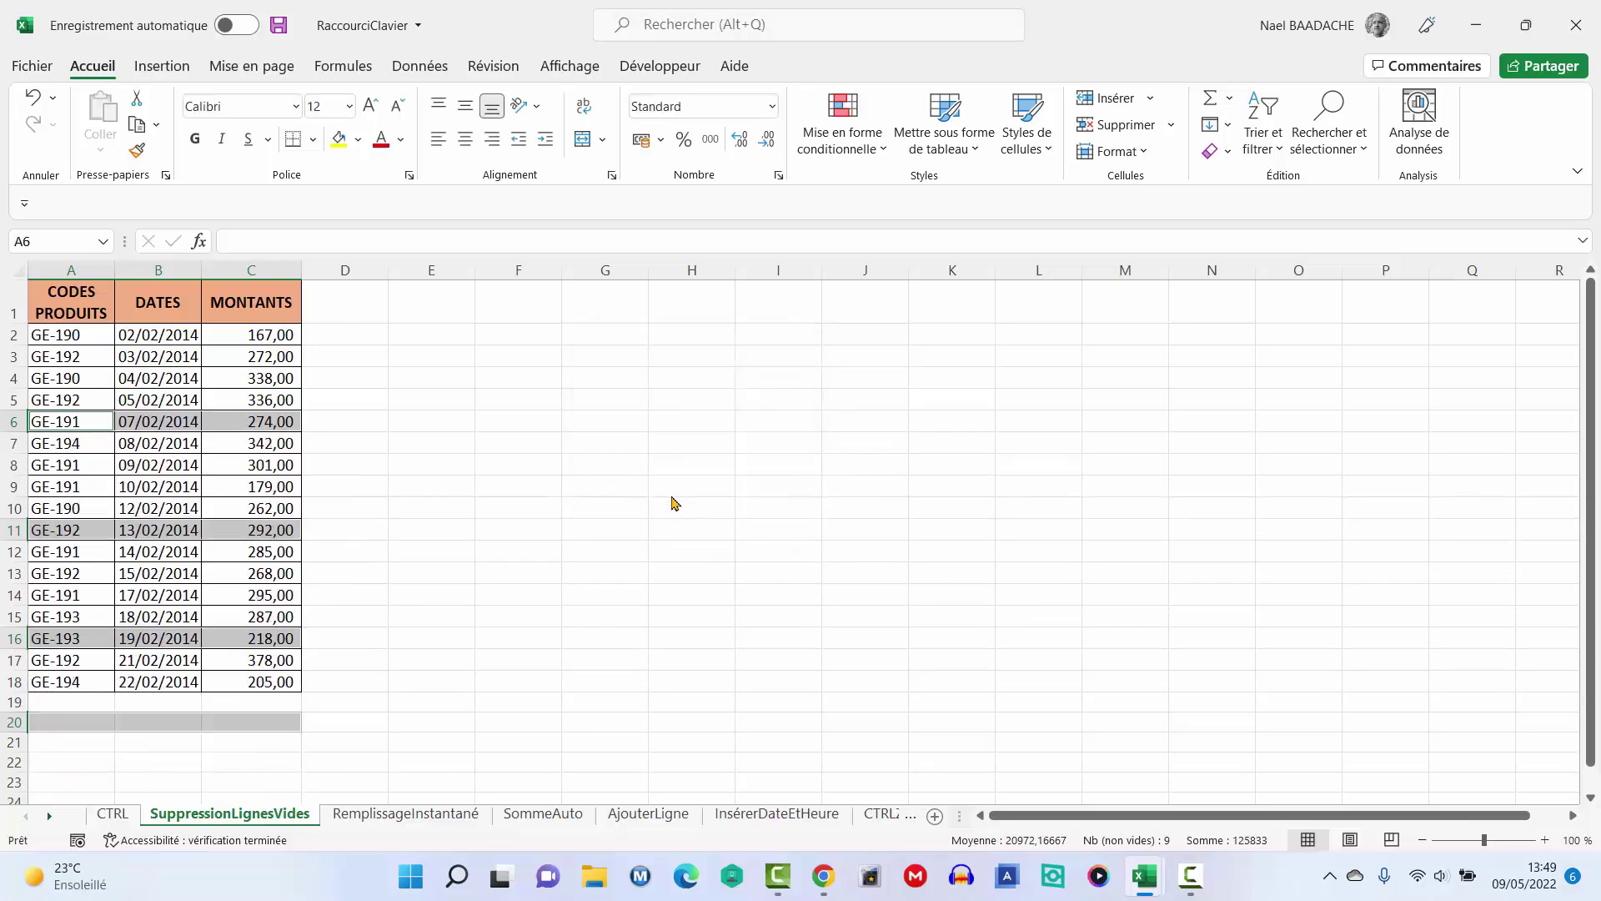
left_click(249, 485)
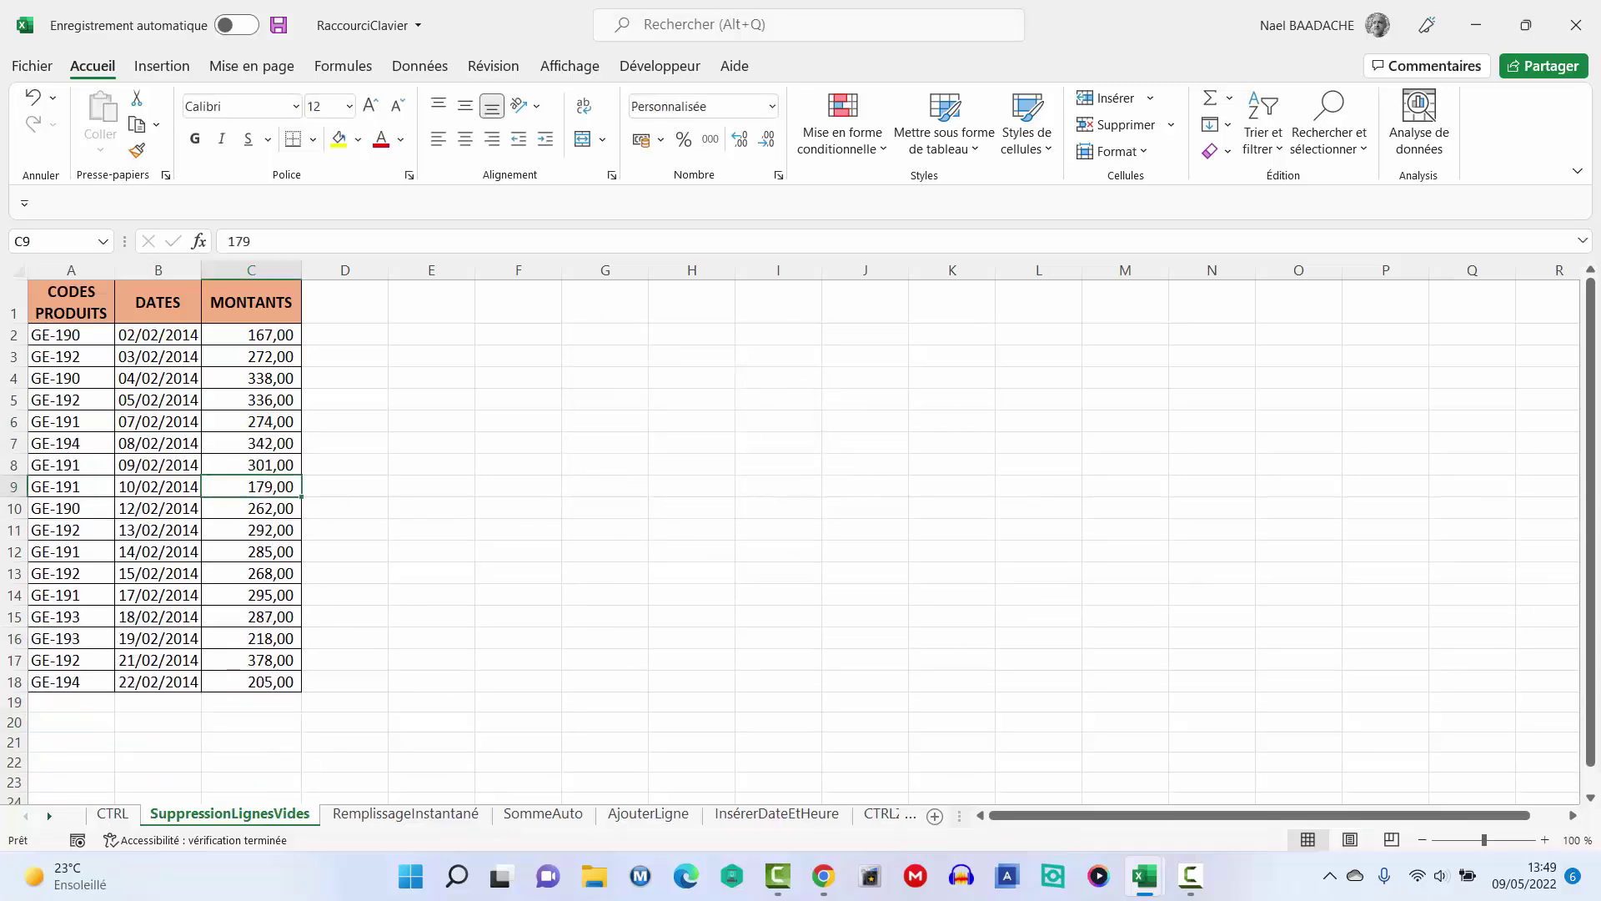
Step: On RemplissageInstantané, flash-fill the Mail addresses from C3 for all six names, then switch to SommeAuto
key("ctrl+Page_Down")
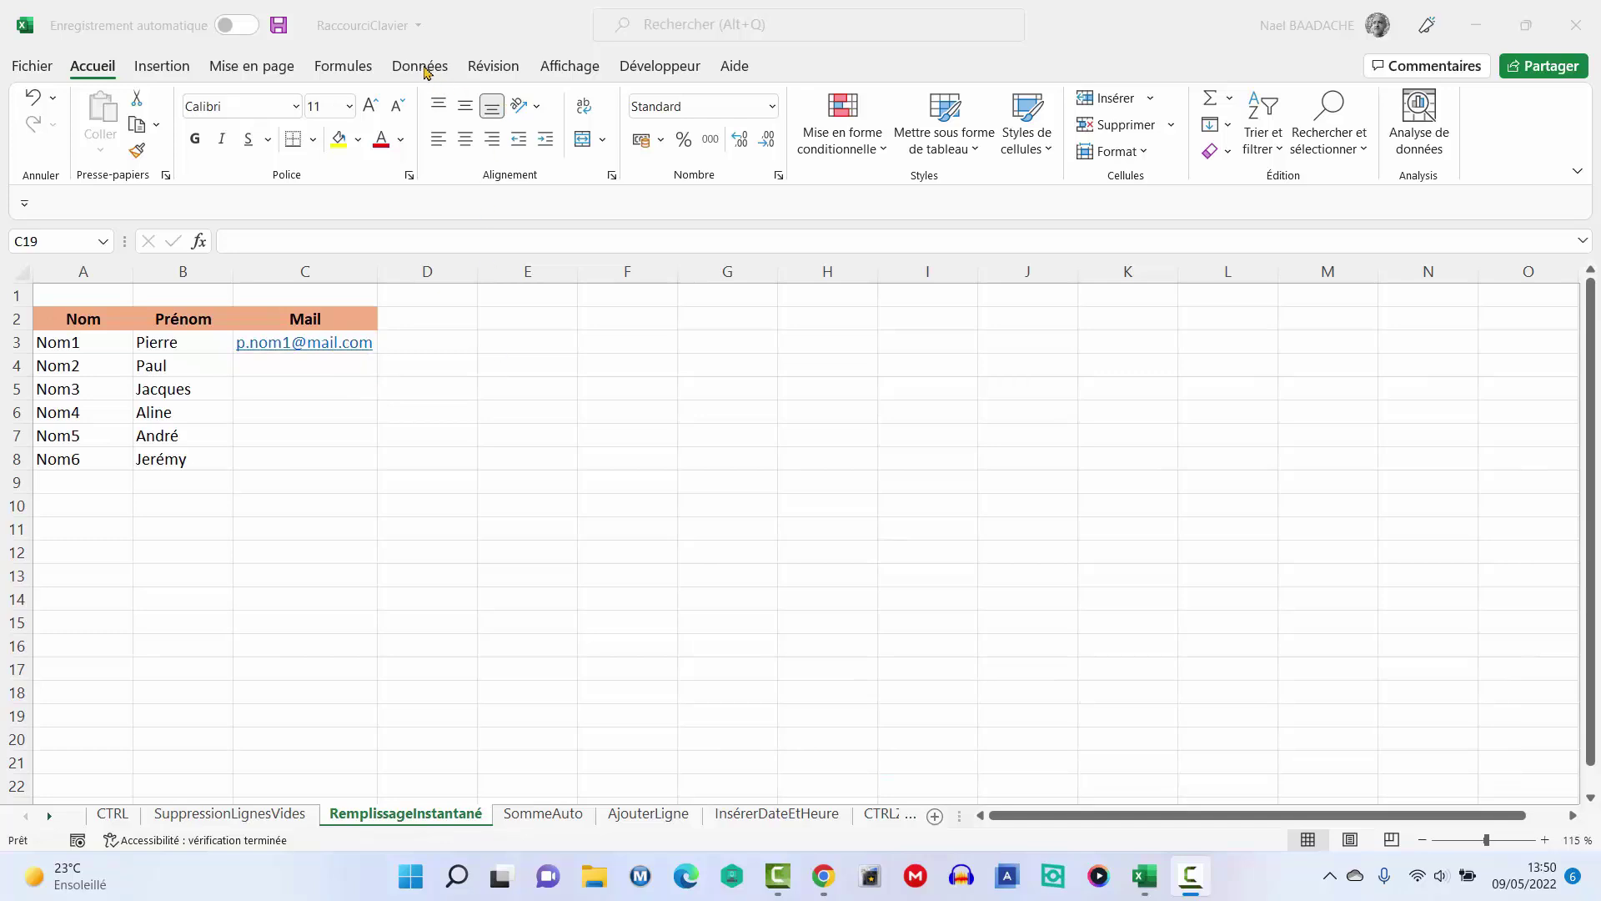
left_click(421, 66)
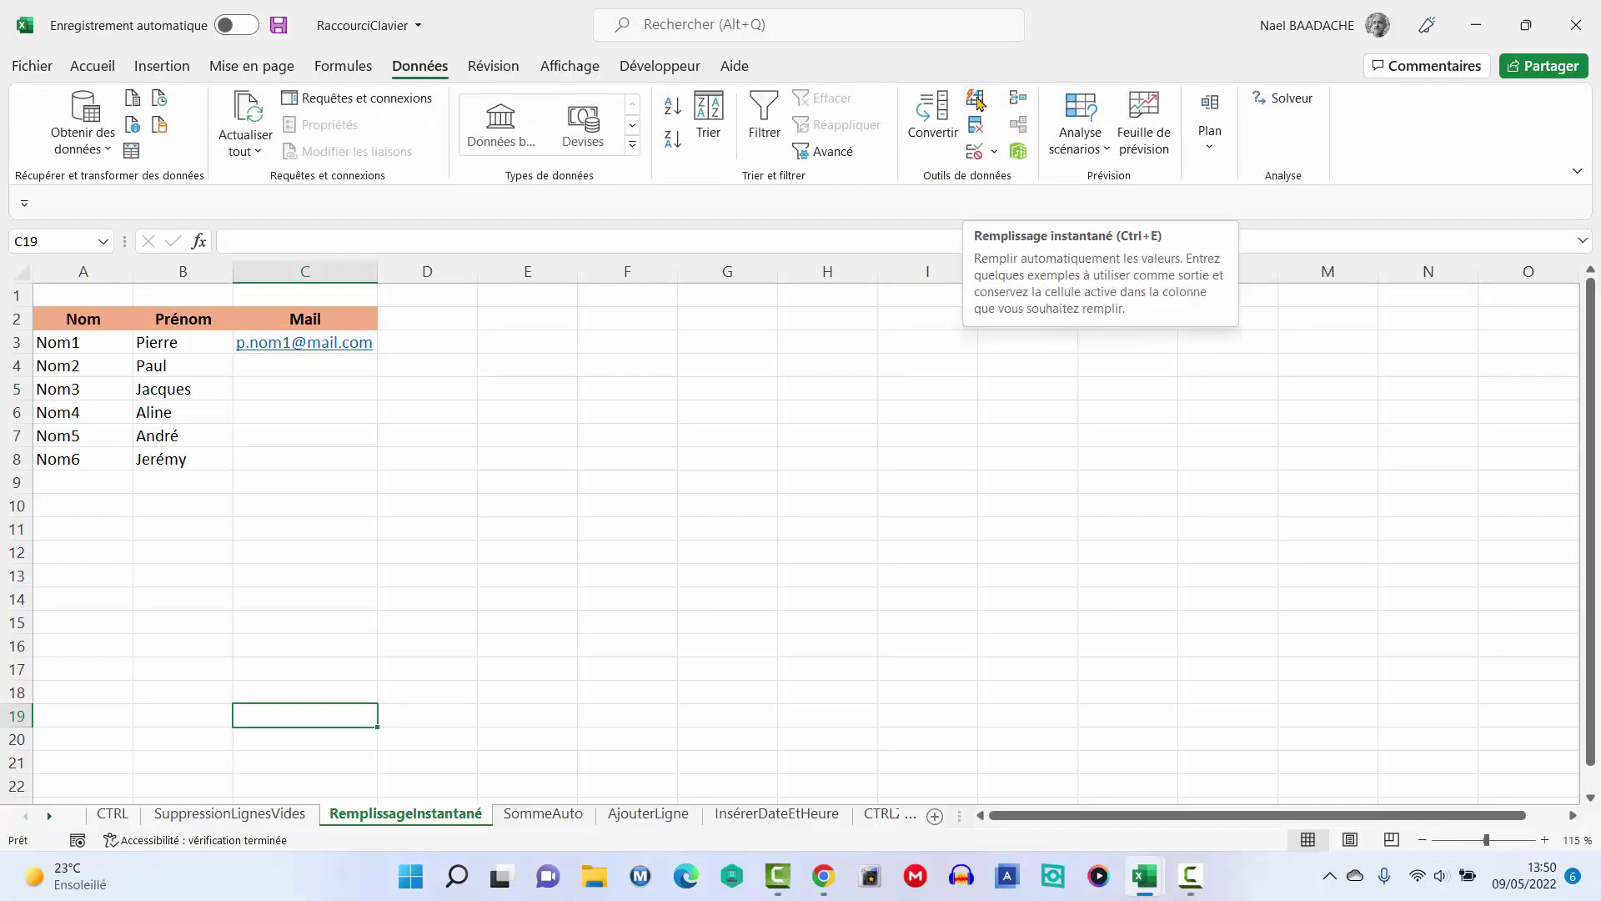
left_click(407, 439)
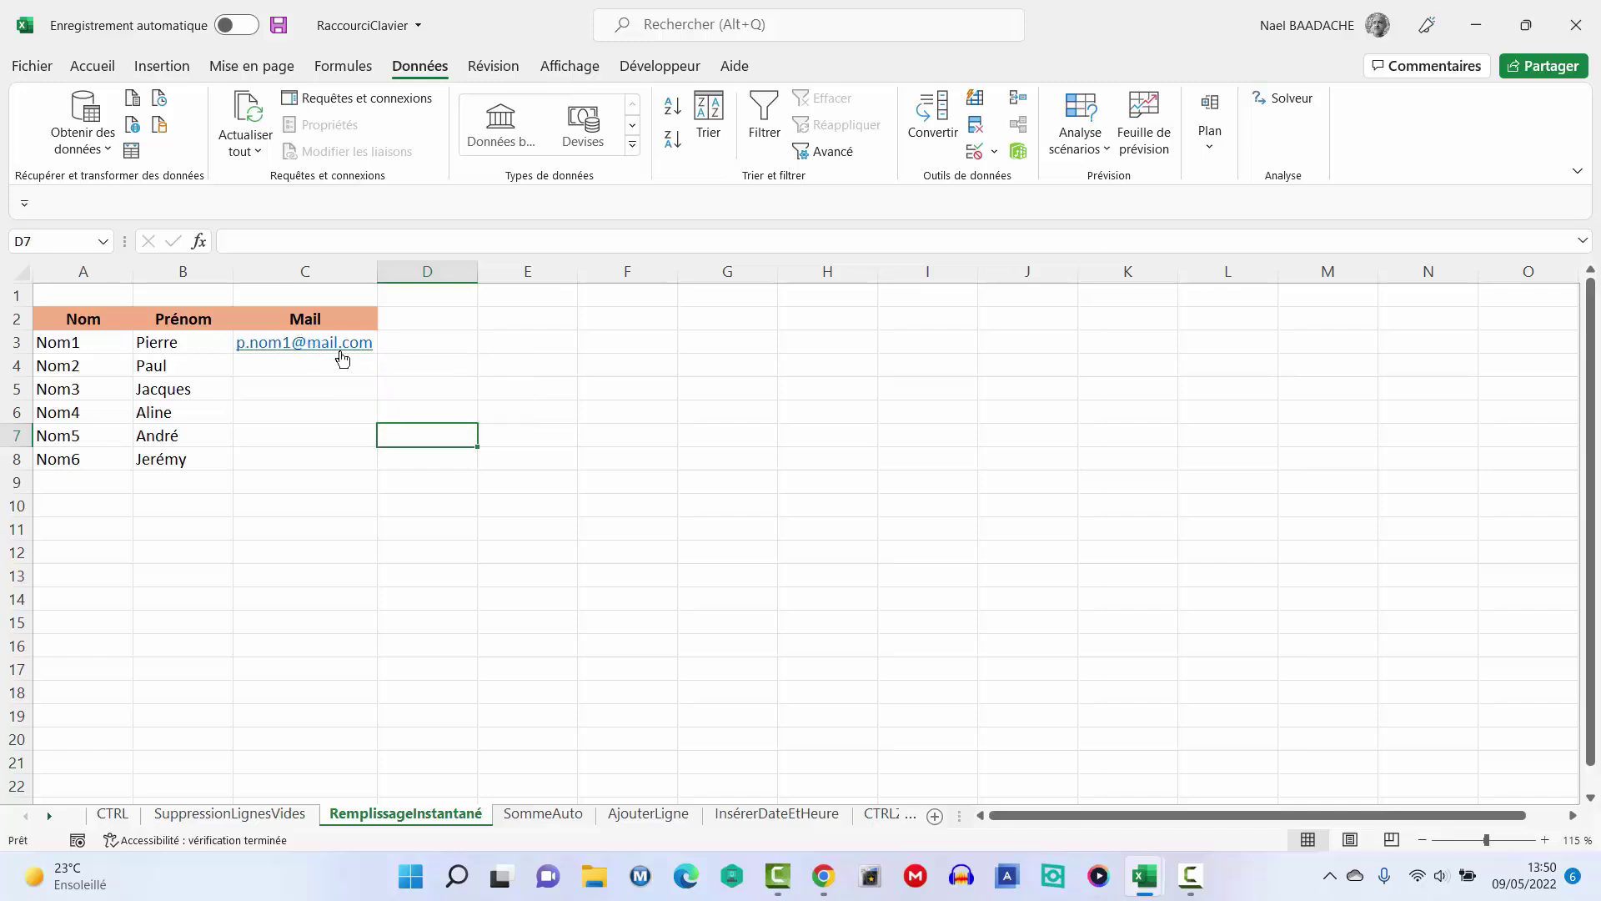
left_click(458, 351)
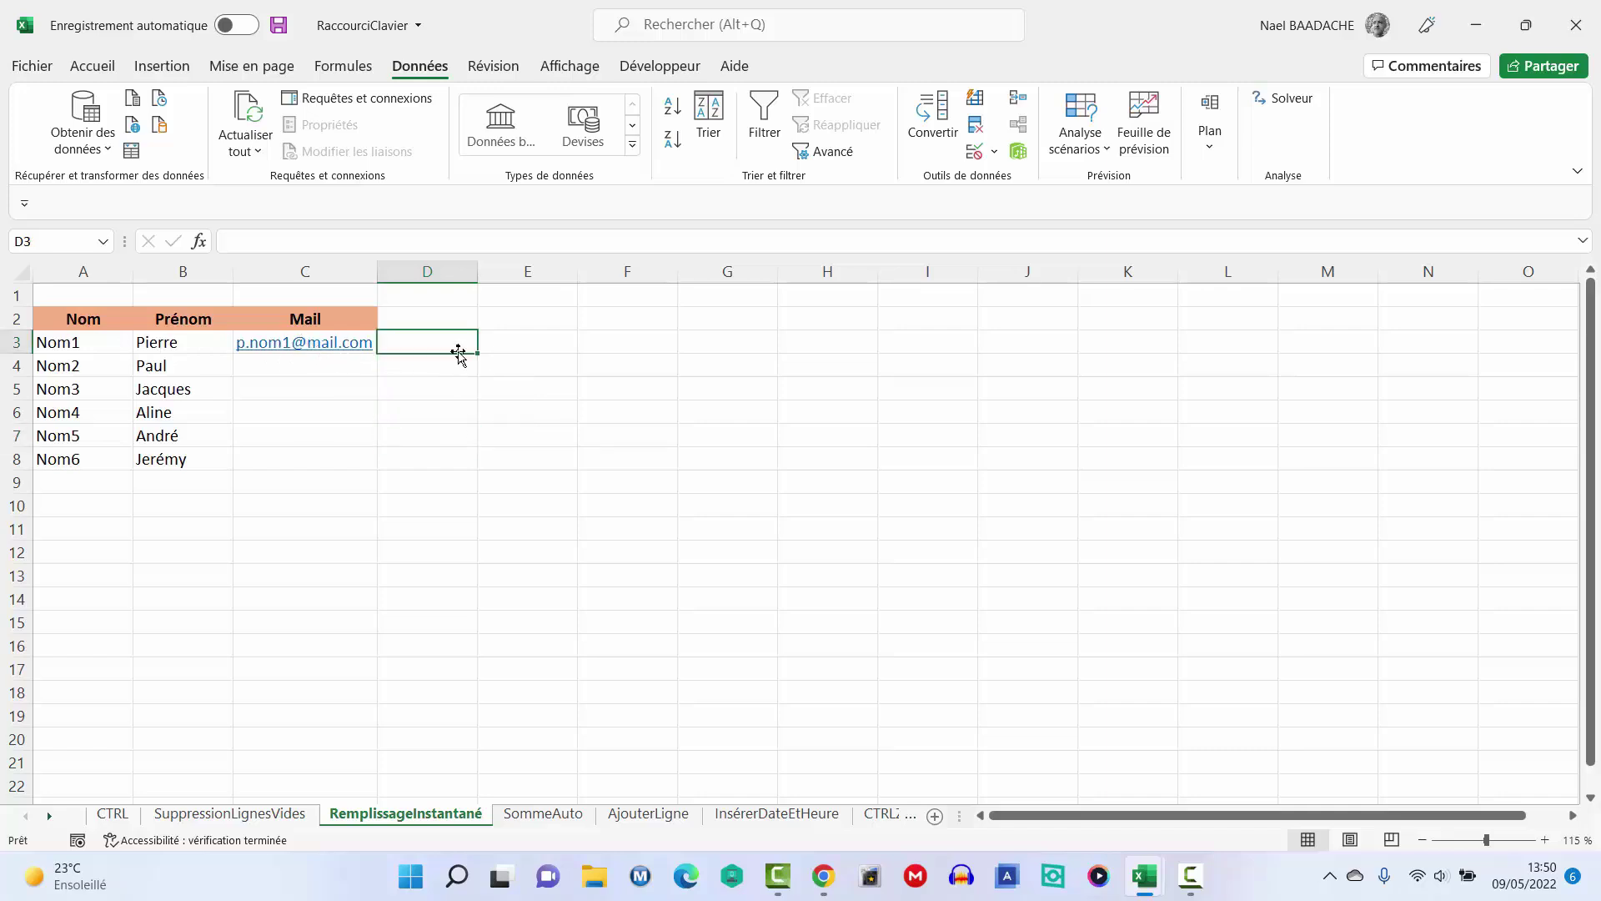
key("Left")
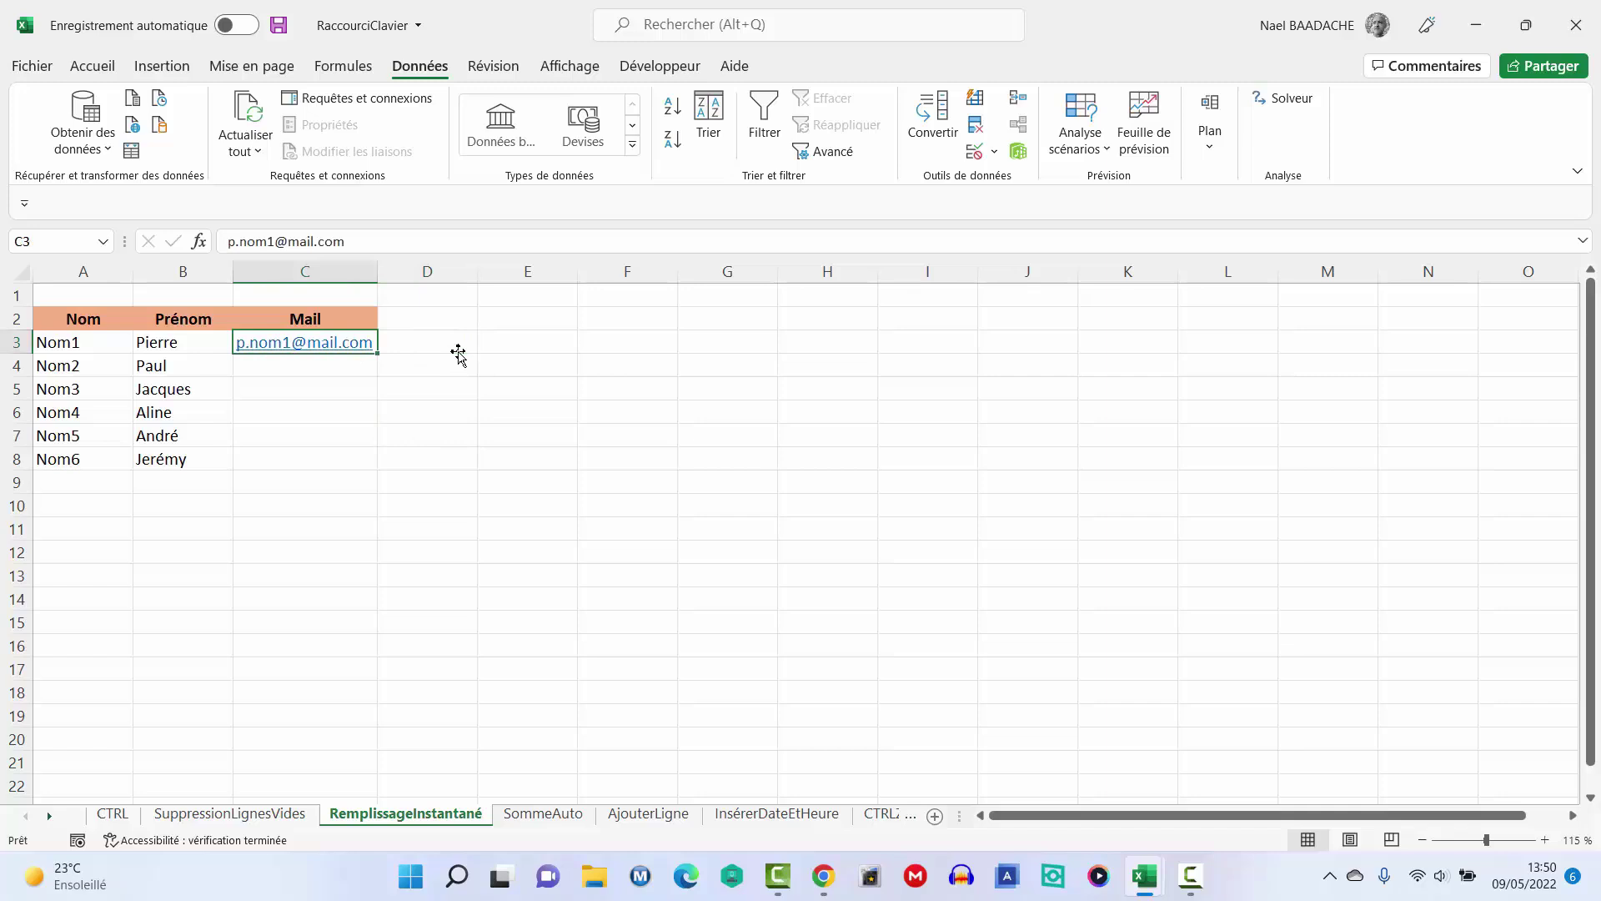
key("ctrl+e")
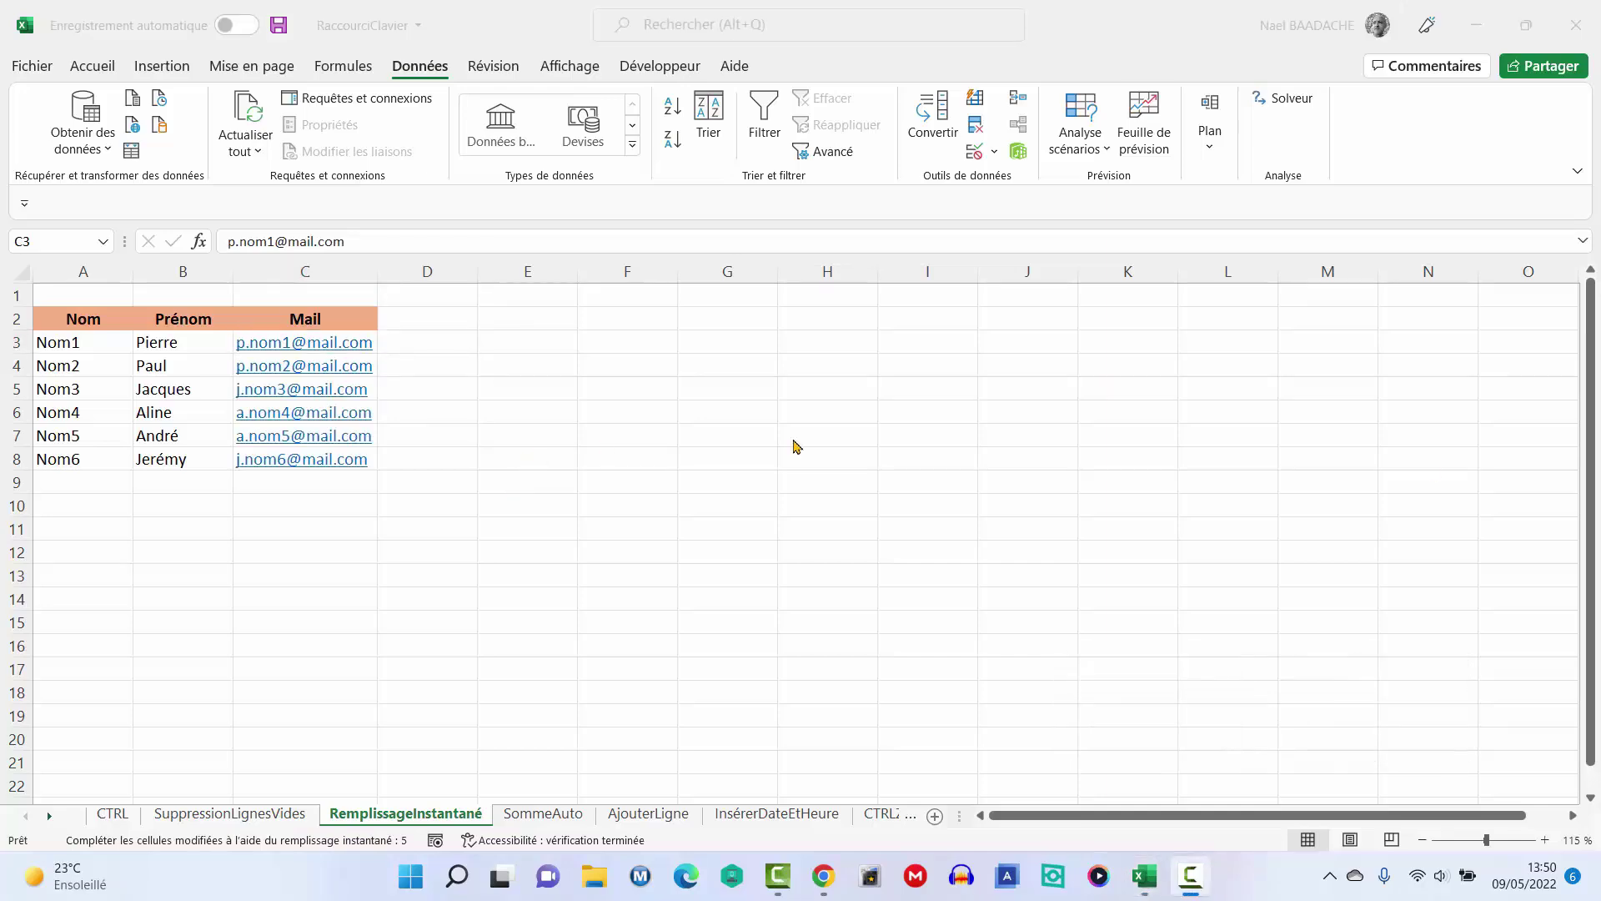
key("ctrl+Page_Down")
left_click(276, 701)
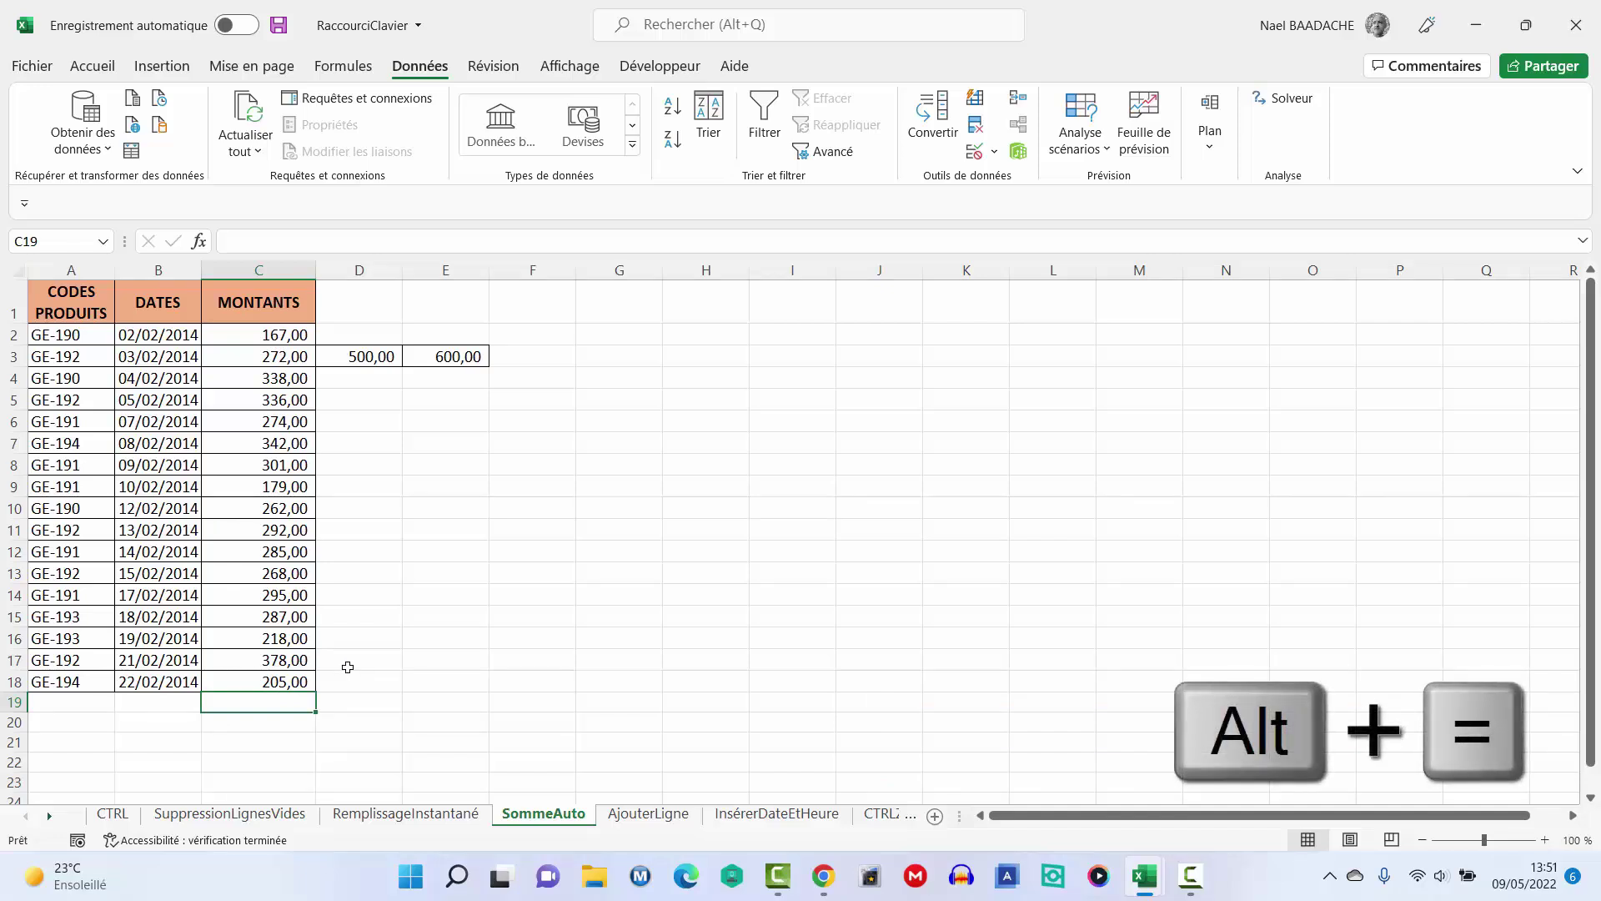
Step: AutoSum the MONTANTS column into C19
key("alt+equal")
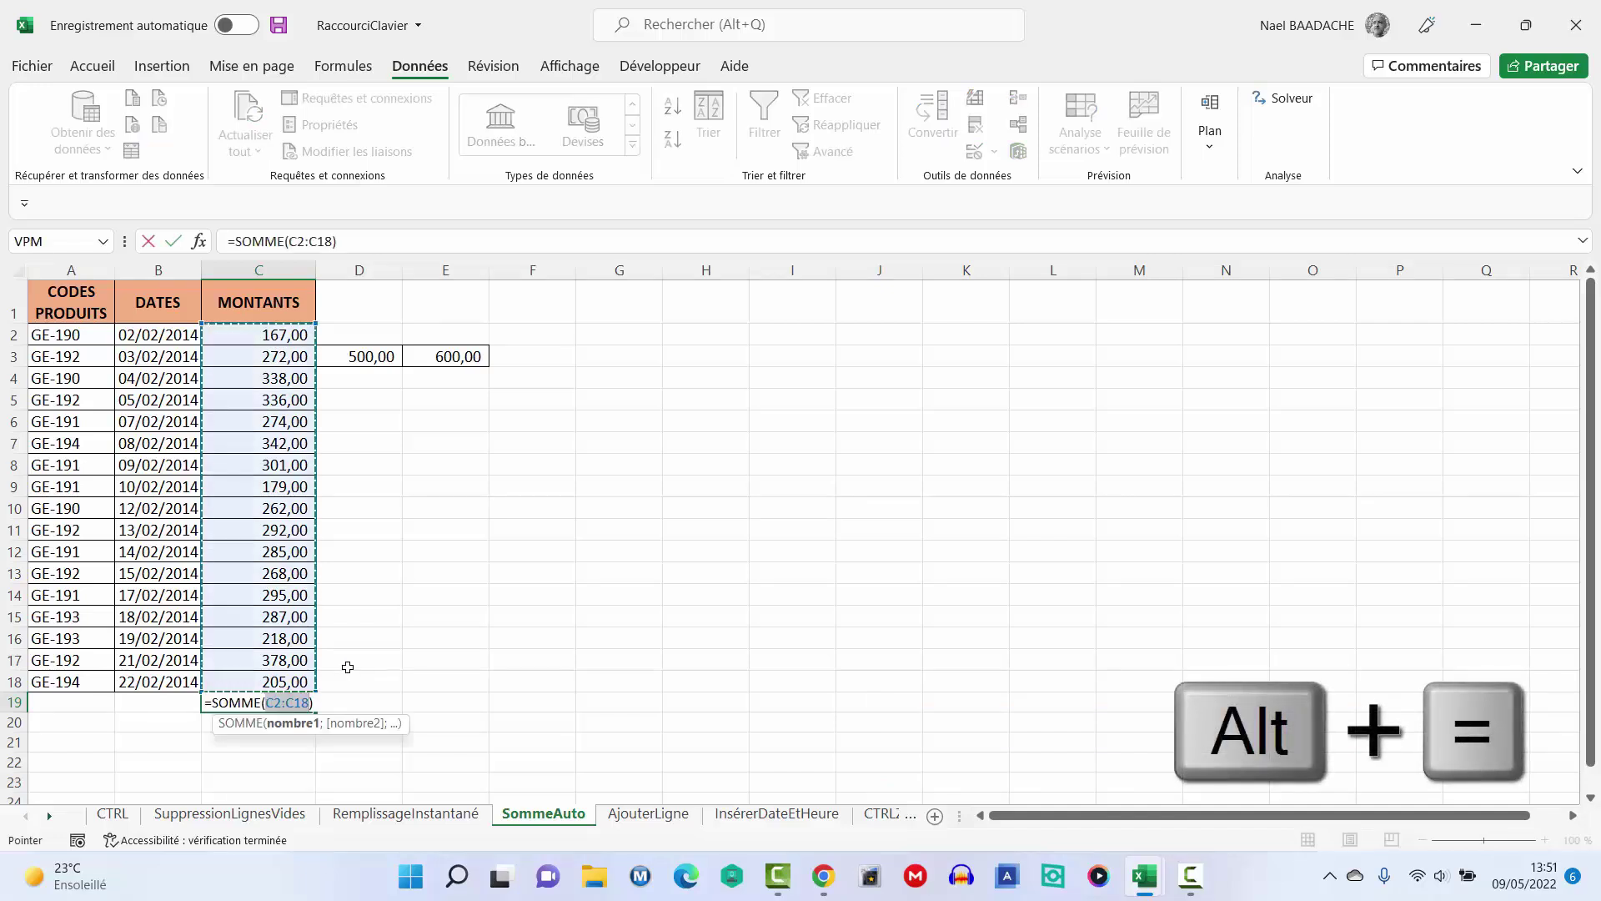
key("Return")
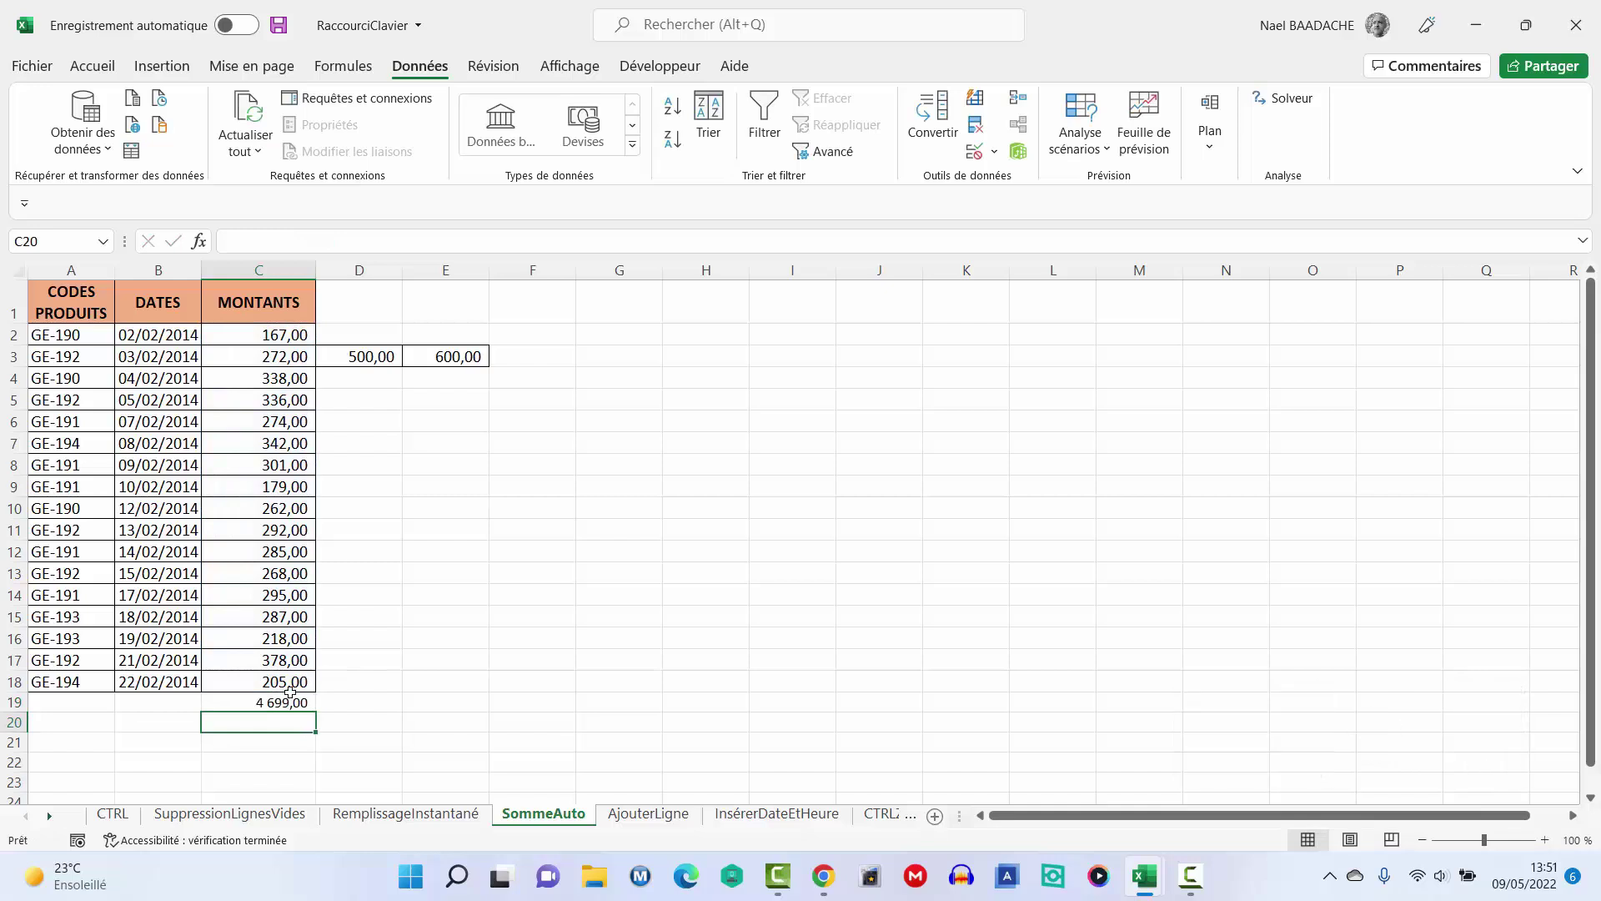
left_click(270, 705)
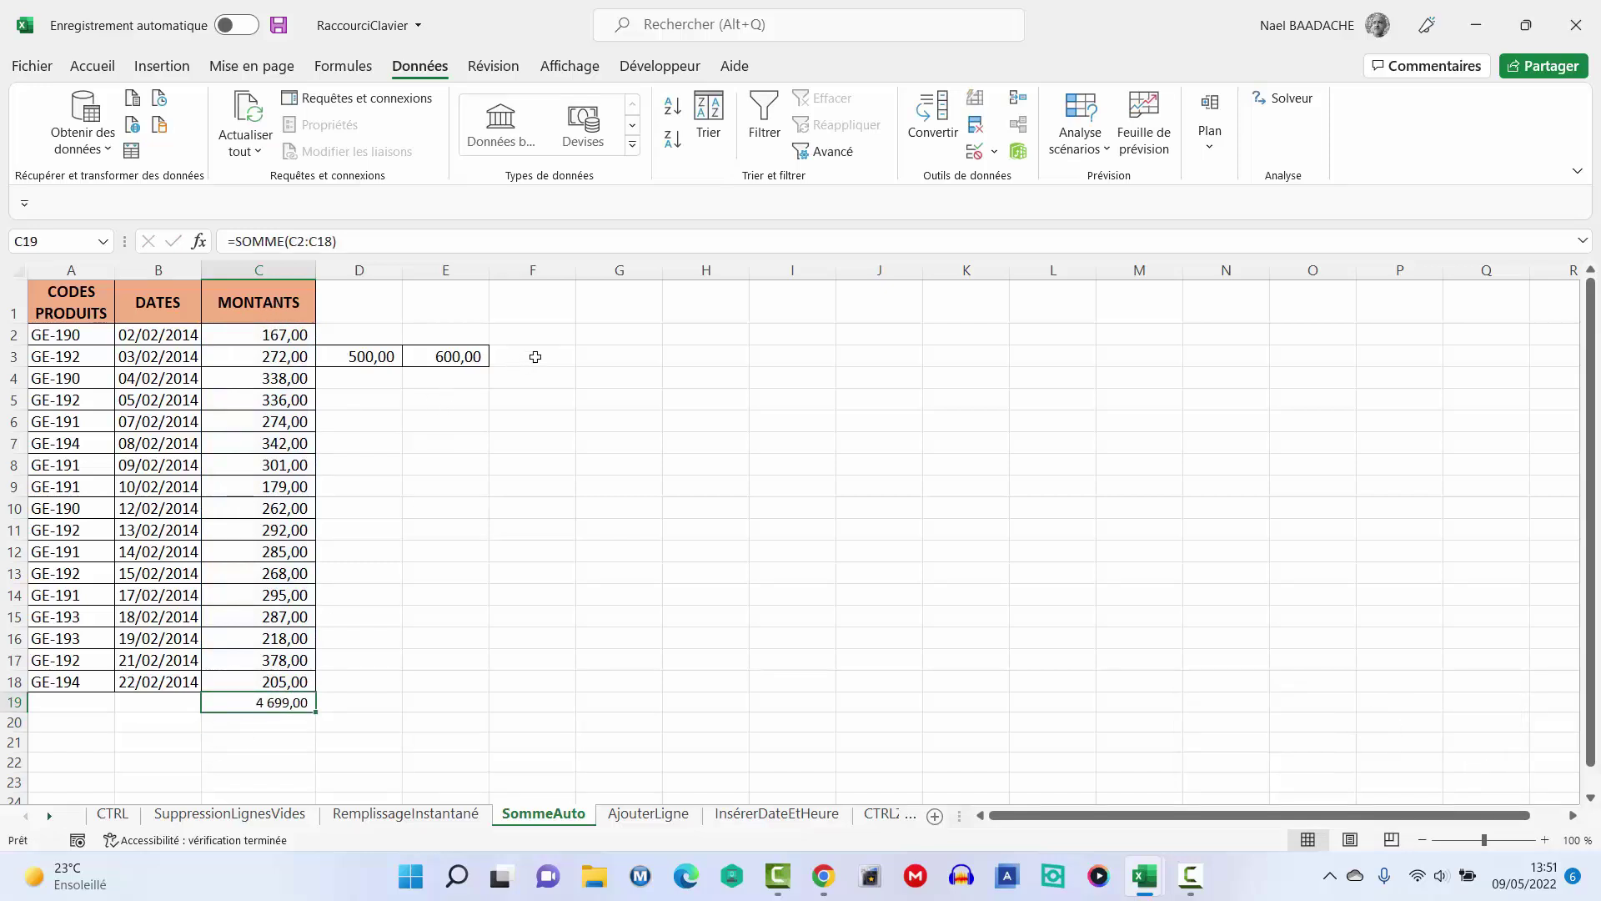
Step: AutoSum row 3's amounts into F3, giving =SOMME(C3:E3) = 1 372,00
left_click(535, 357)
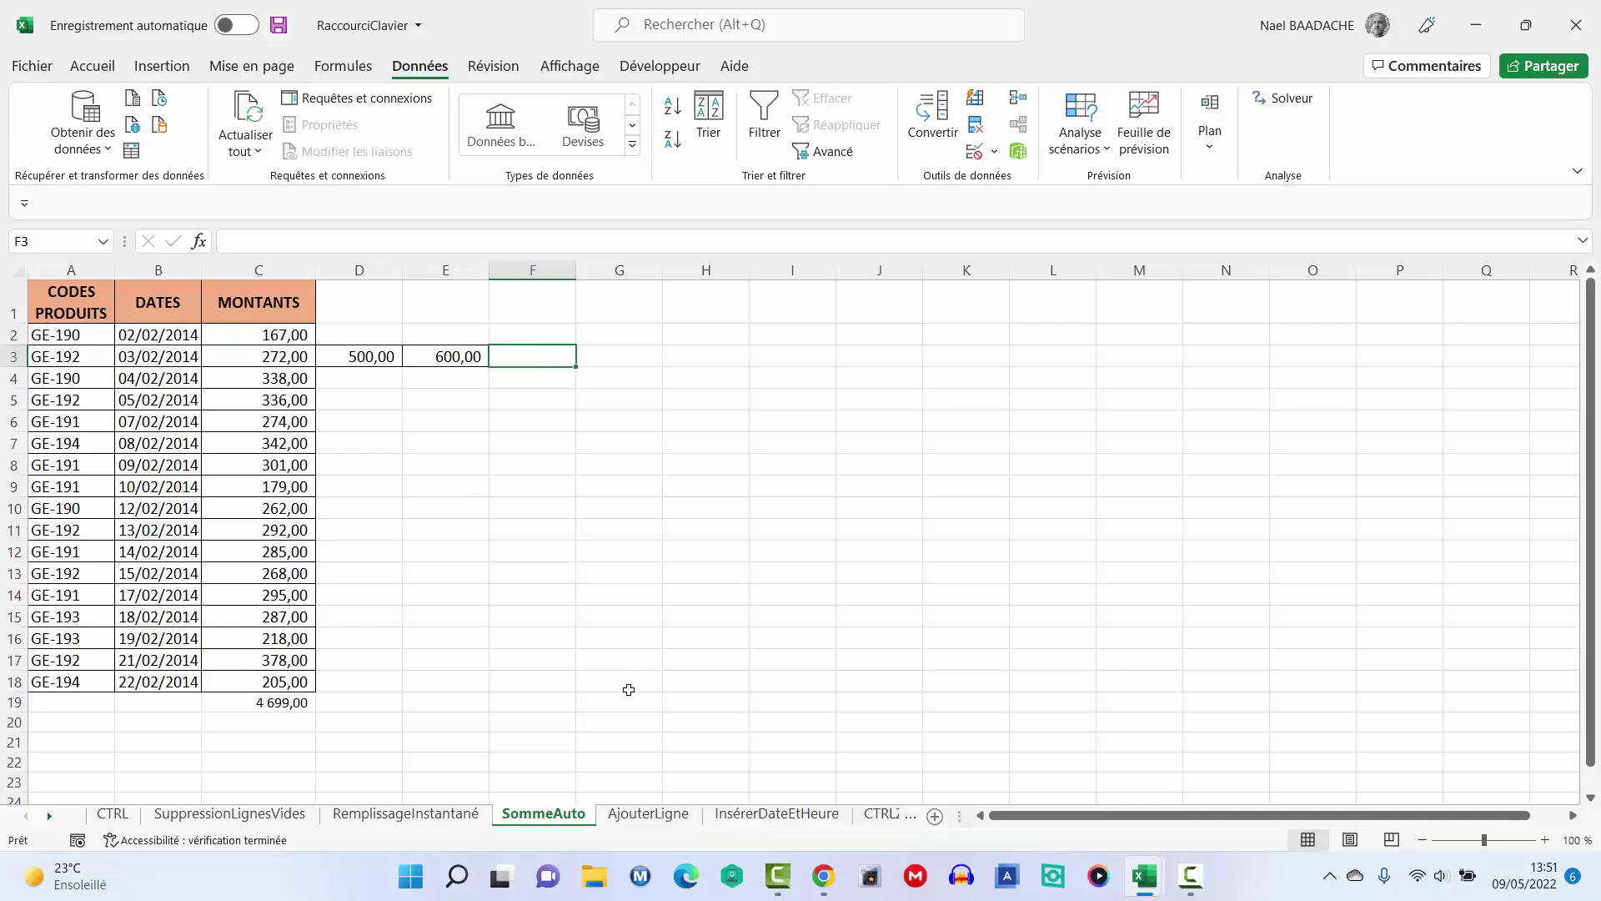
key("alt+equal")
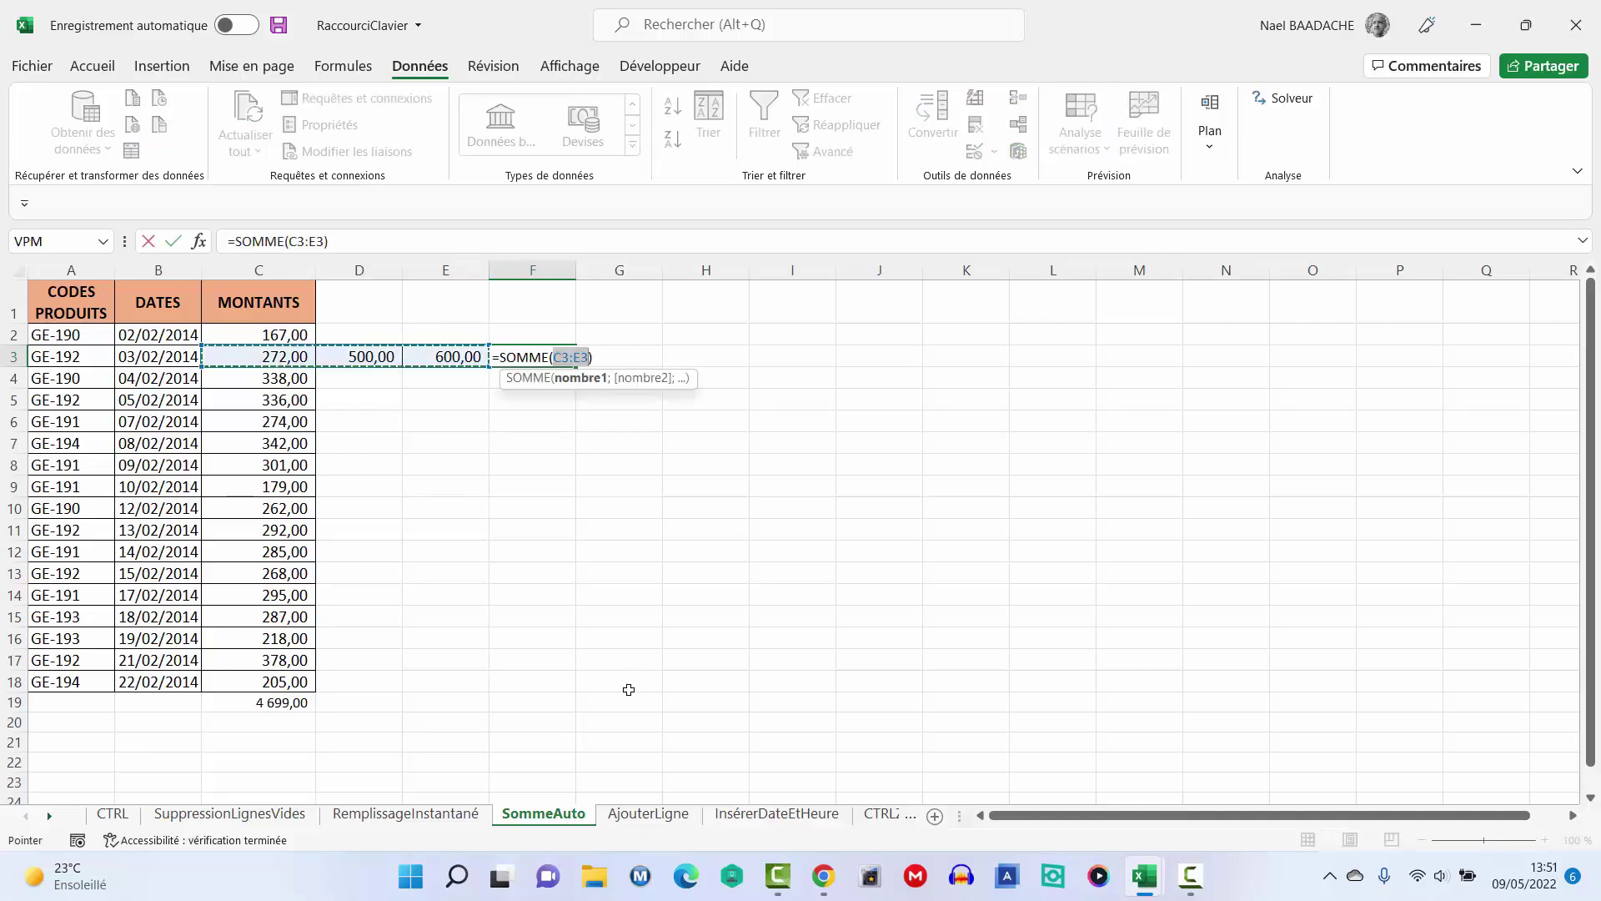
key("ctrl+Return")
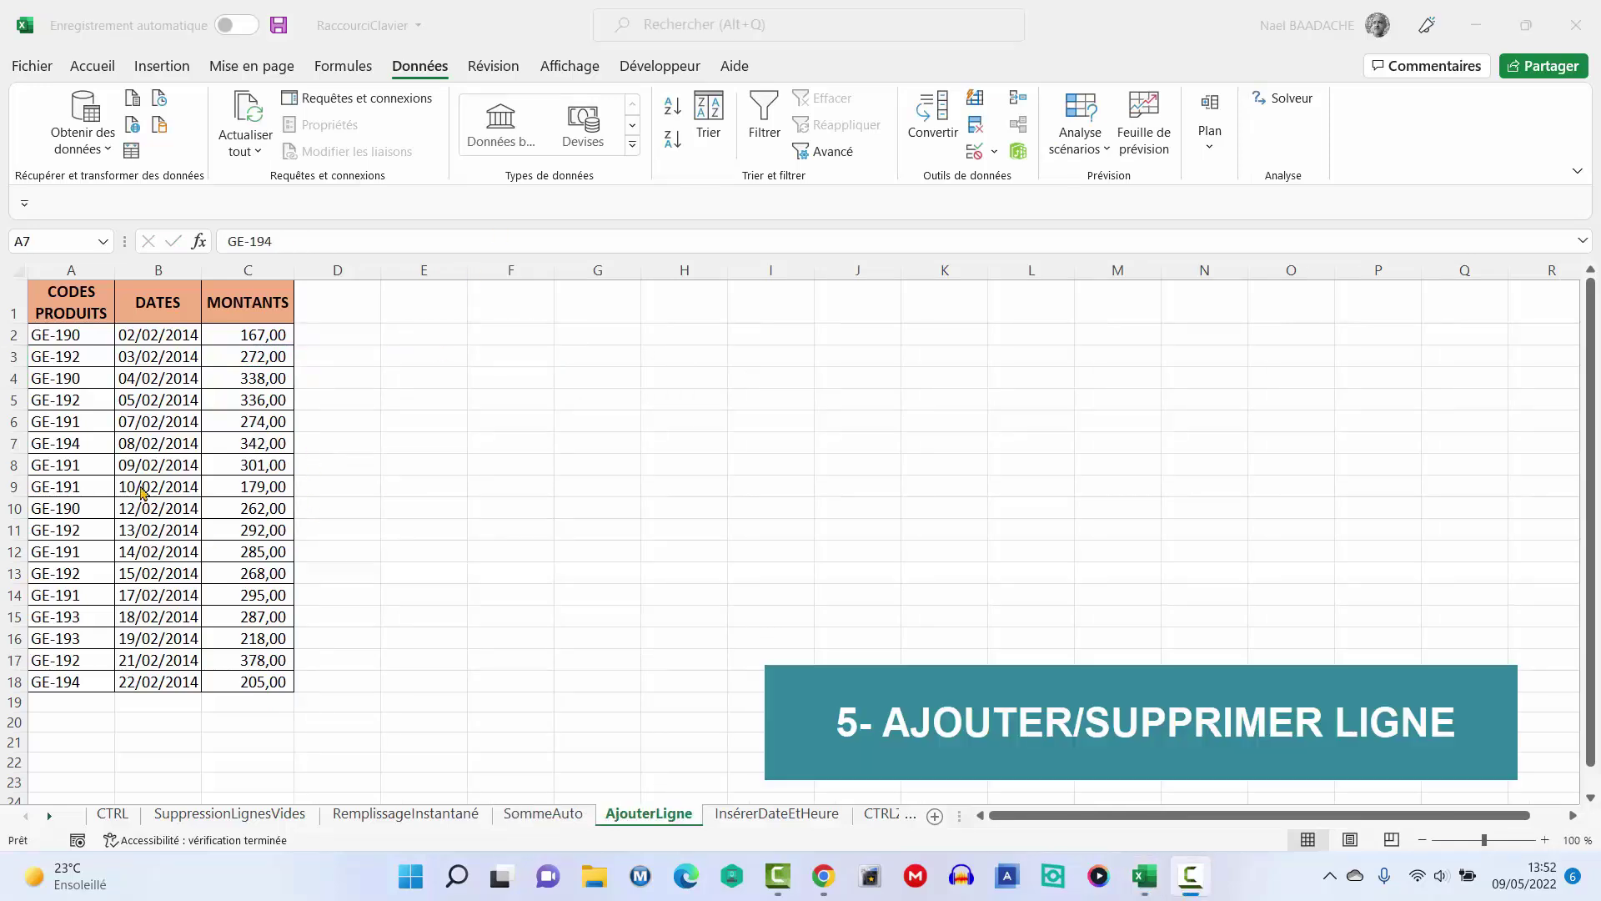
left_click(81, 449)
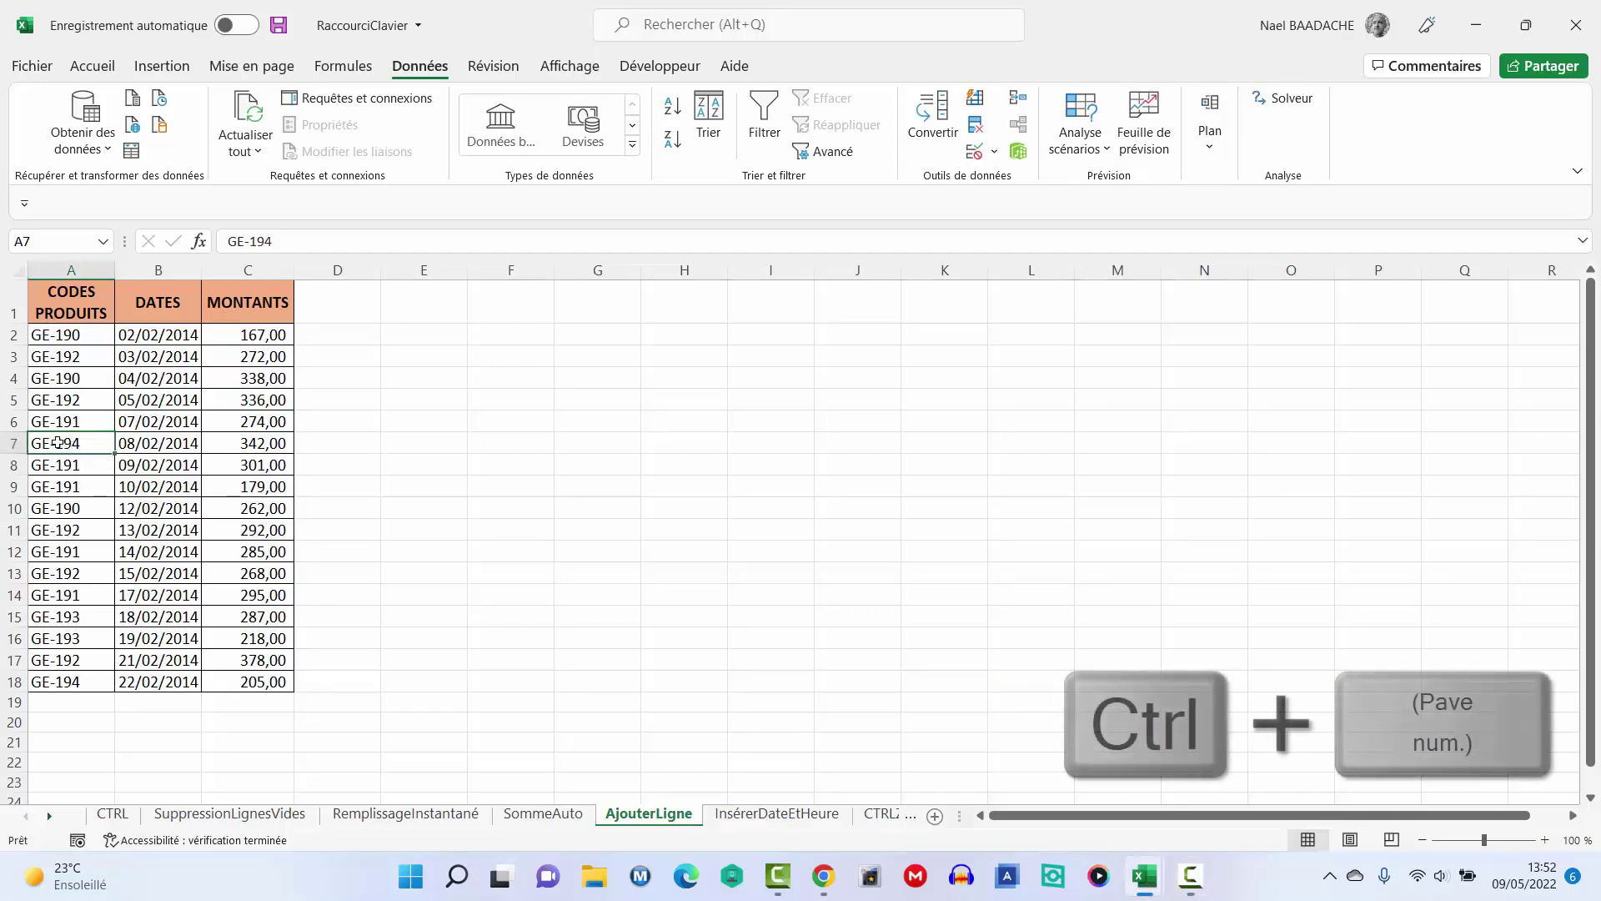
key("ctrl+KP_Add")
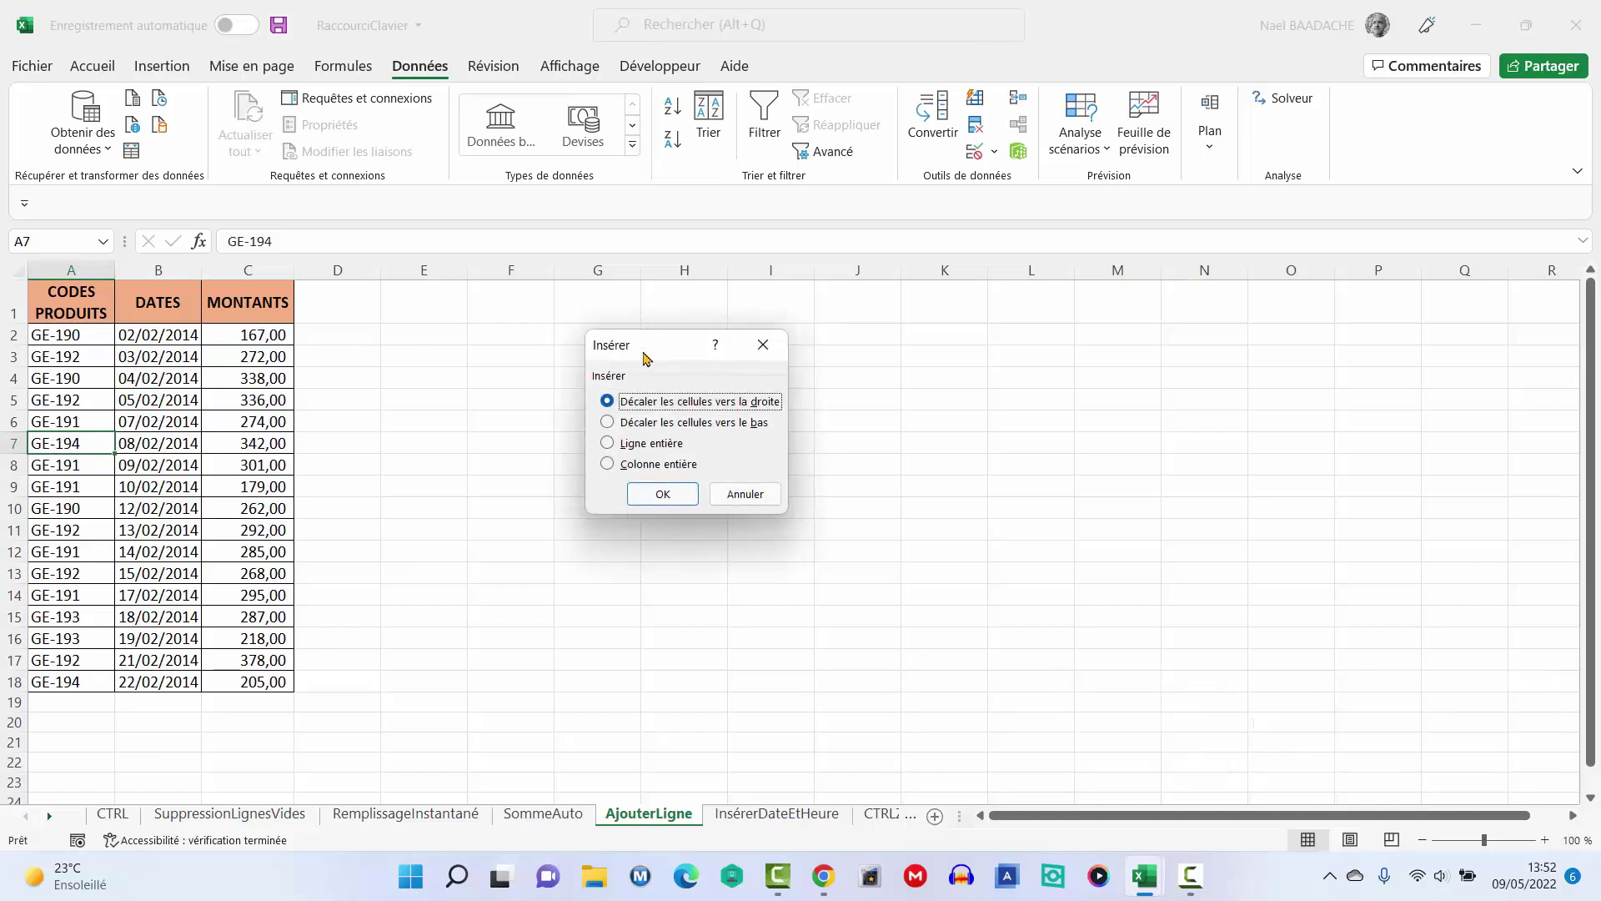
left_click(608, 445)
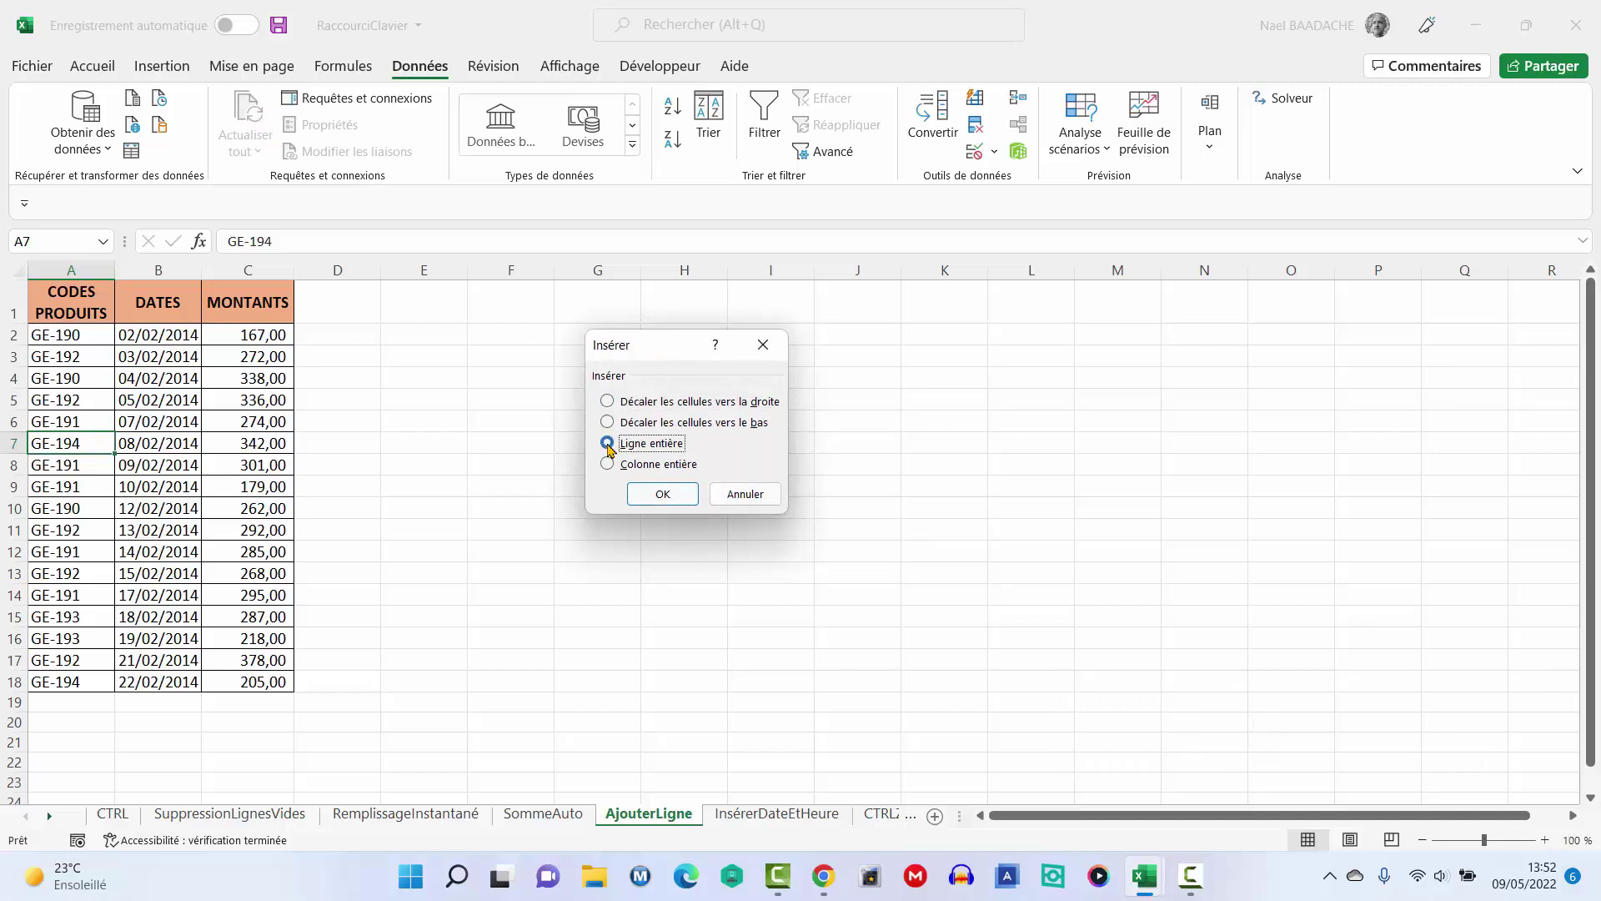
left_click(661, 494)
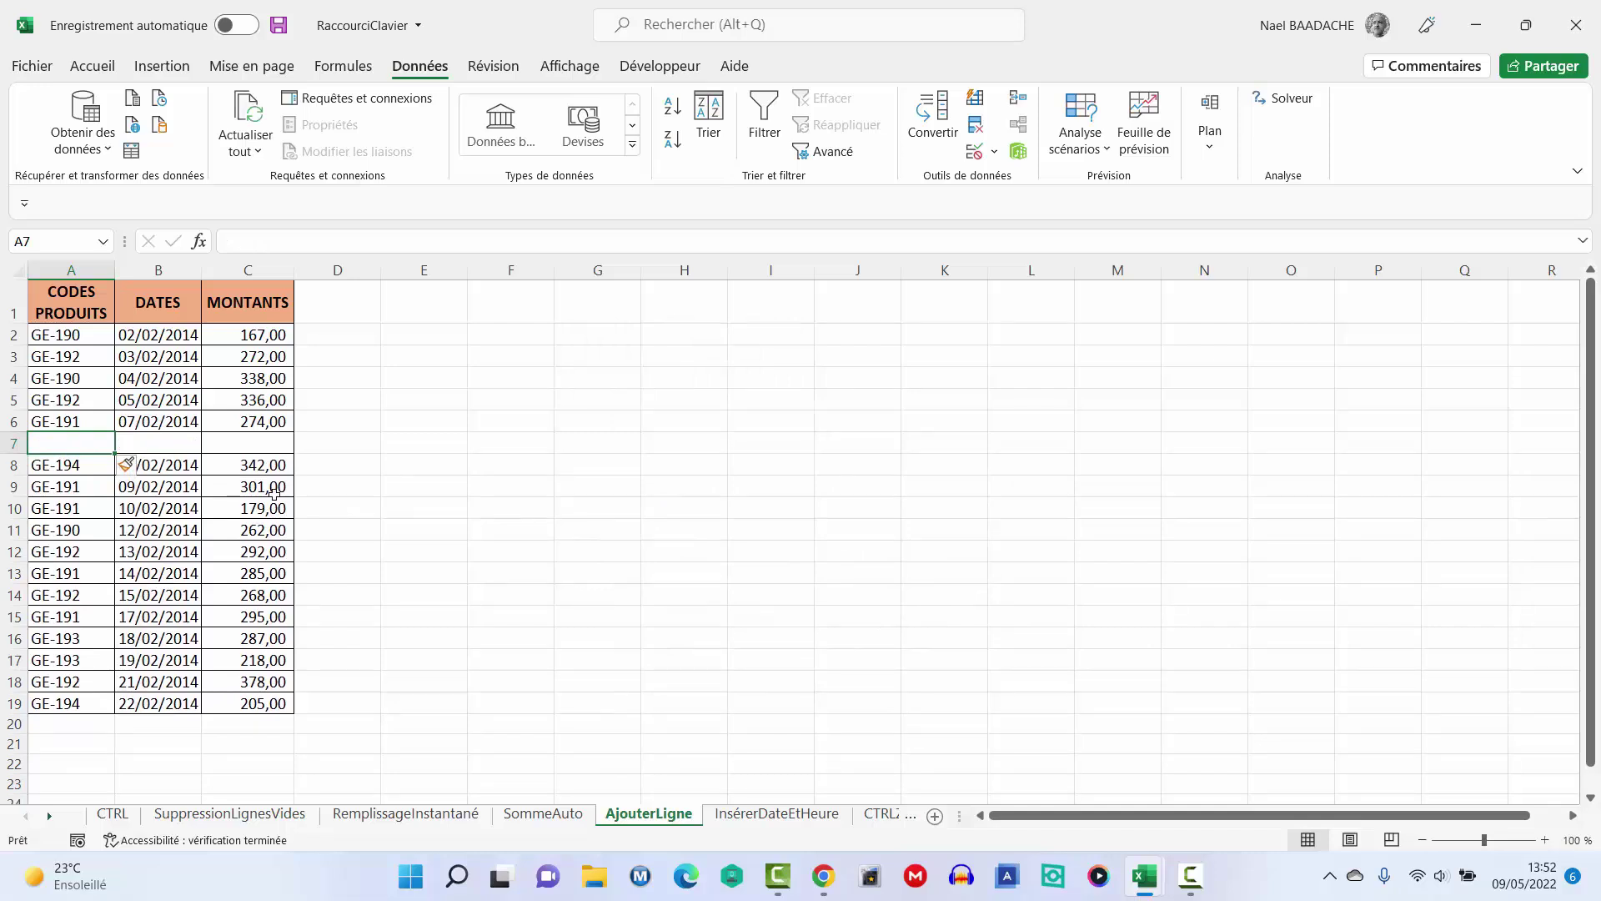
key("ctrl+KP_Subtract")
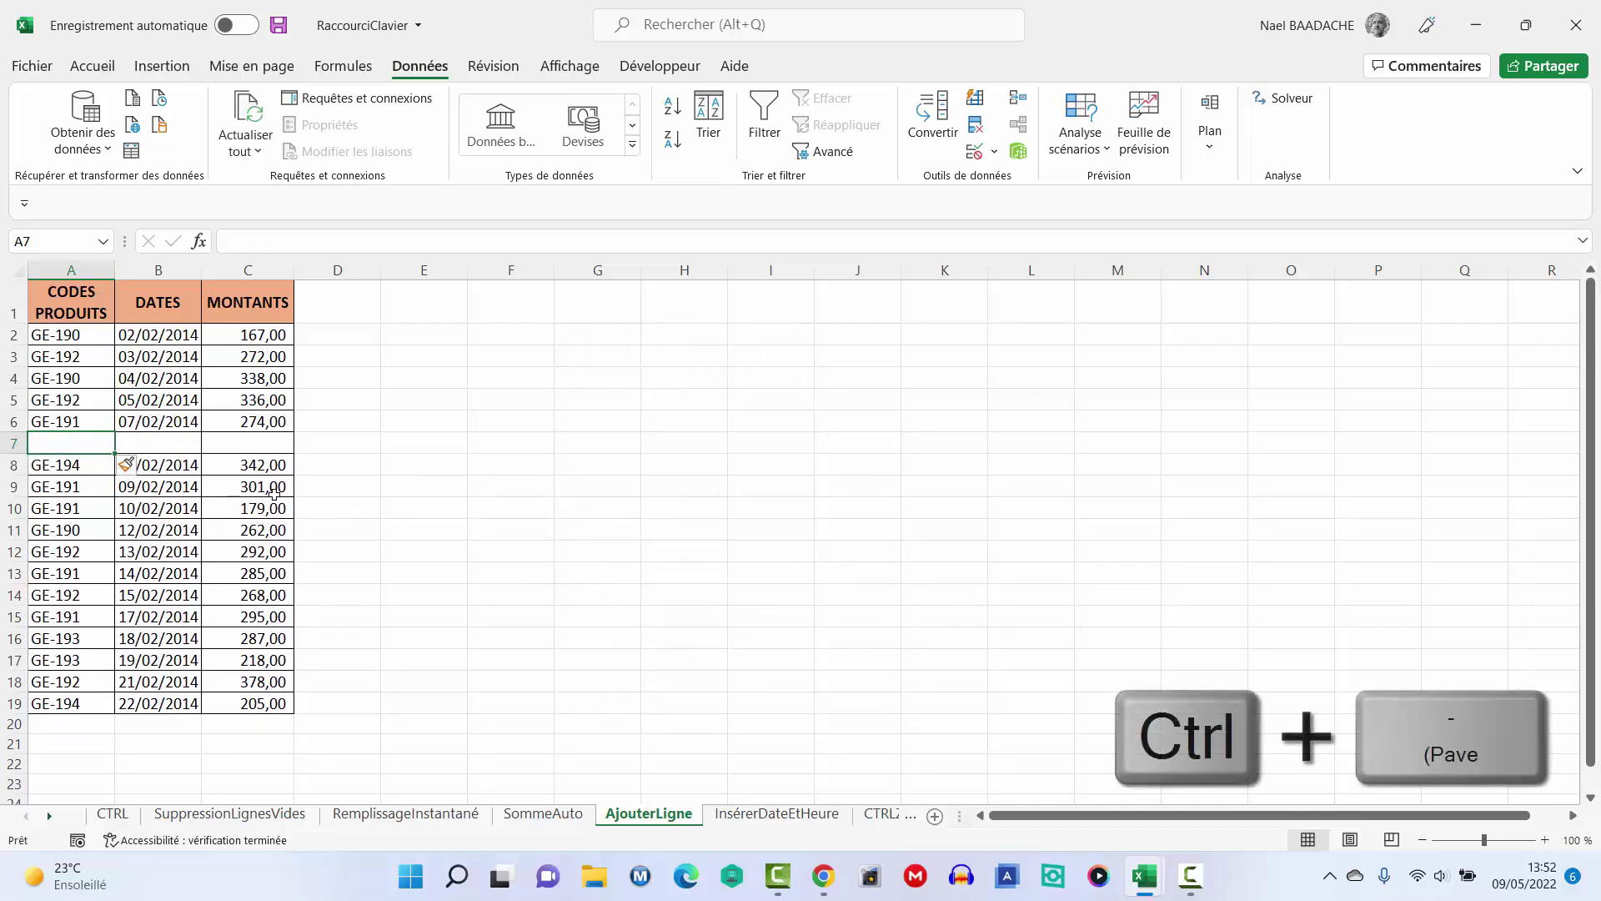
left_click(647, 444)
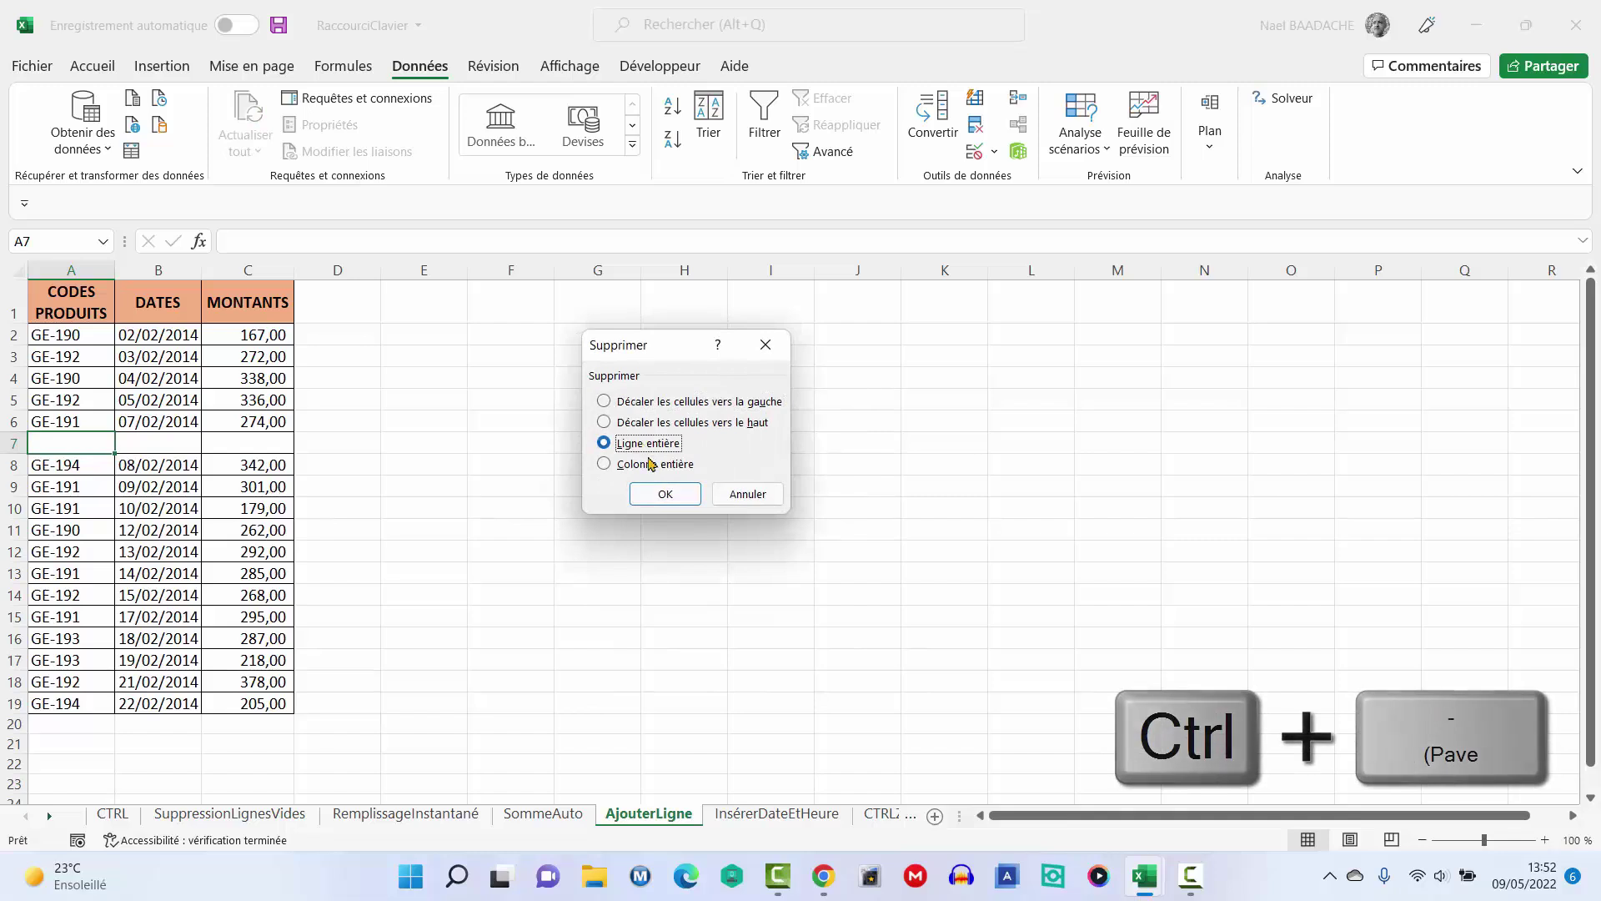
left_click(664, 494)
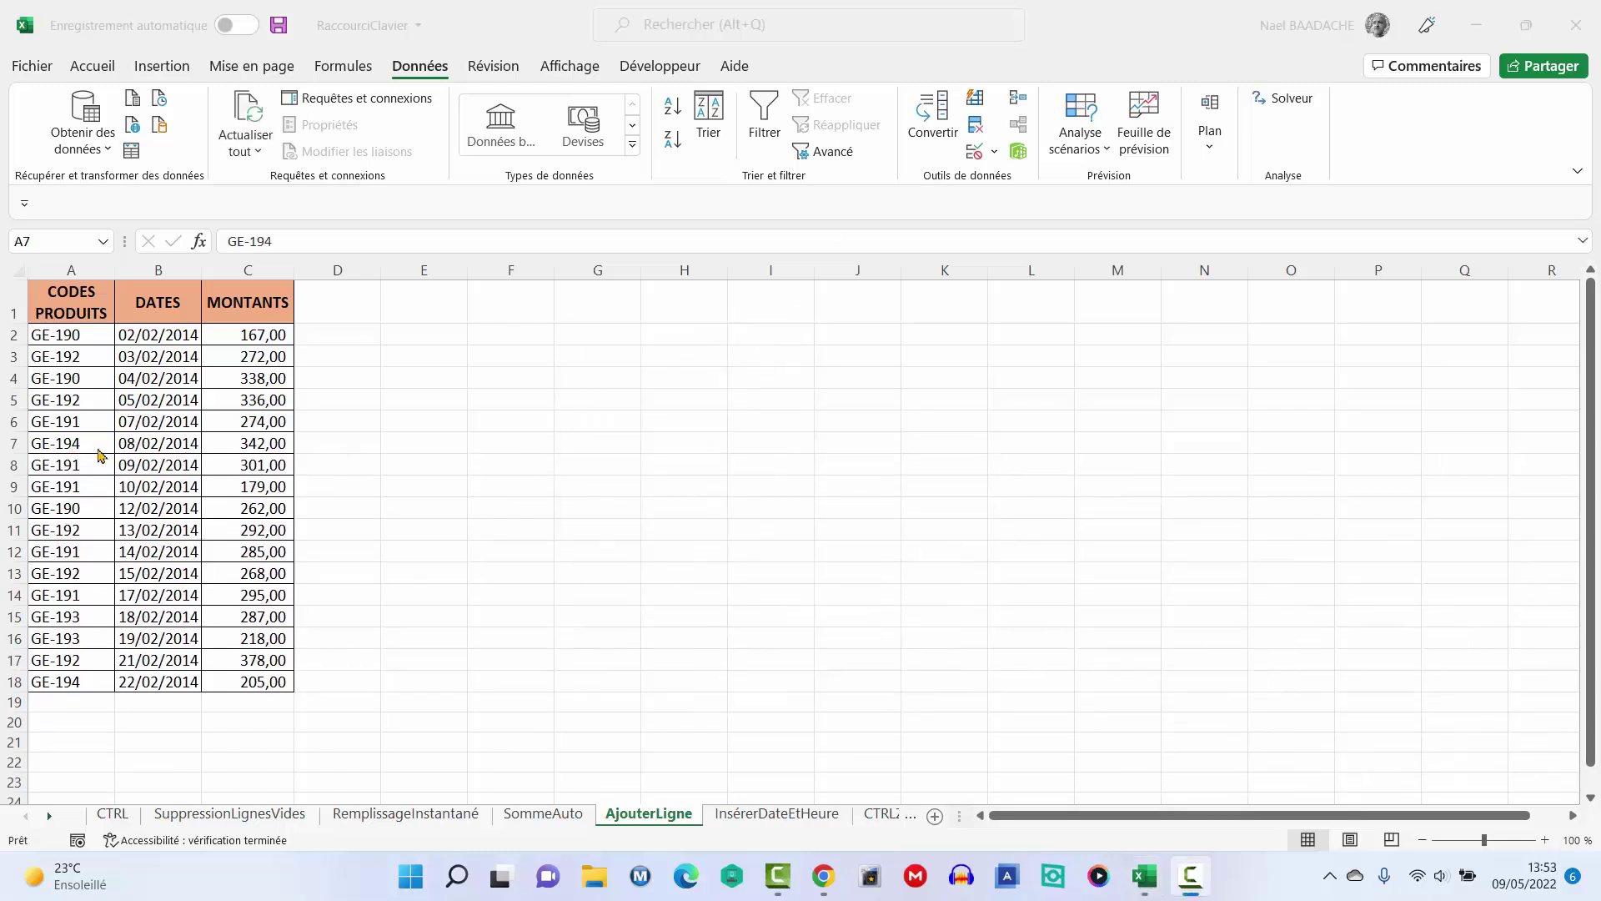
left_click(152, 446)
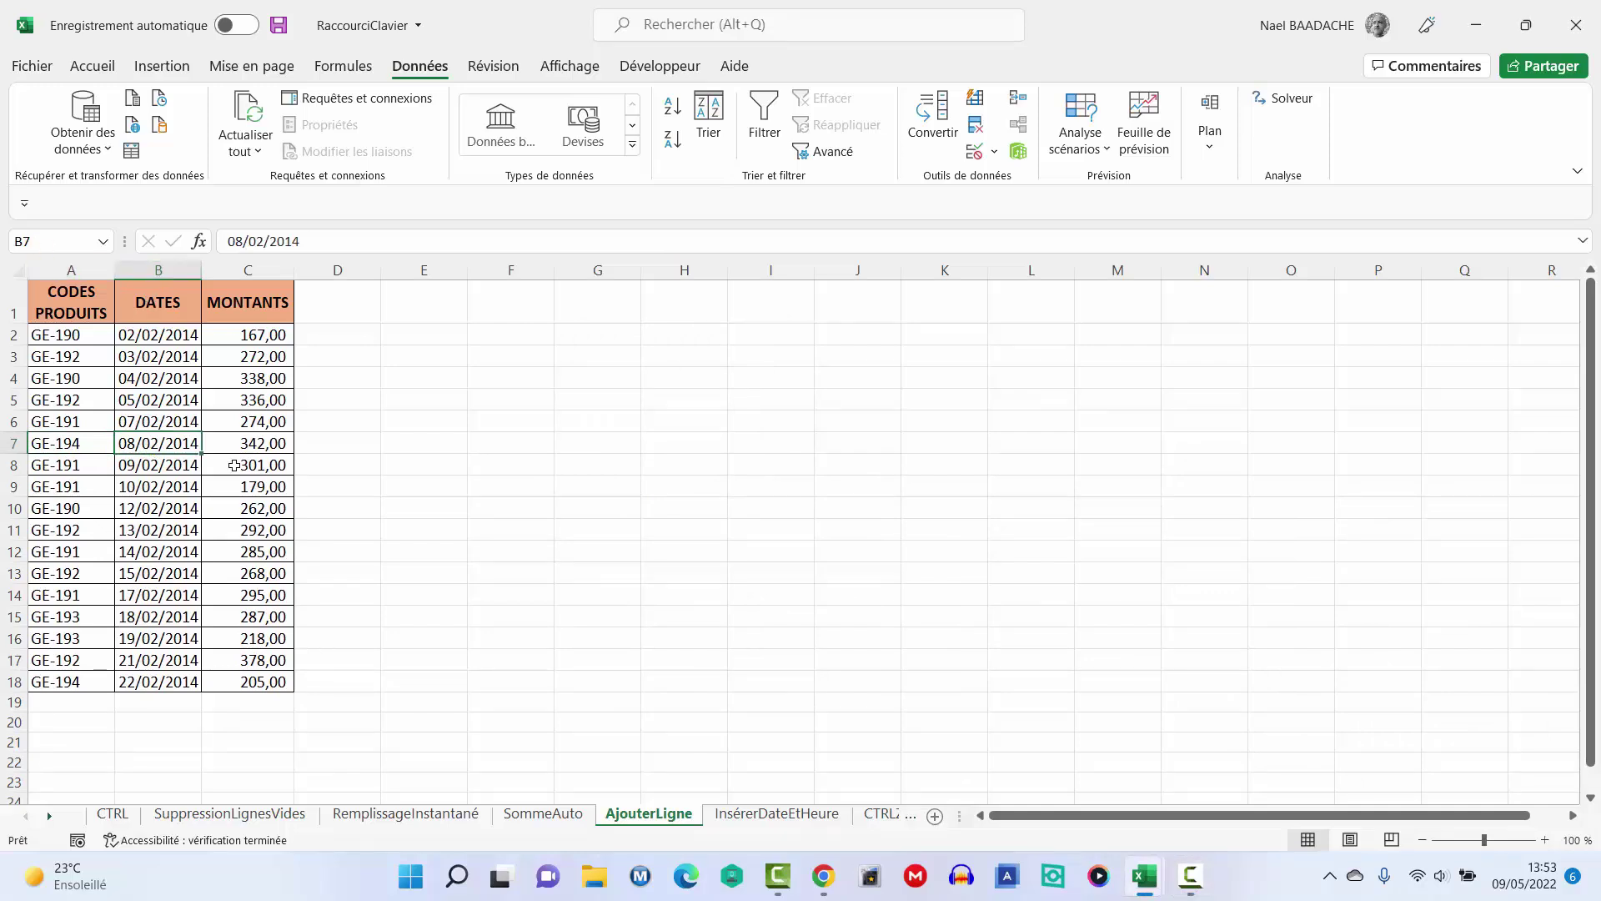
Step: Insert an empty whole column B before the DATES column
key("ctrl+plus")
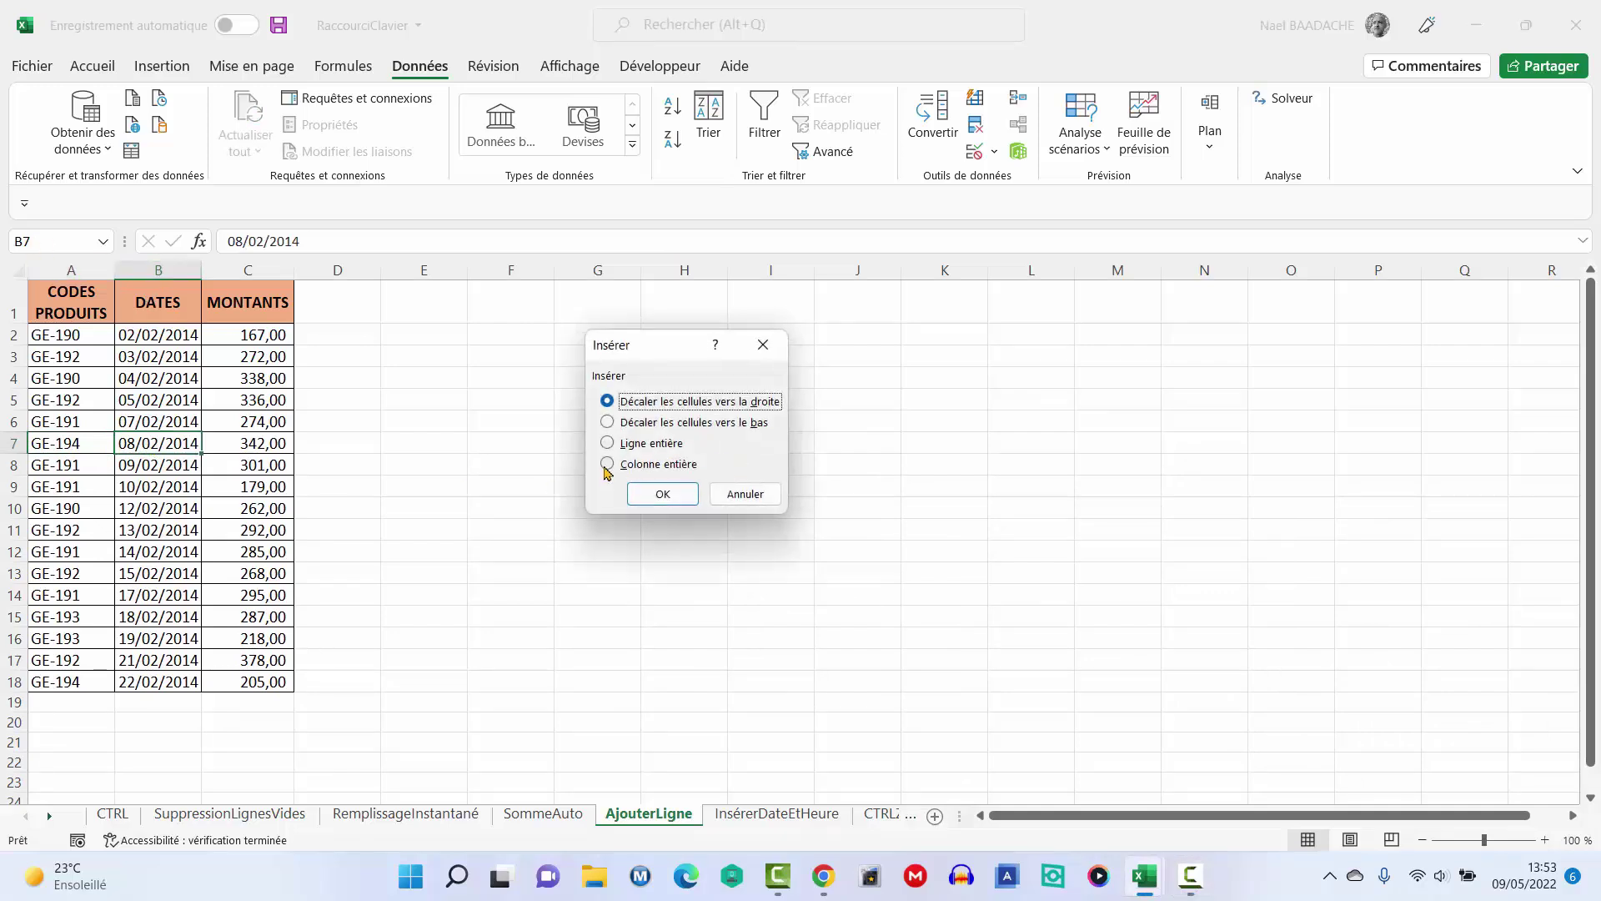
left_click(608, 464)
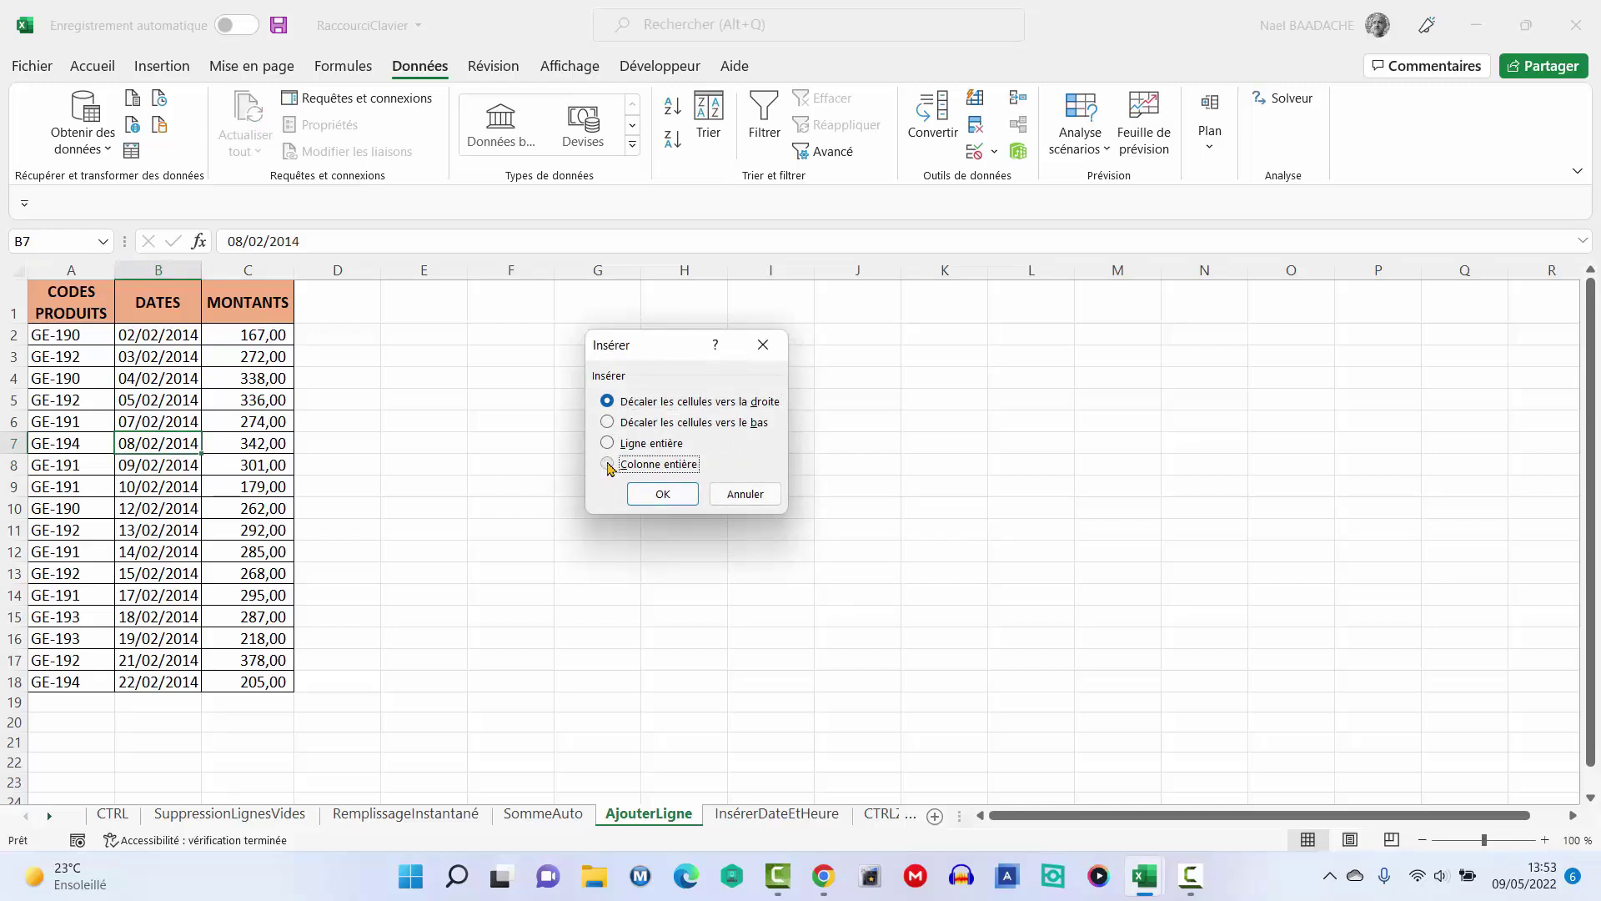
left_click(663, 494)
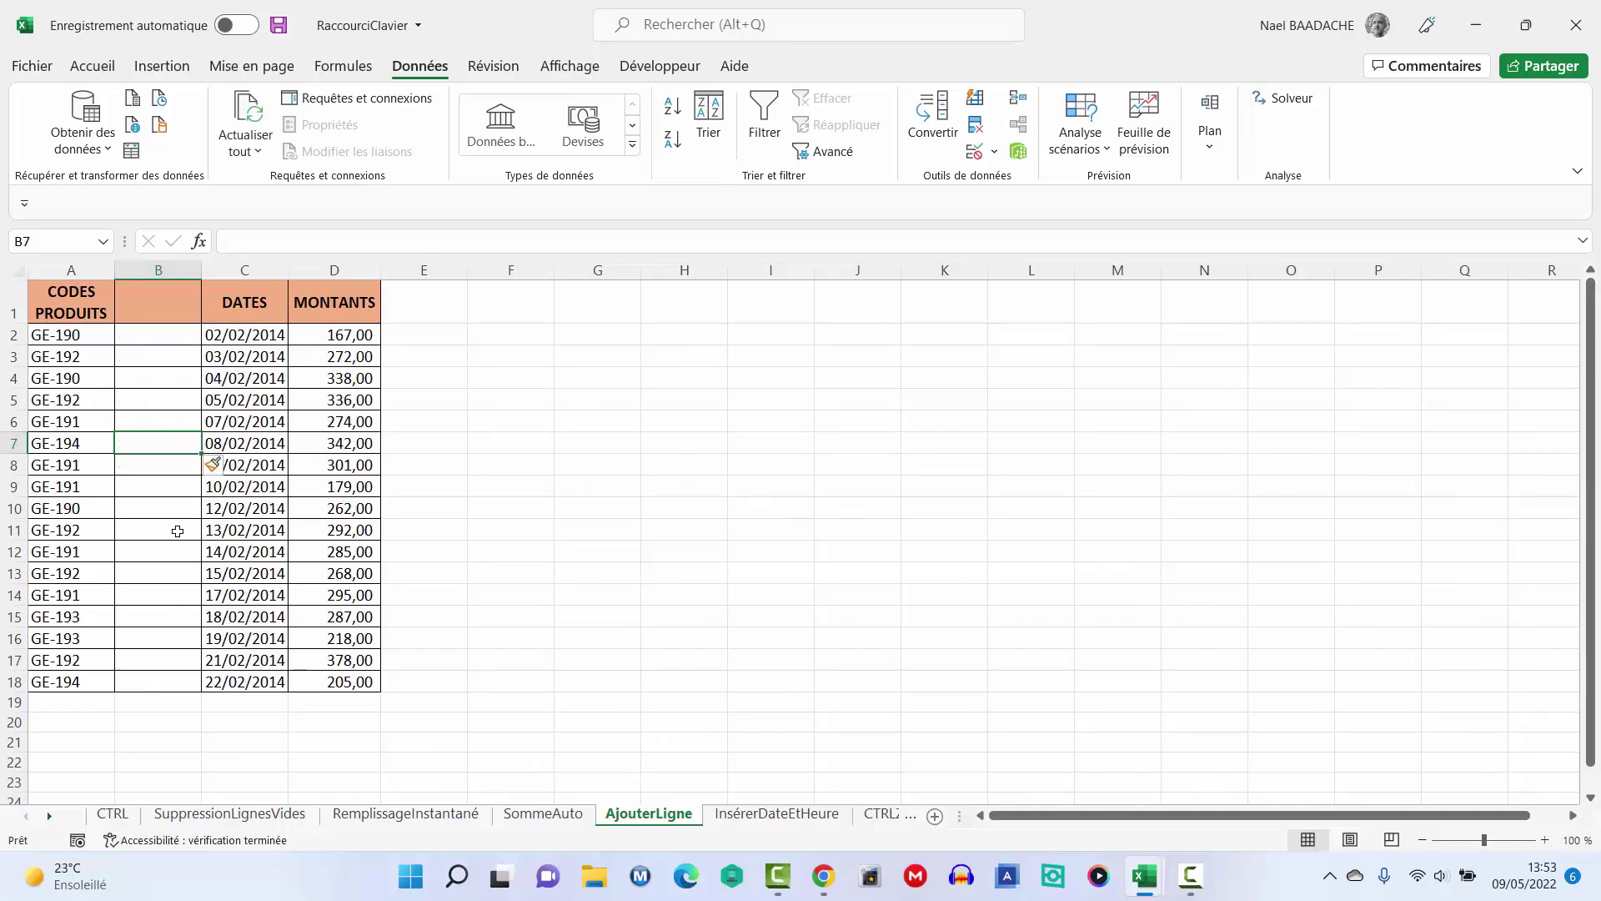
Step: Delete the empty column B again with Ctrl+- and Entire column
key("ctrl+minus")
left_click(632, 464)
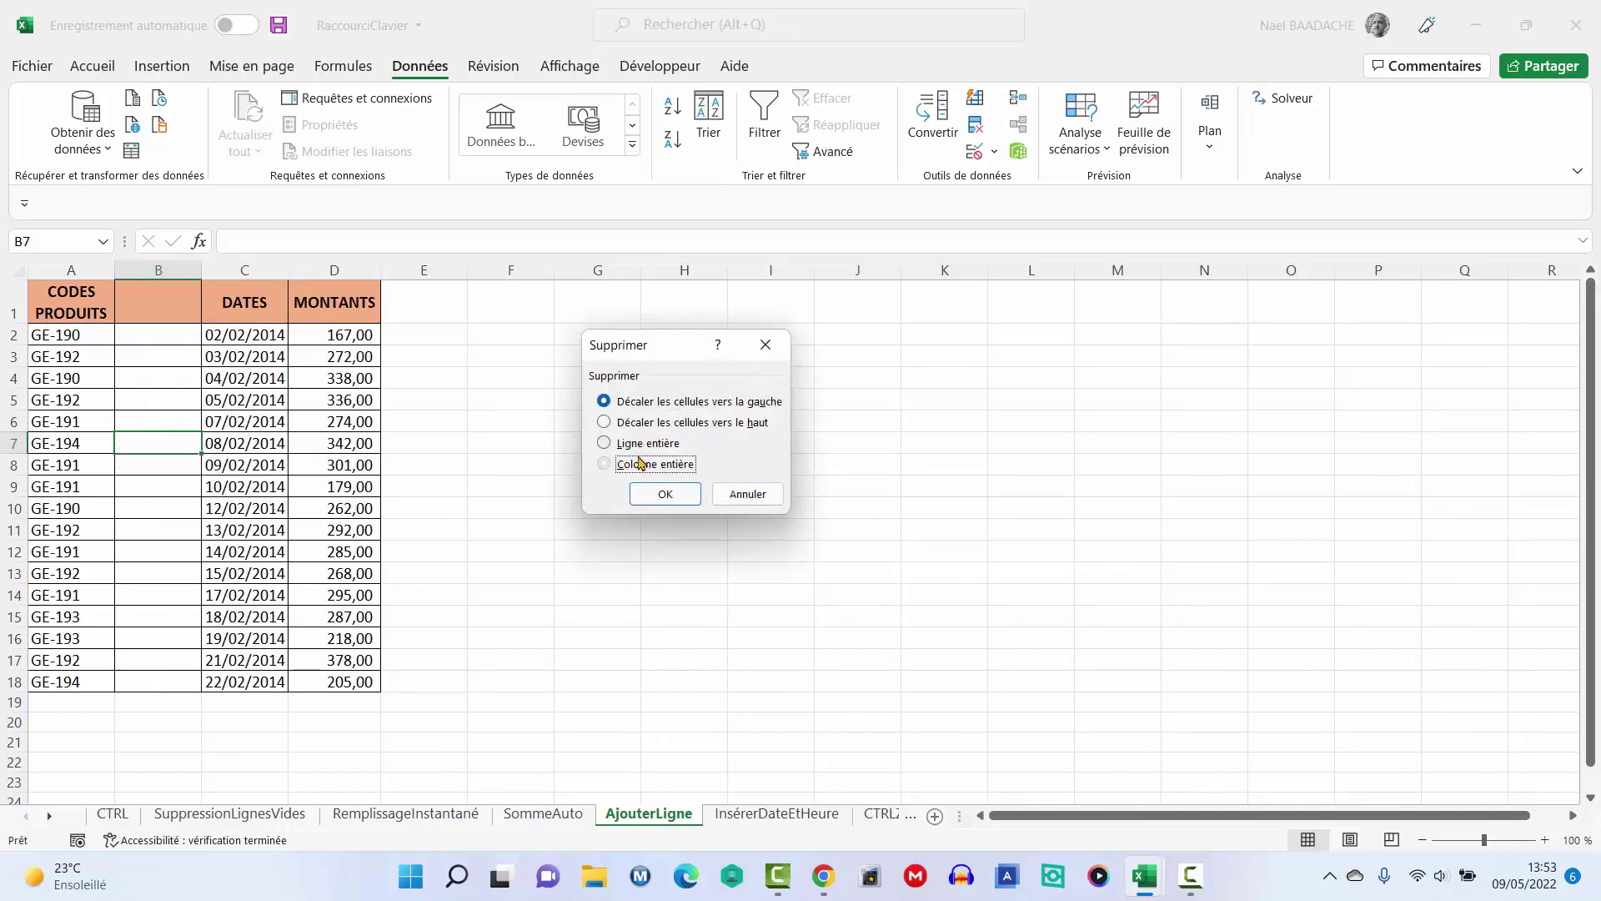
left_click(670, 495)
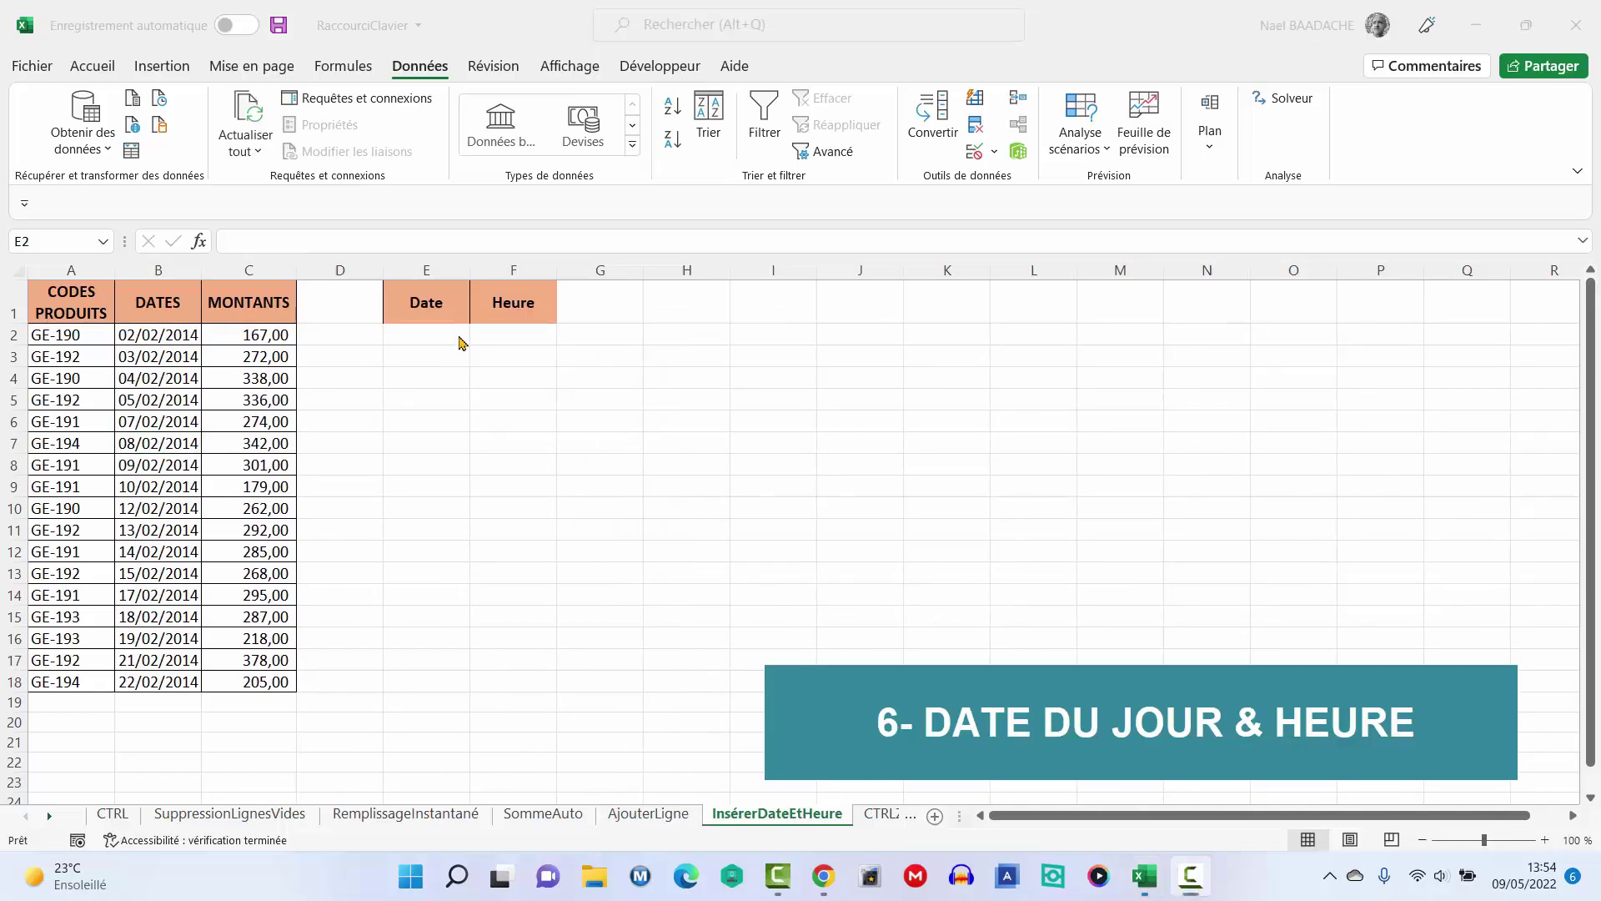
Step: Enter today's date 09/05/2022 in E2 under Date
left_click(459, 342)
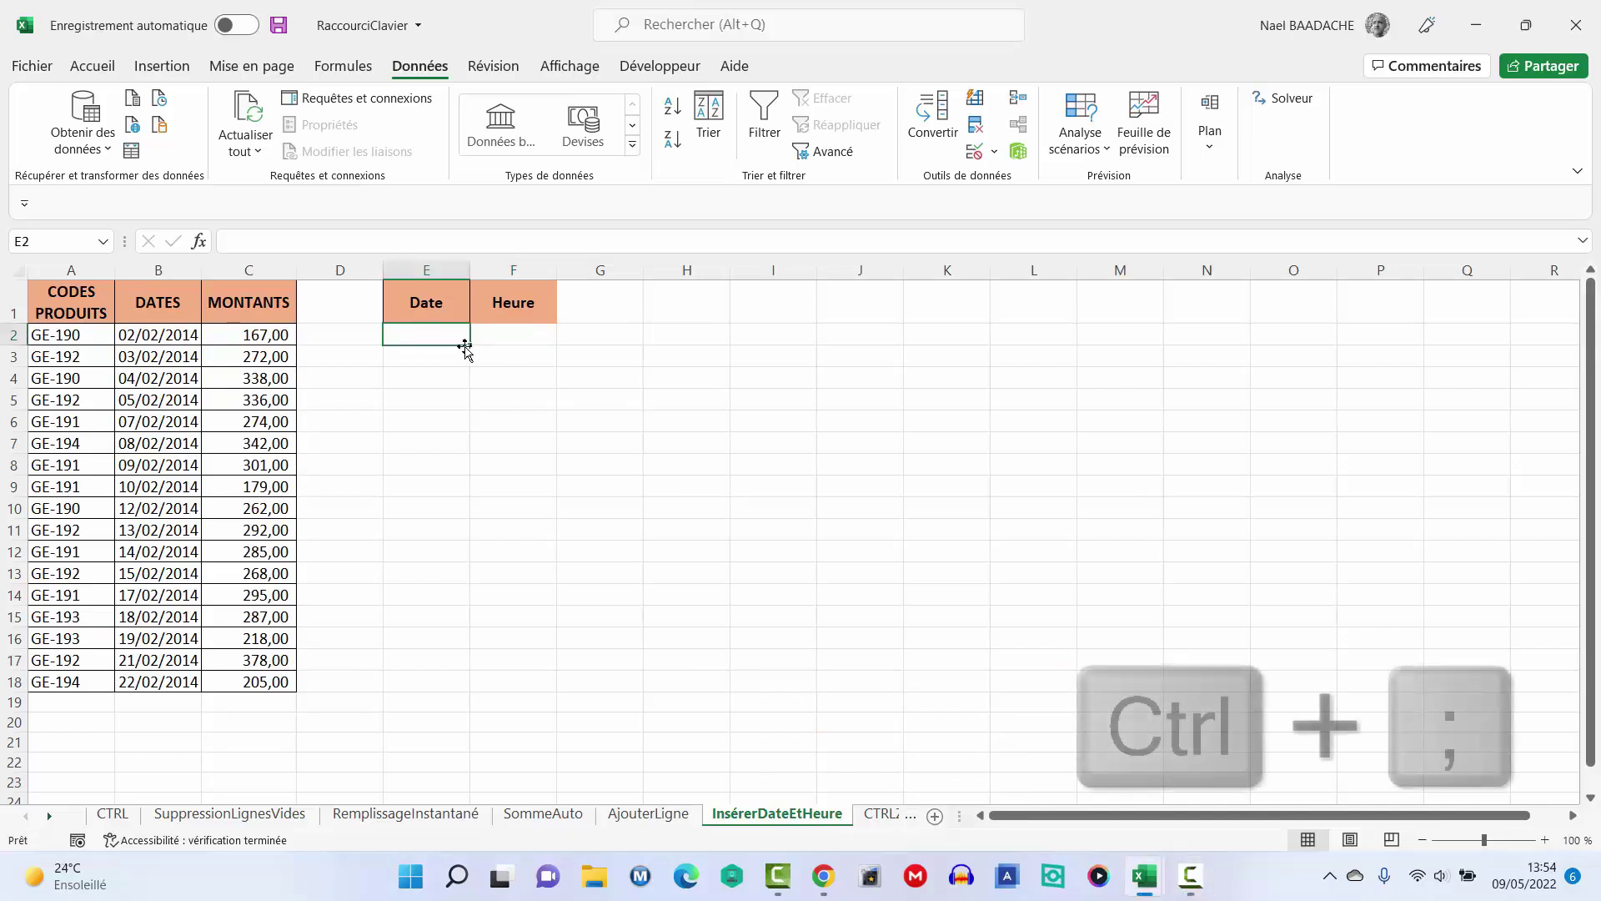
key("ctrl+semicolon")
key("Return")
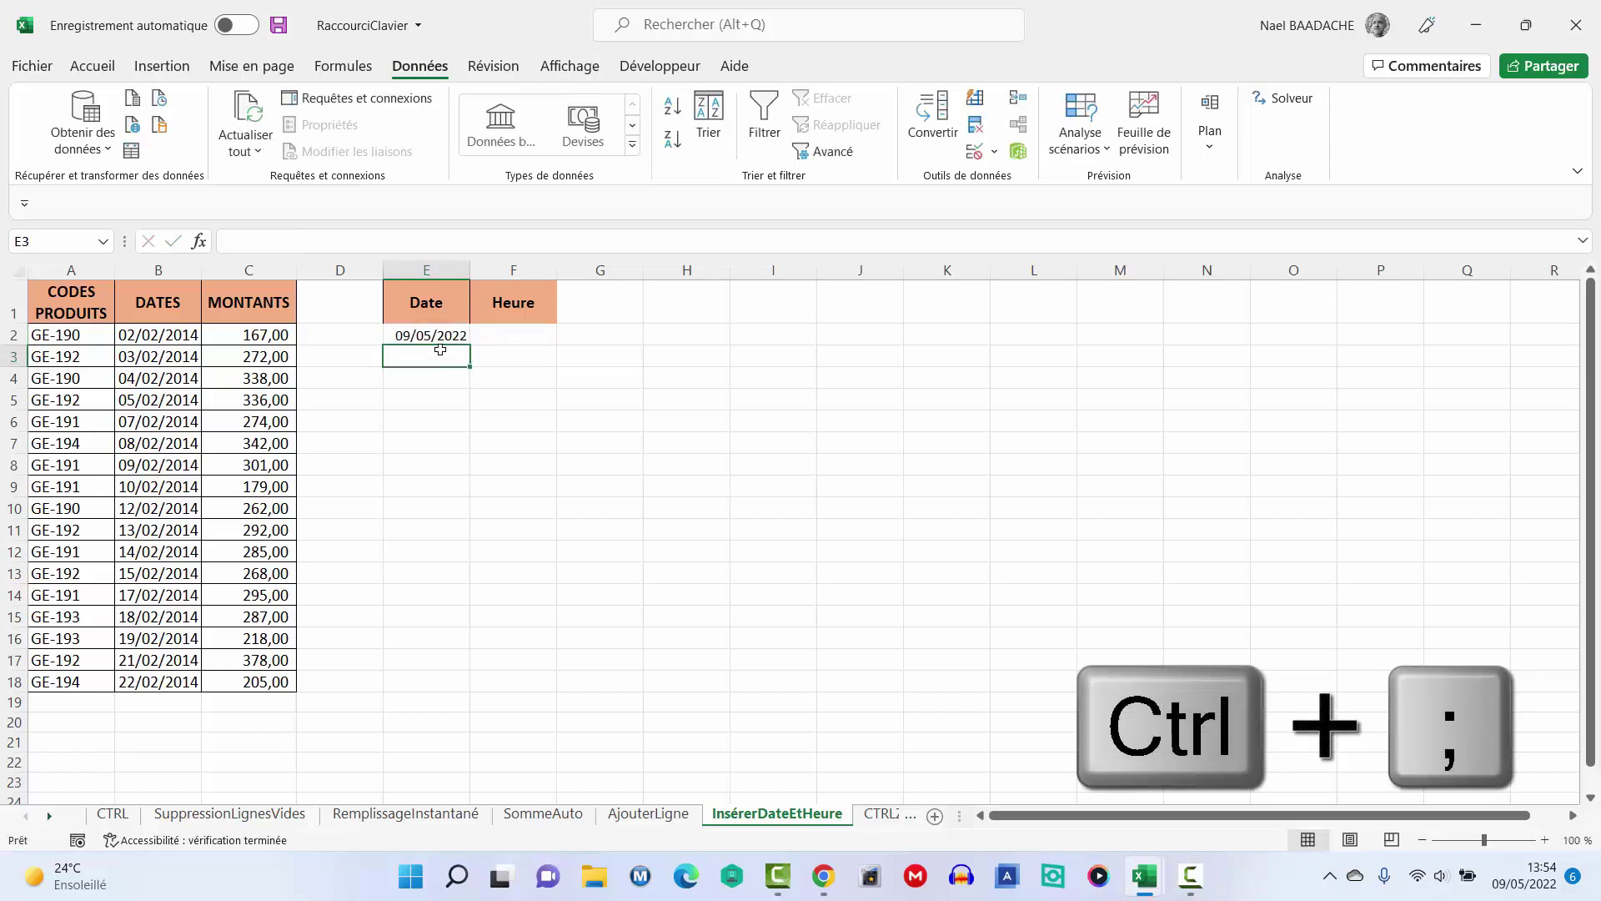
Step: Enter the current time 13:54 in F2 under Heure
left_click(523, 335)
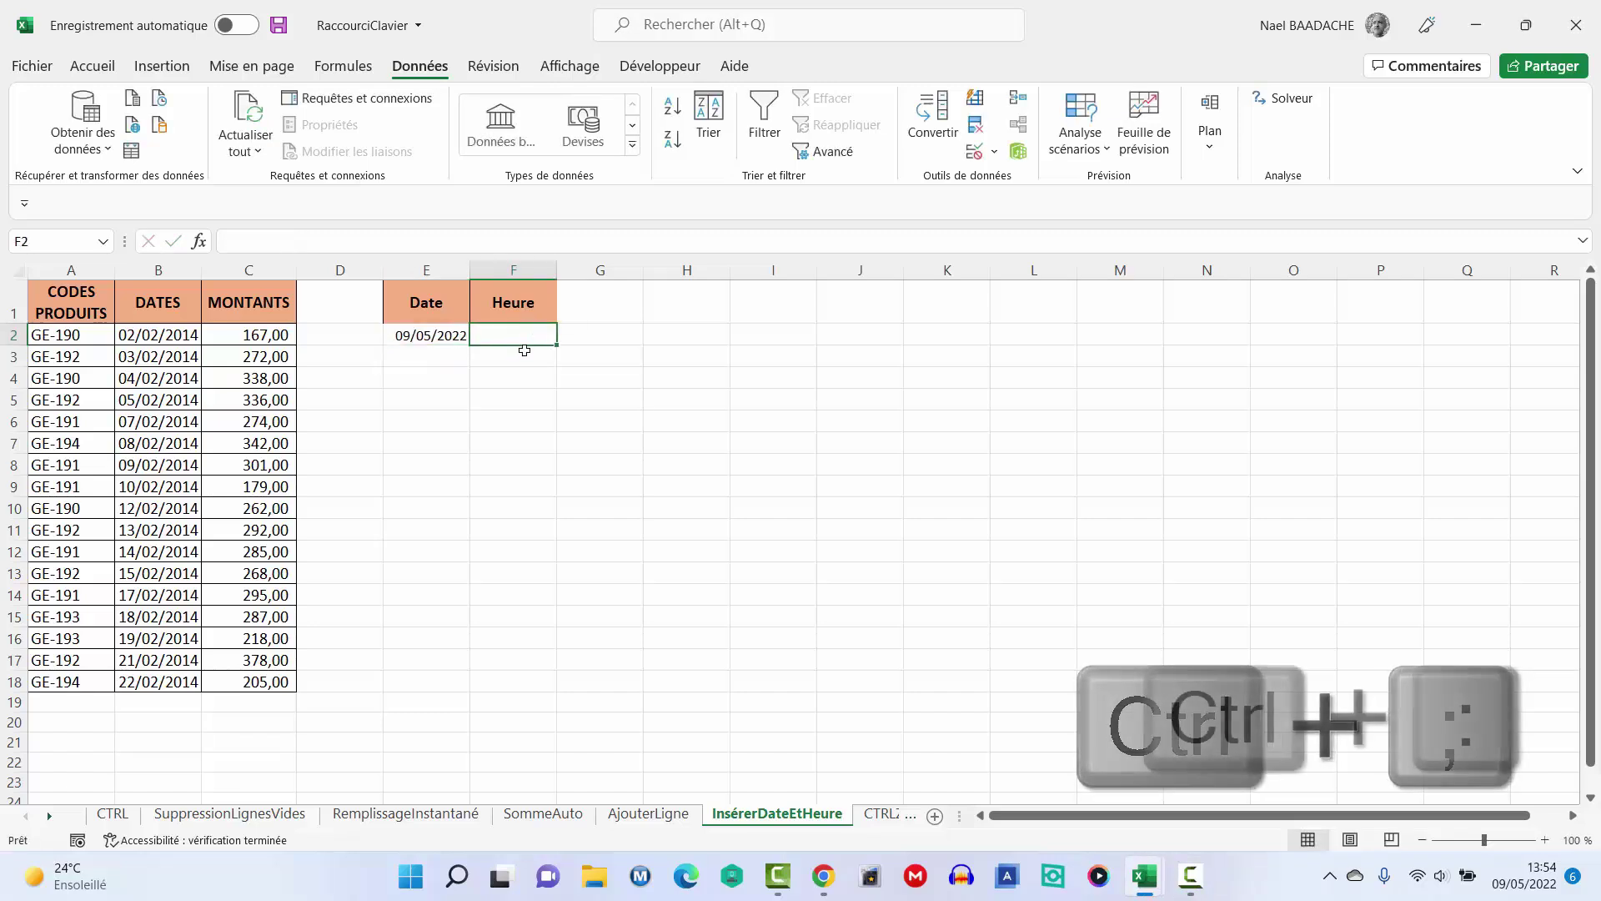
key("ctrl+colon")
key("Return")
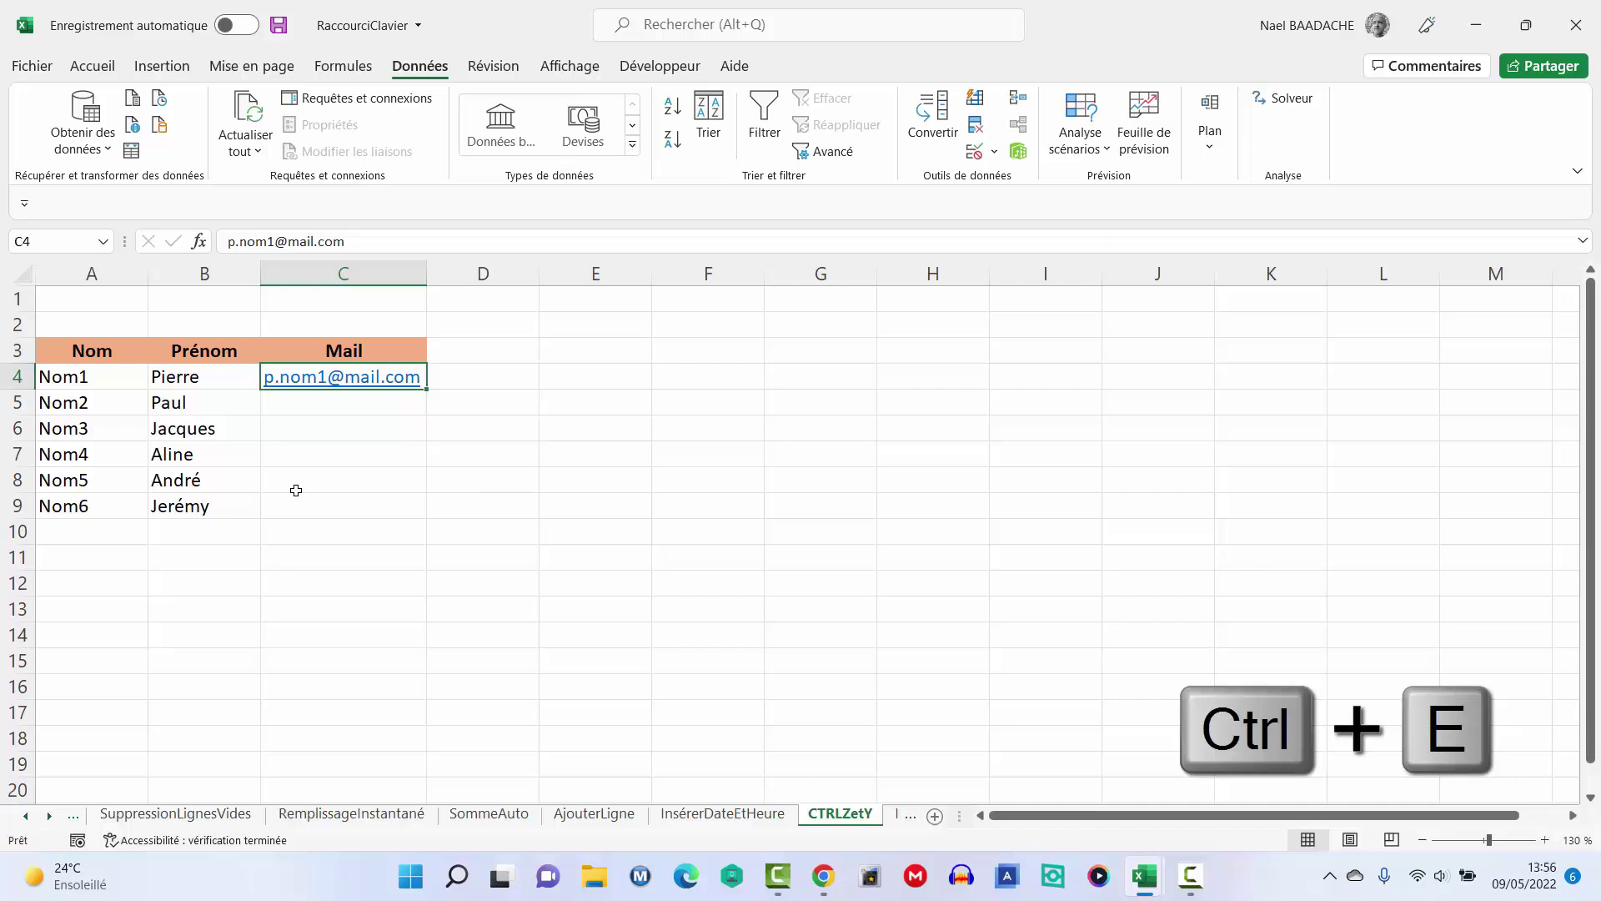
Step: Flash-fill the email addresses in C5:C9, undo it with Ctrl+Z, then redo with Ctrl+Y
key("ctrl+e")
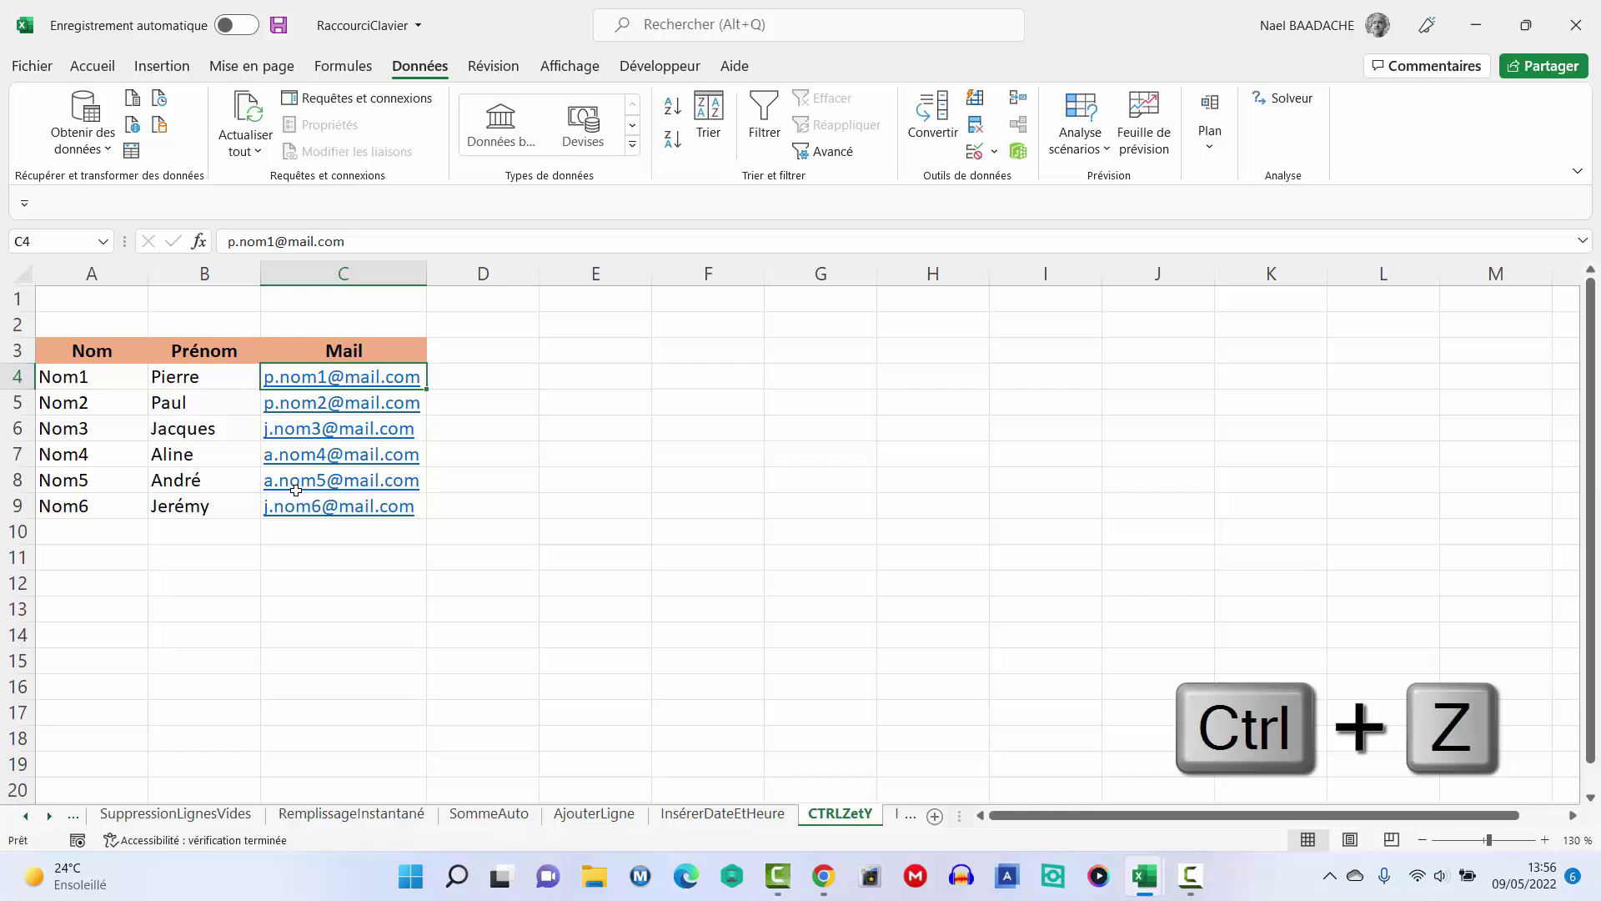
key("ctrl+z")
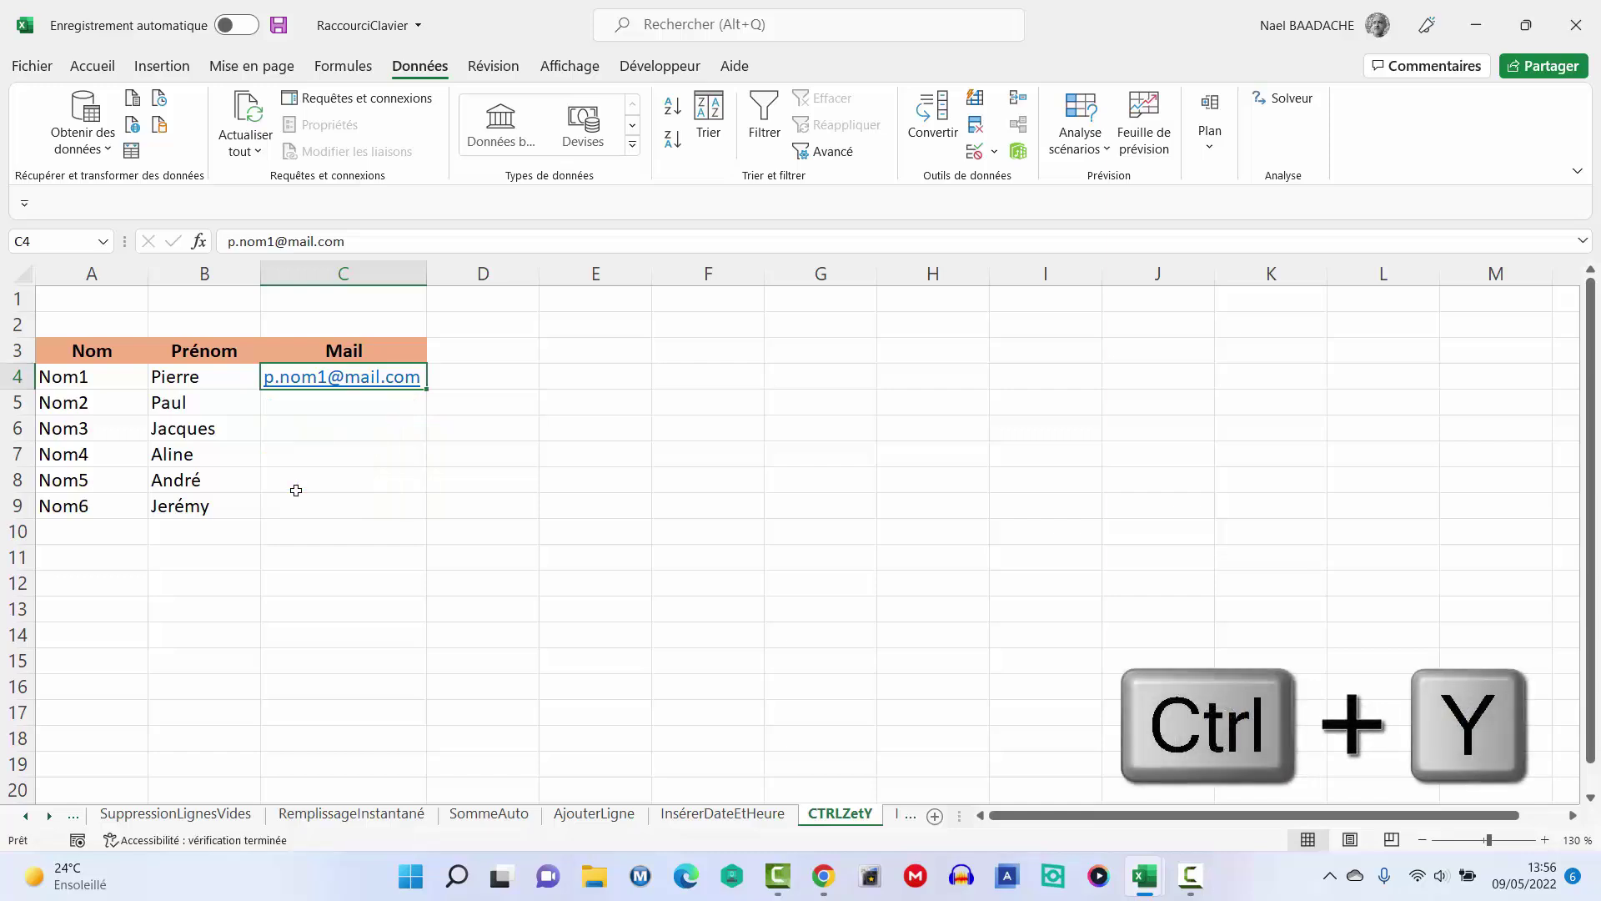
key("ctrl+y")
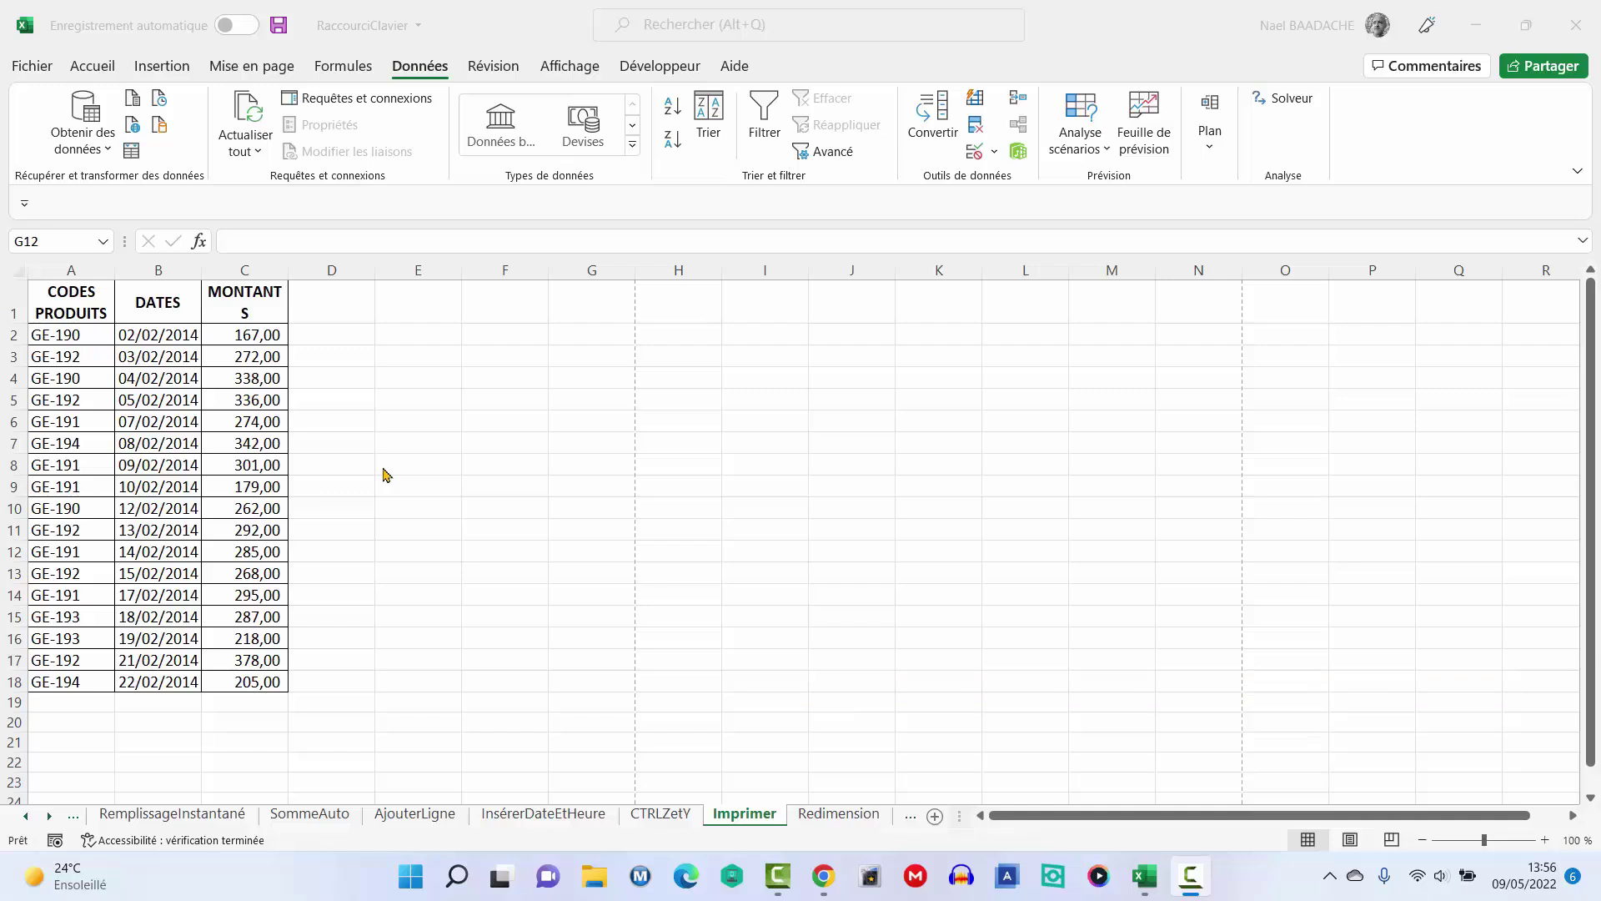
Step: Show the A4 print preview of the Imprimer sheet's table, then return to the grid
key("ctrl+p")
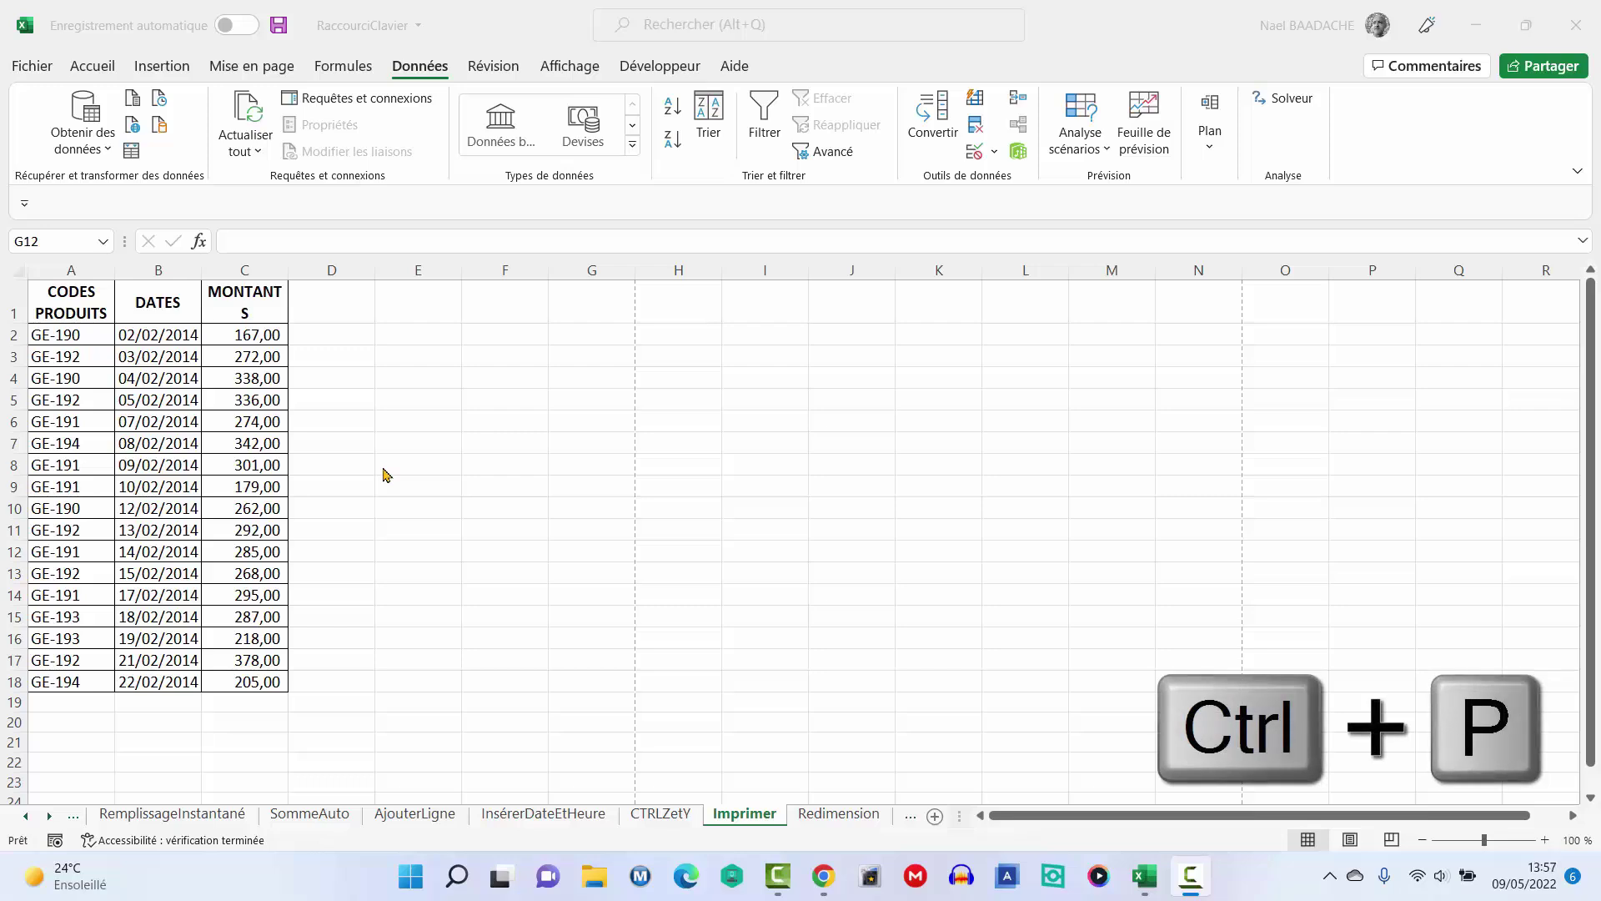
left_click(384, 470)
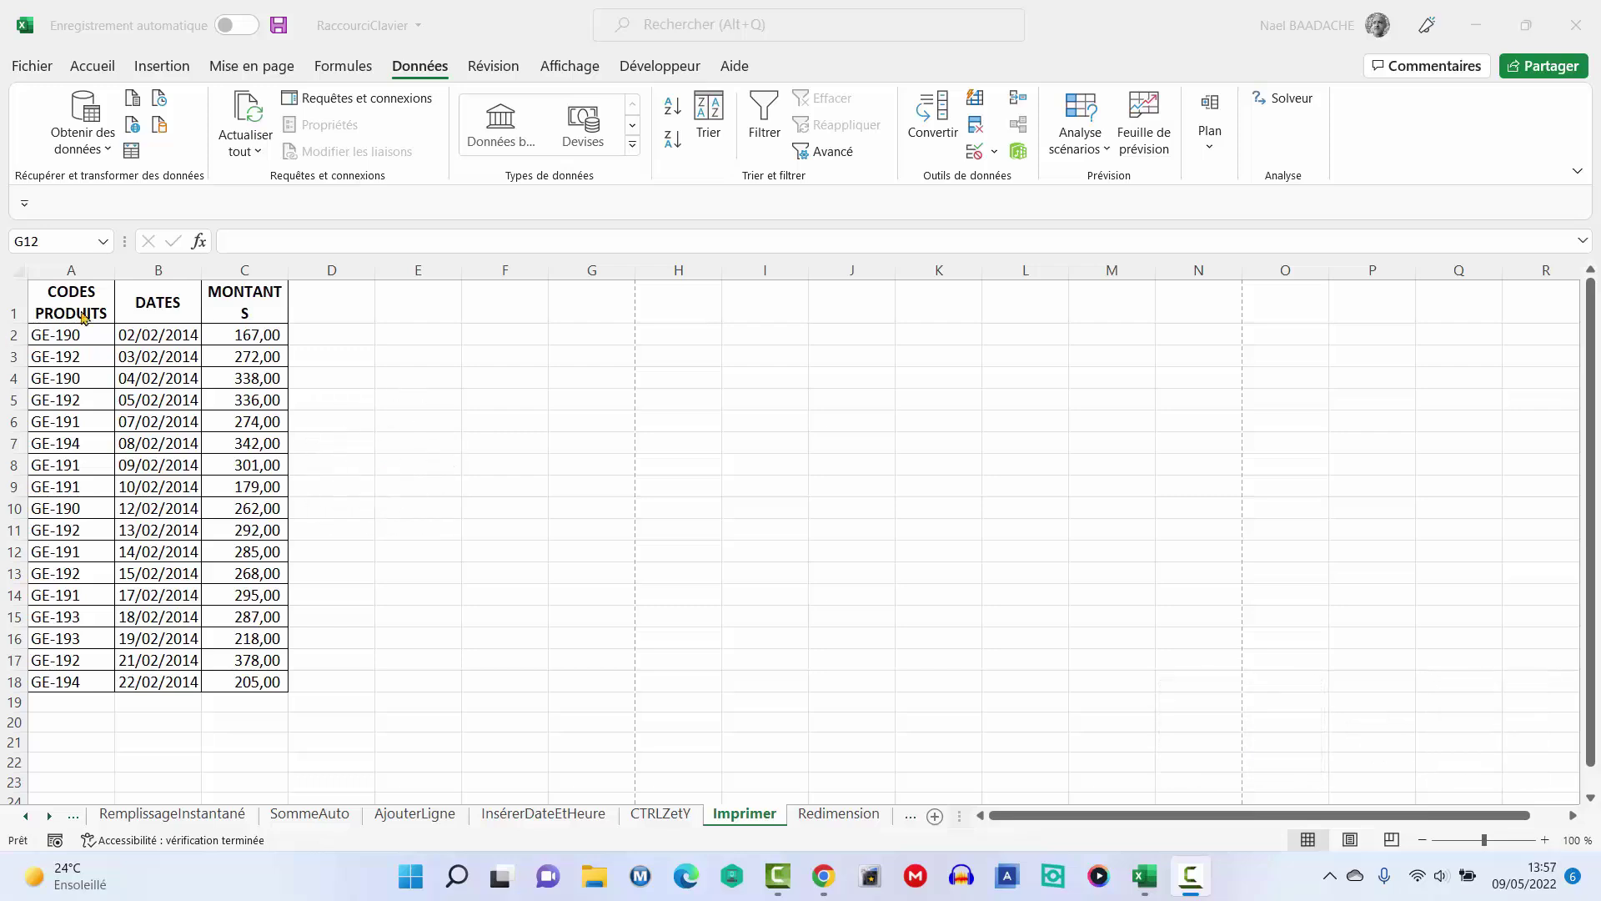
key("ctrl+p")
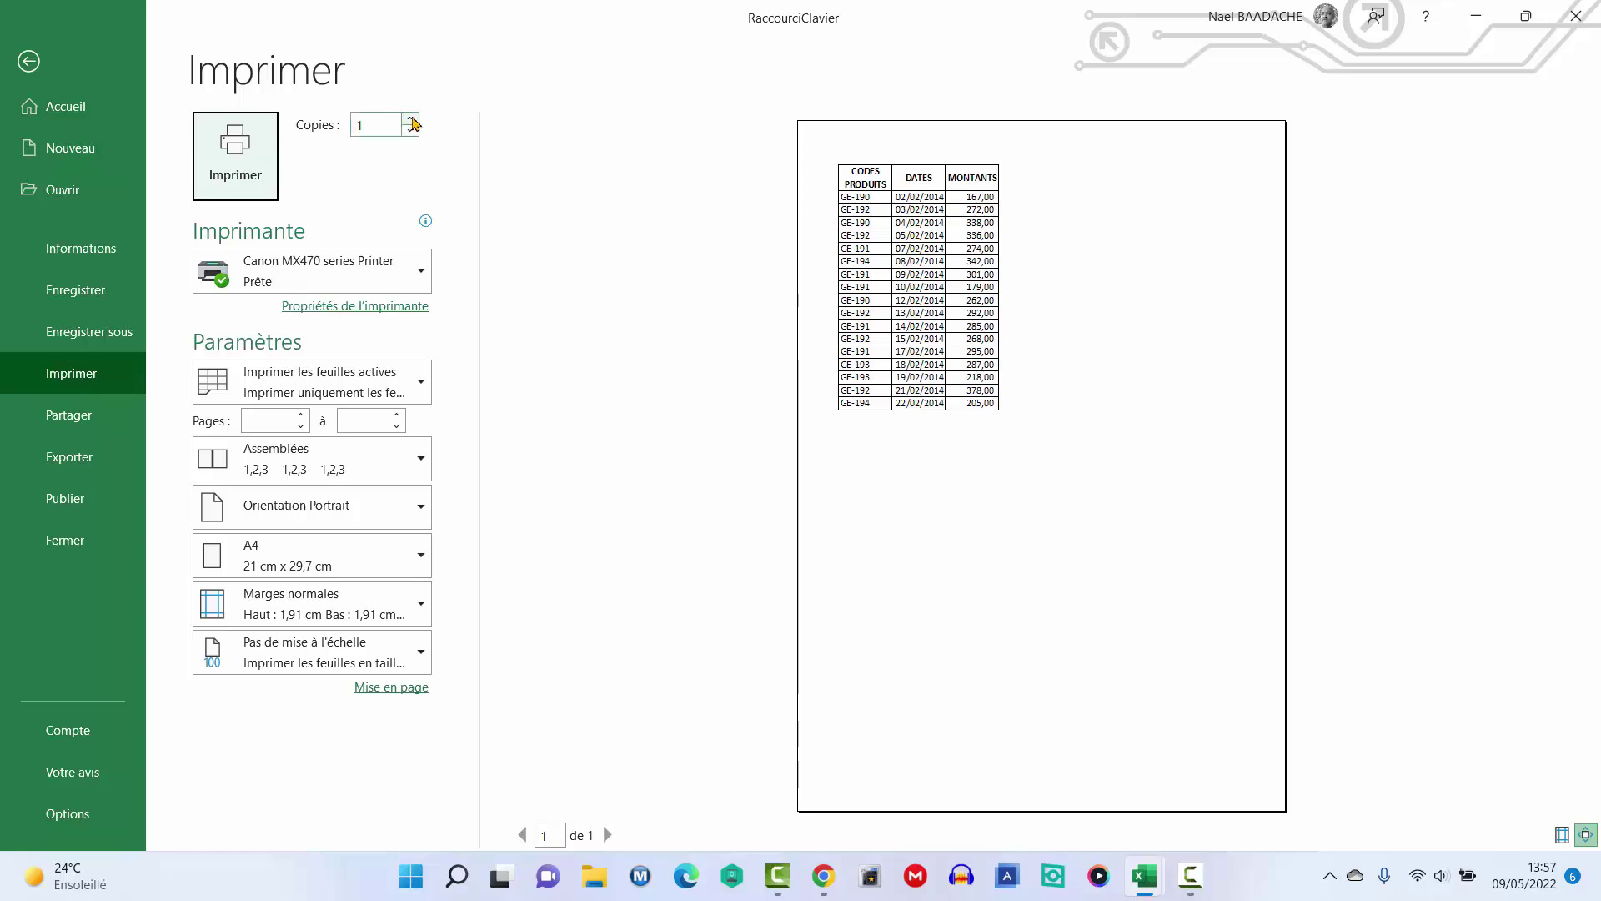
key("Escape")
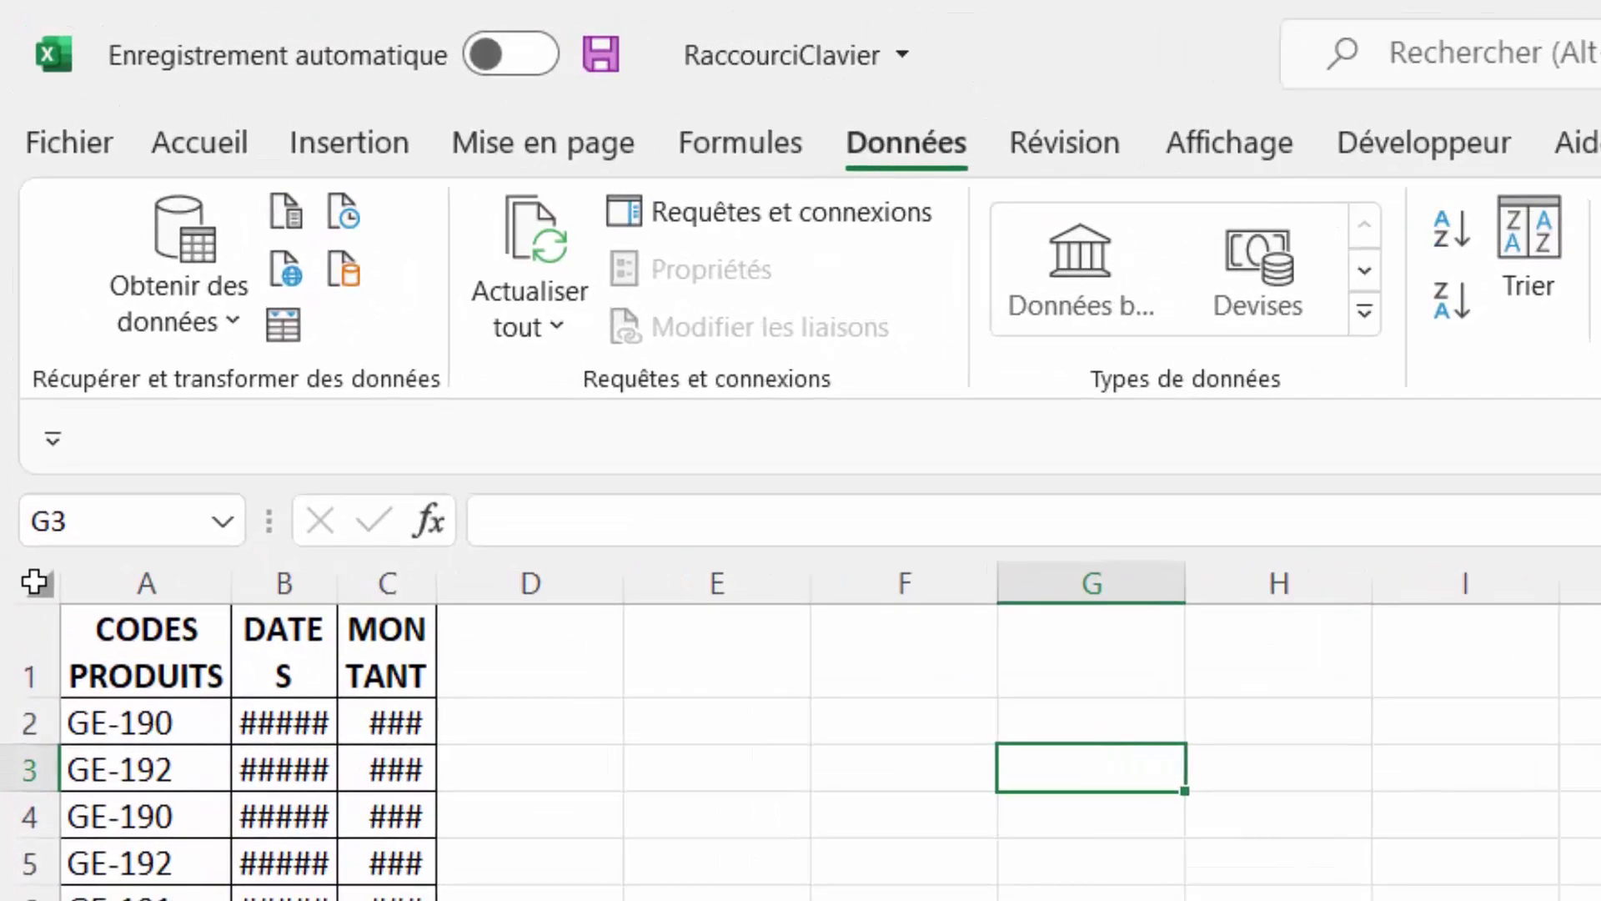
Step: AutoFit every column width and row height on the Redimension sheet
left_click(23, 351)
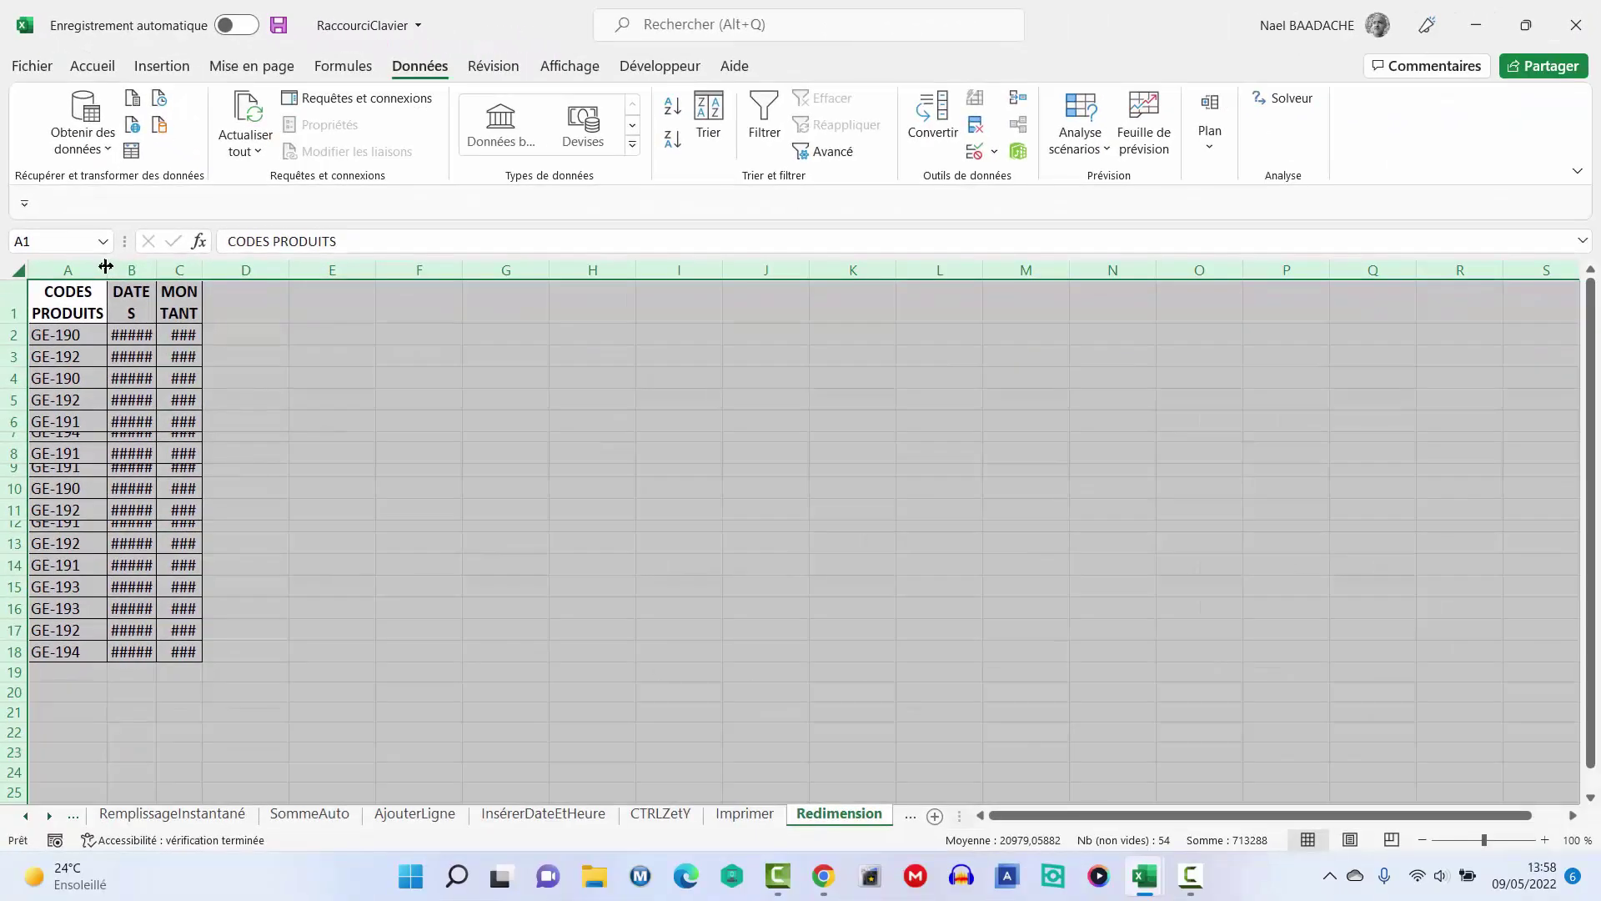
double_click(106, 266)
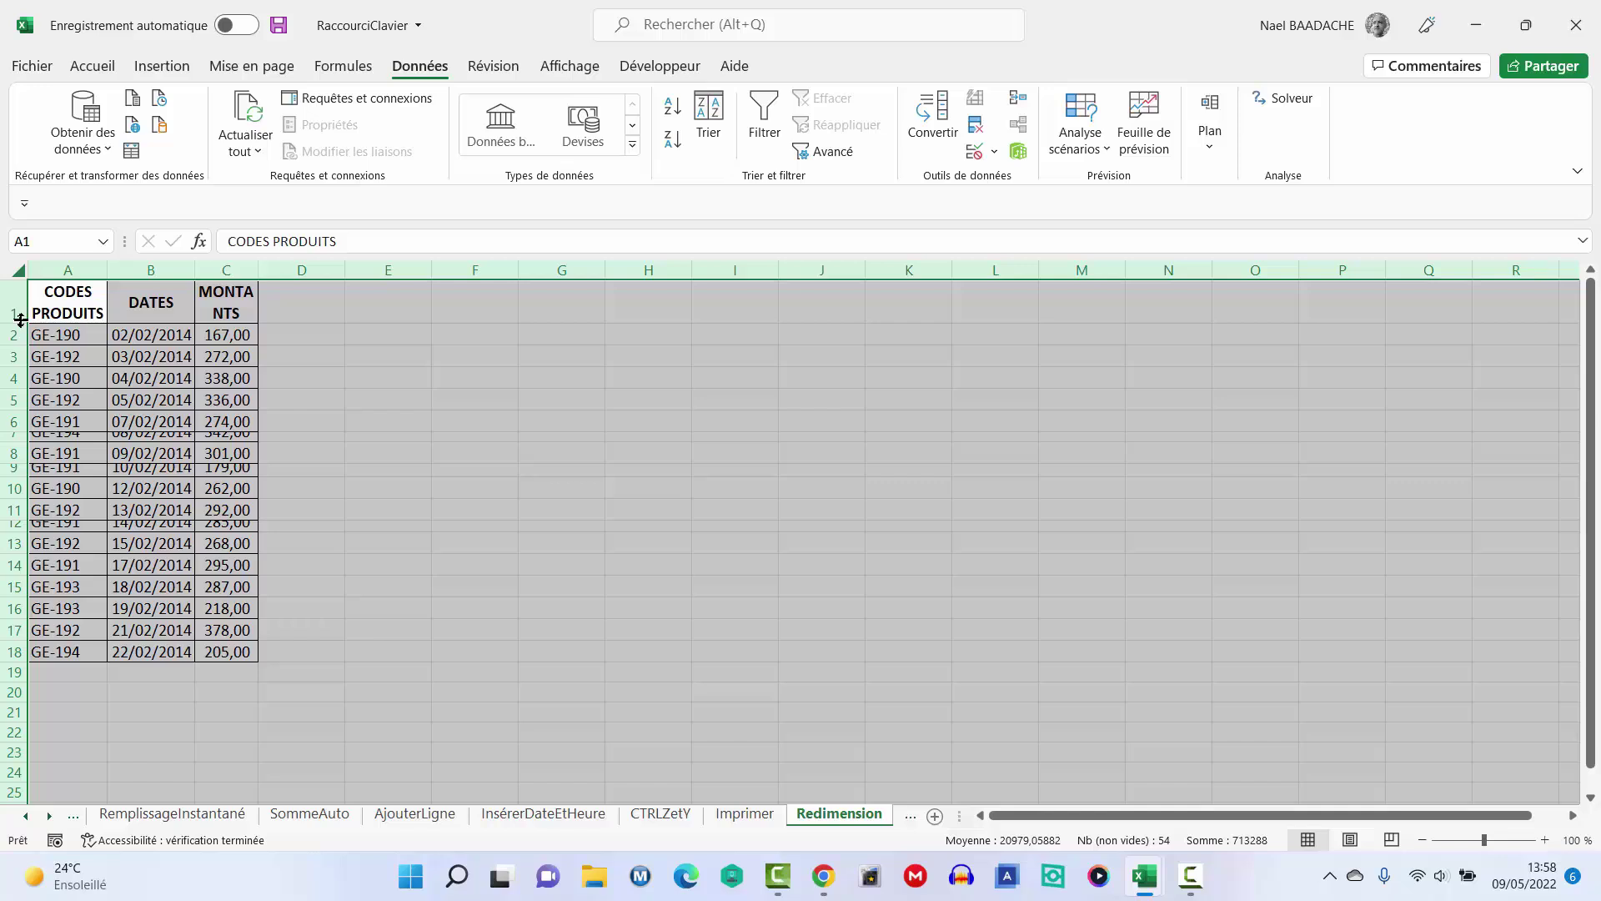
double_click(20, 319)
left_click(77, 360)
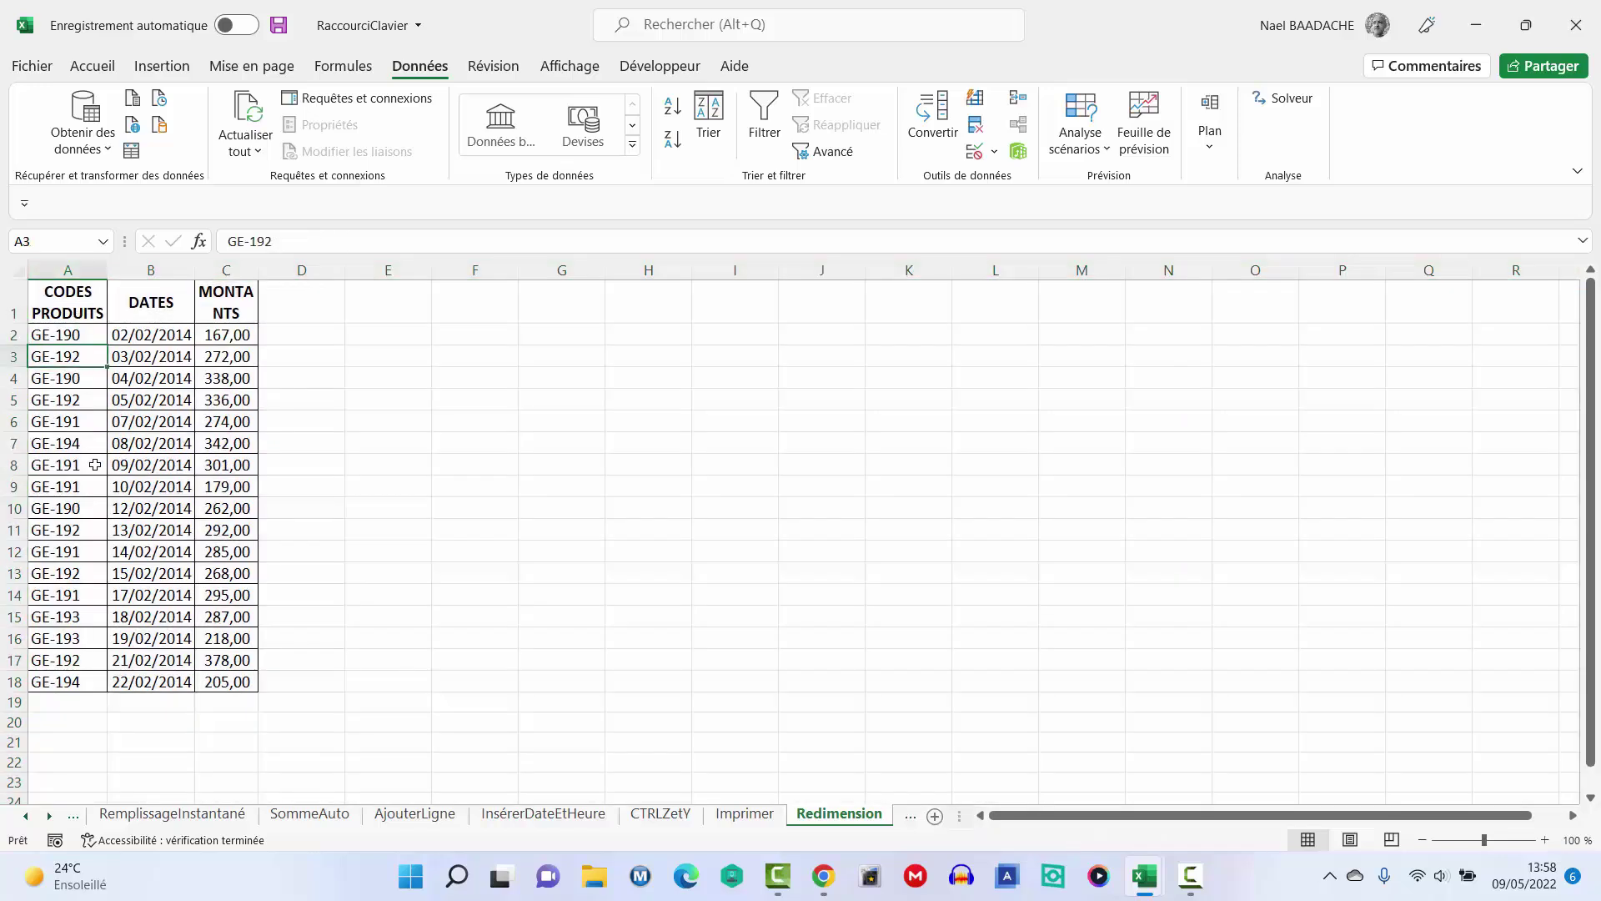
left_click_drag(95, 464, 83, 486)
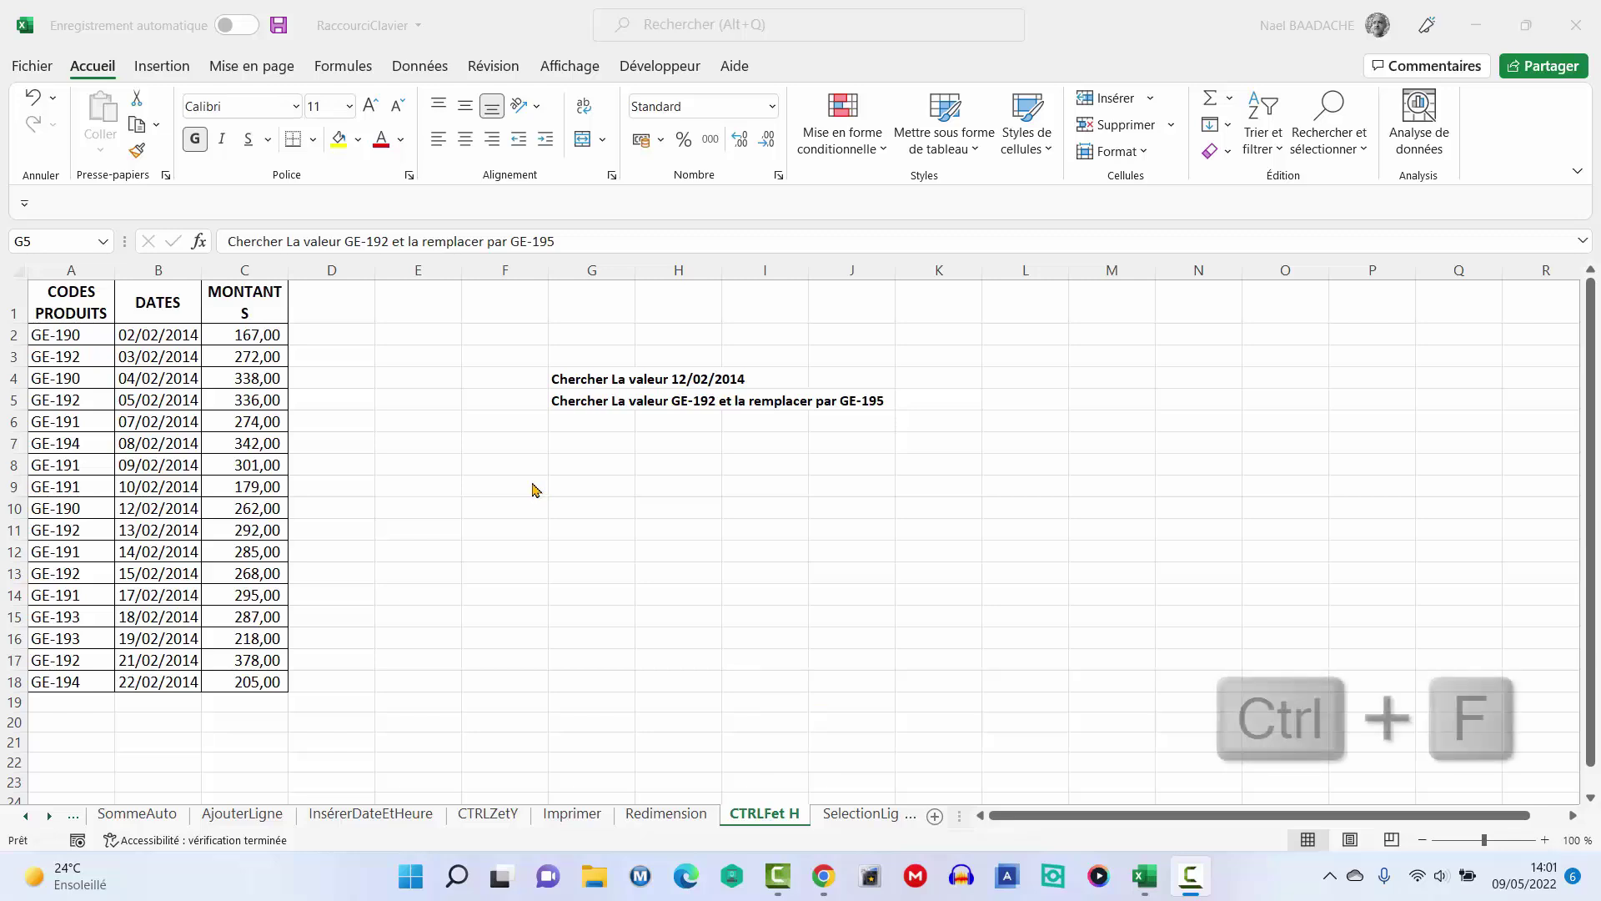
Step: Find the cell containing the date 12/02/2014
key("ctrl+f")
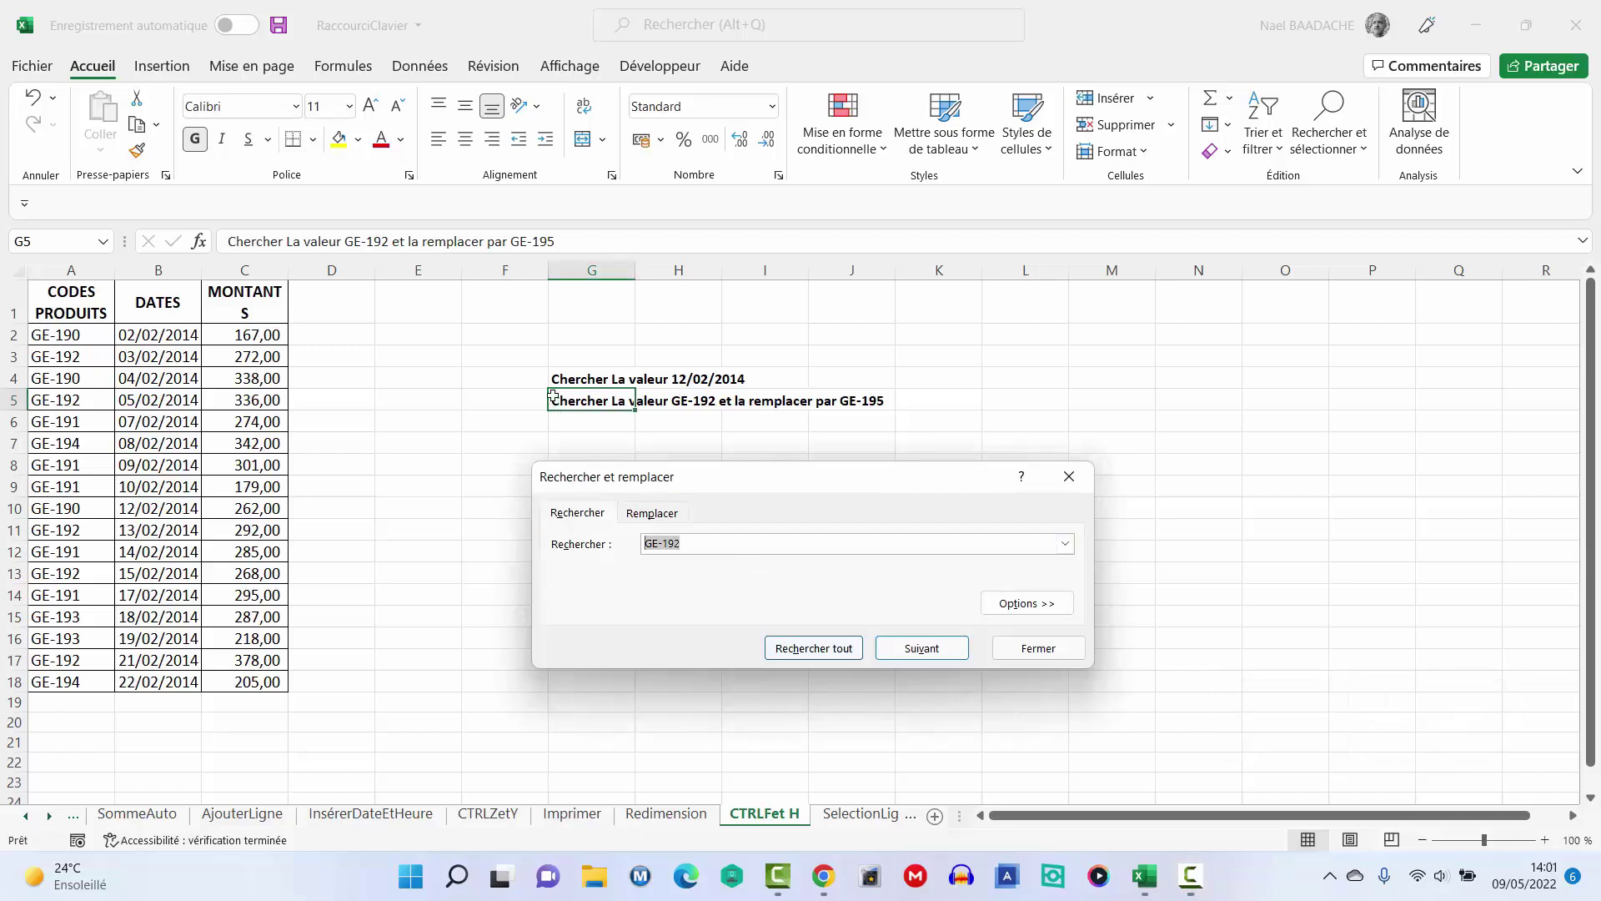
type("12/0")
type("2/201")
type("4")
key("Return")
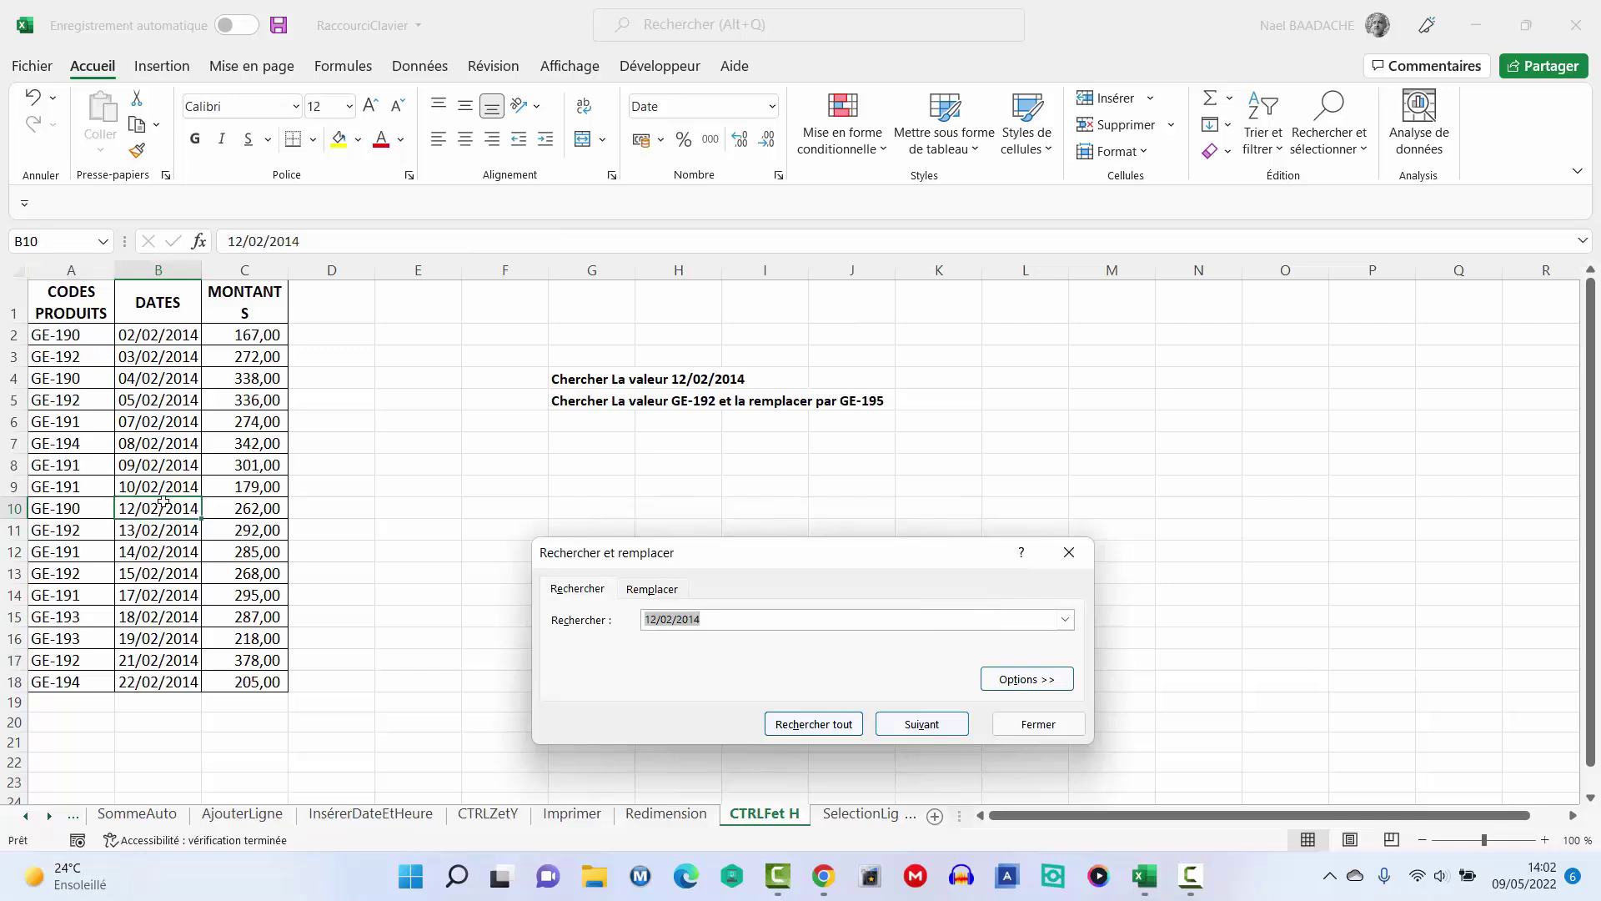
left_click(1064, 734)
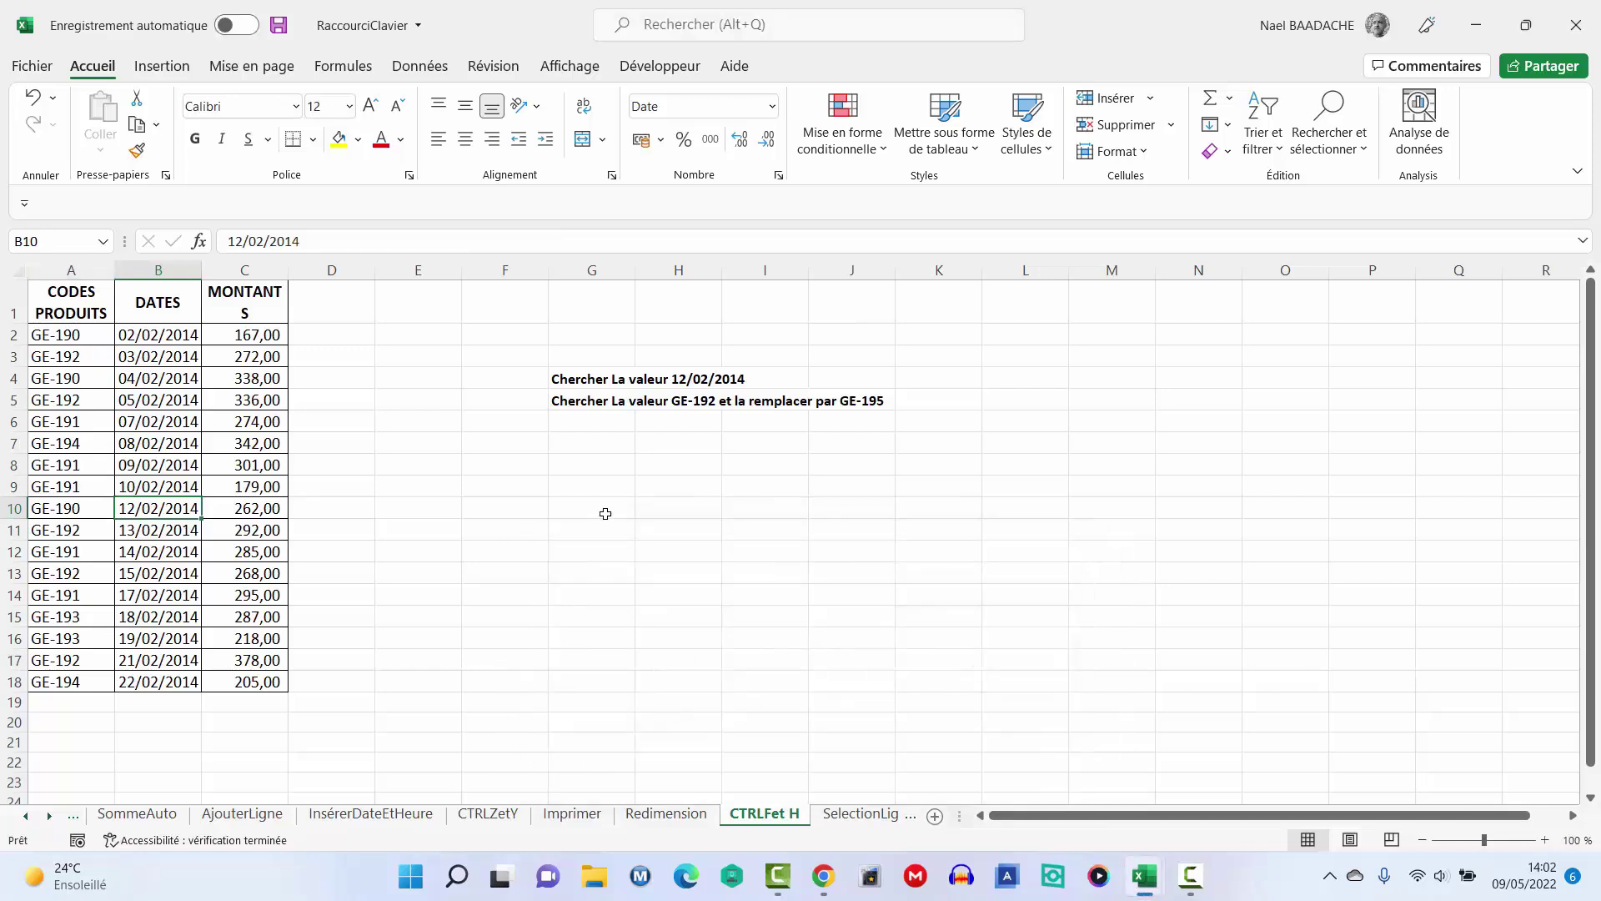
Step: Replace all six GE-192 codes on the sheet with GE-195
left_click(596, 444)
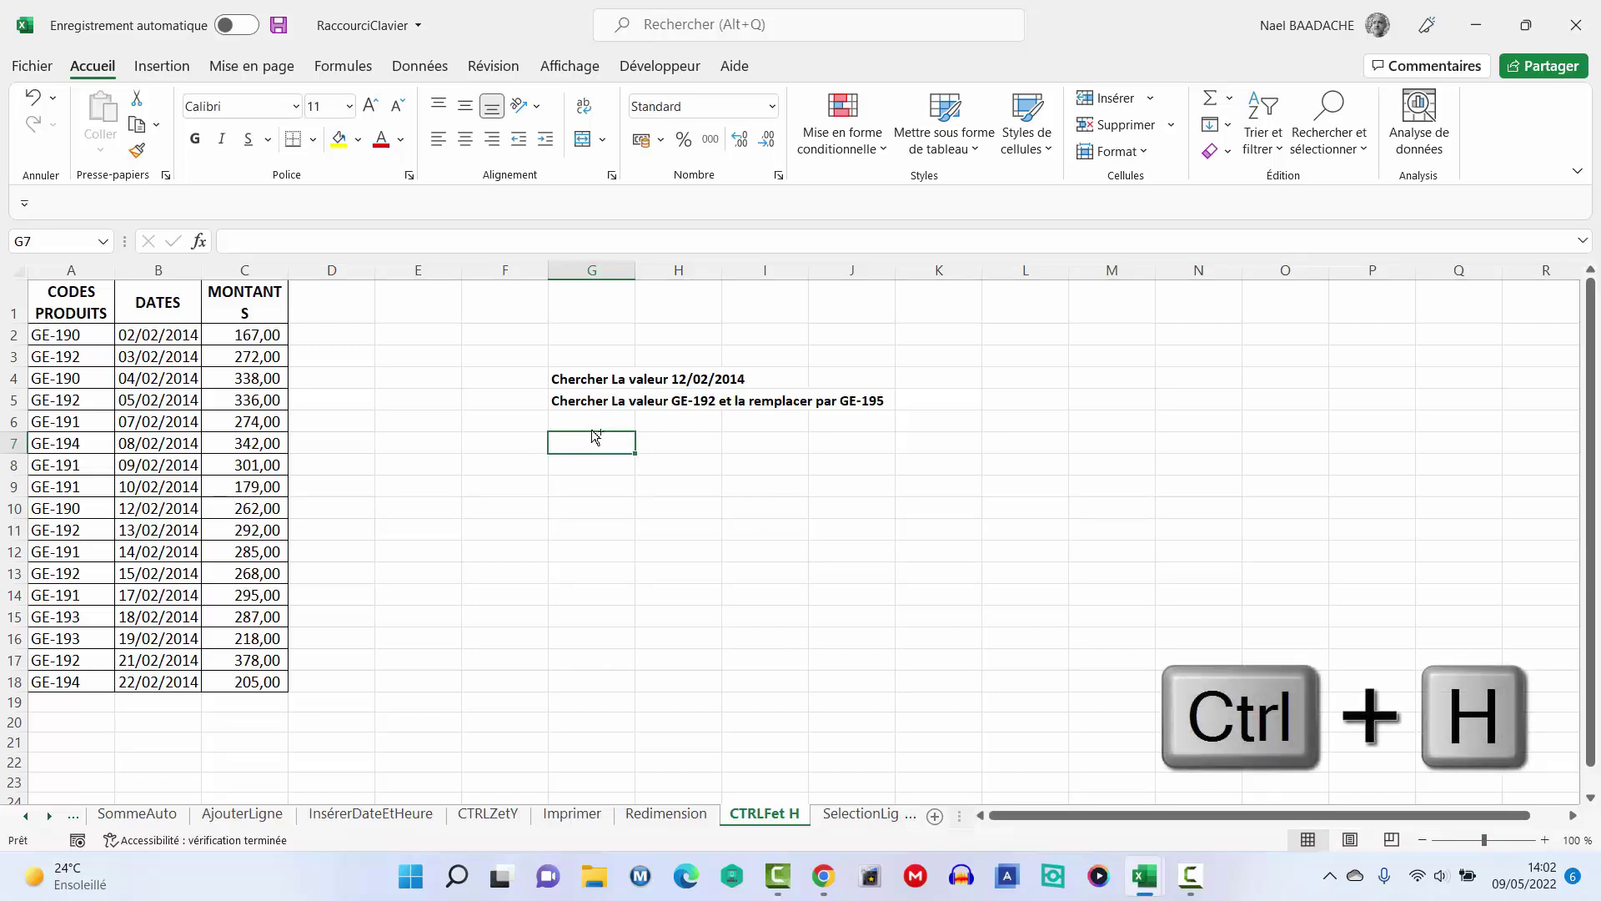
key("ctrl+h")
left_click_drag(764, 577, 778, 452)
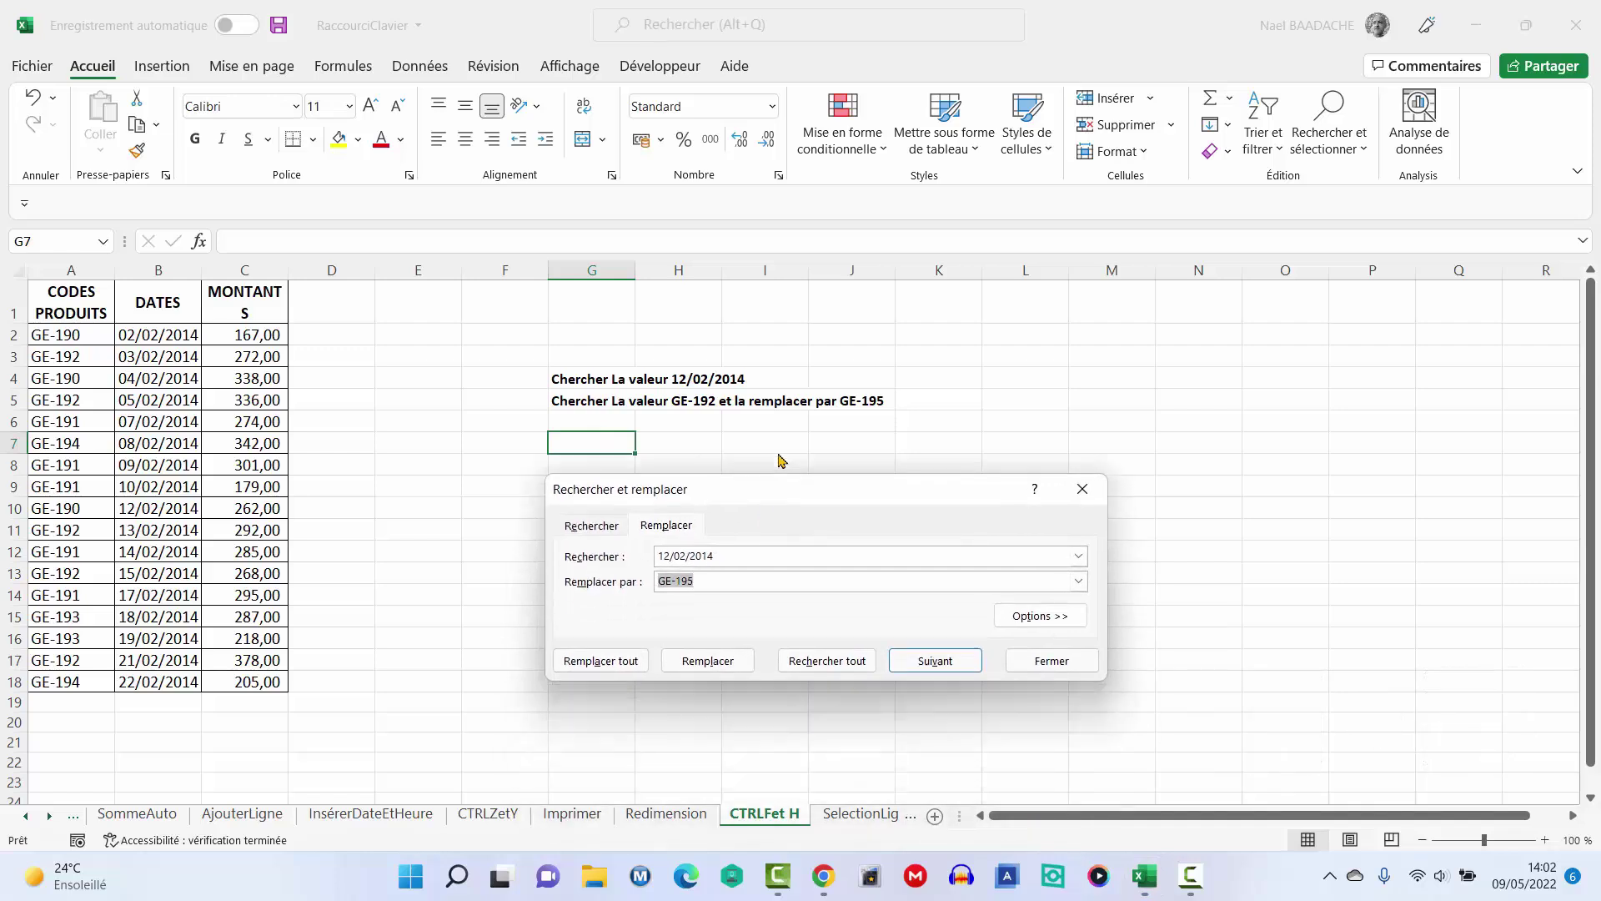
left_click_drag(715, 521, 627, 523)
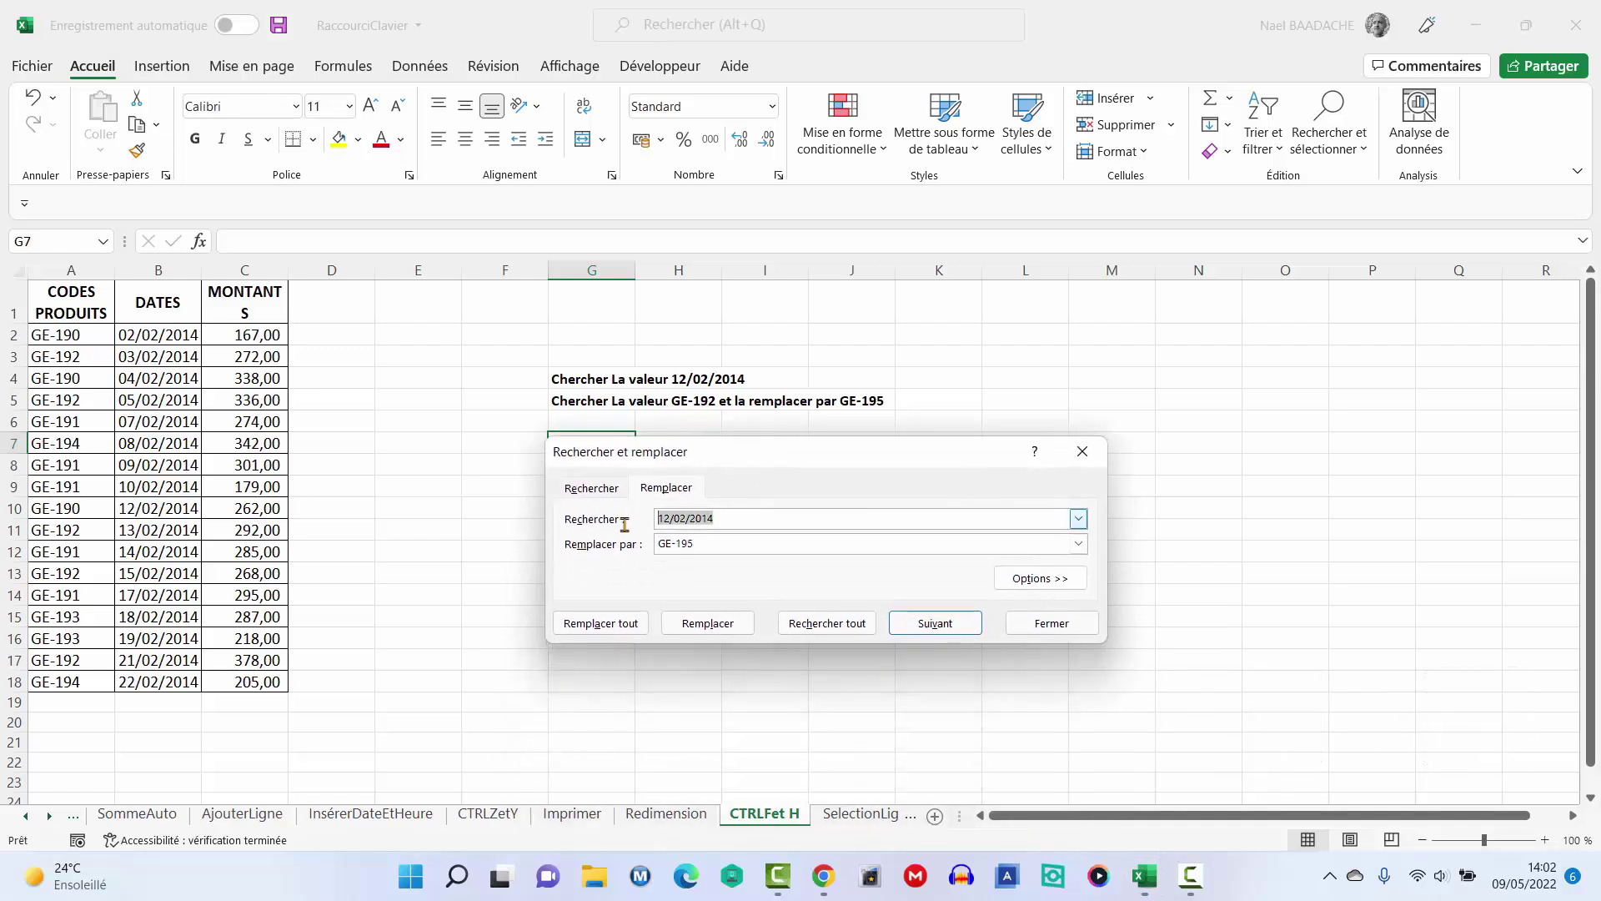
type("g")
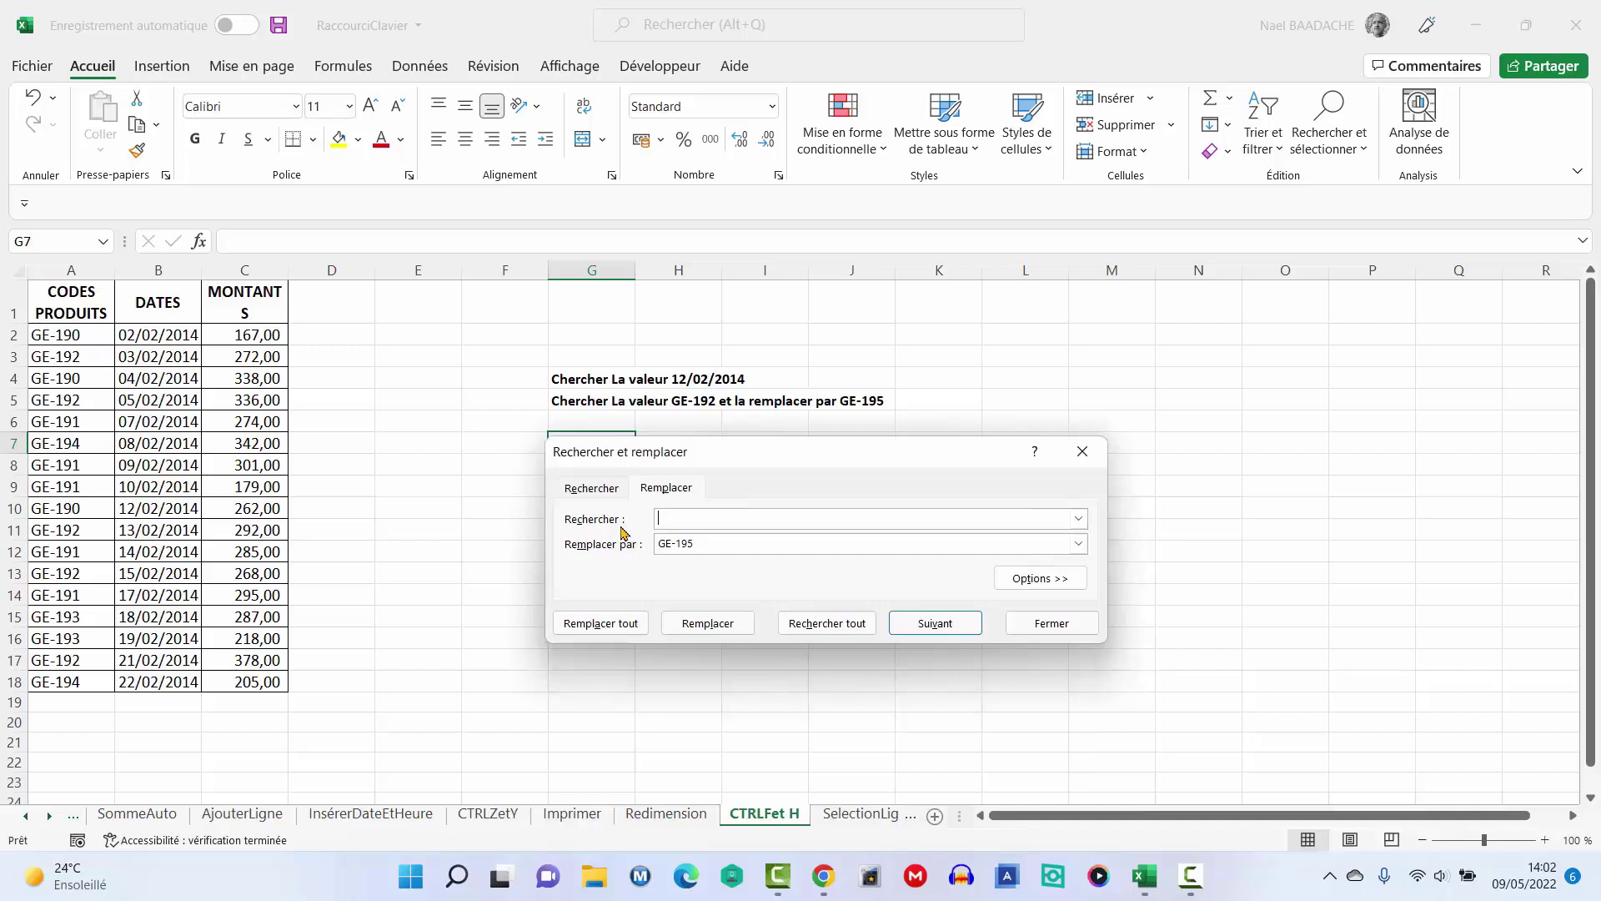
type("GE-192")
left_click(732, 543)
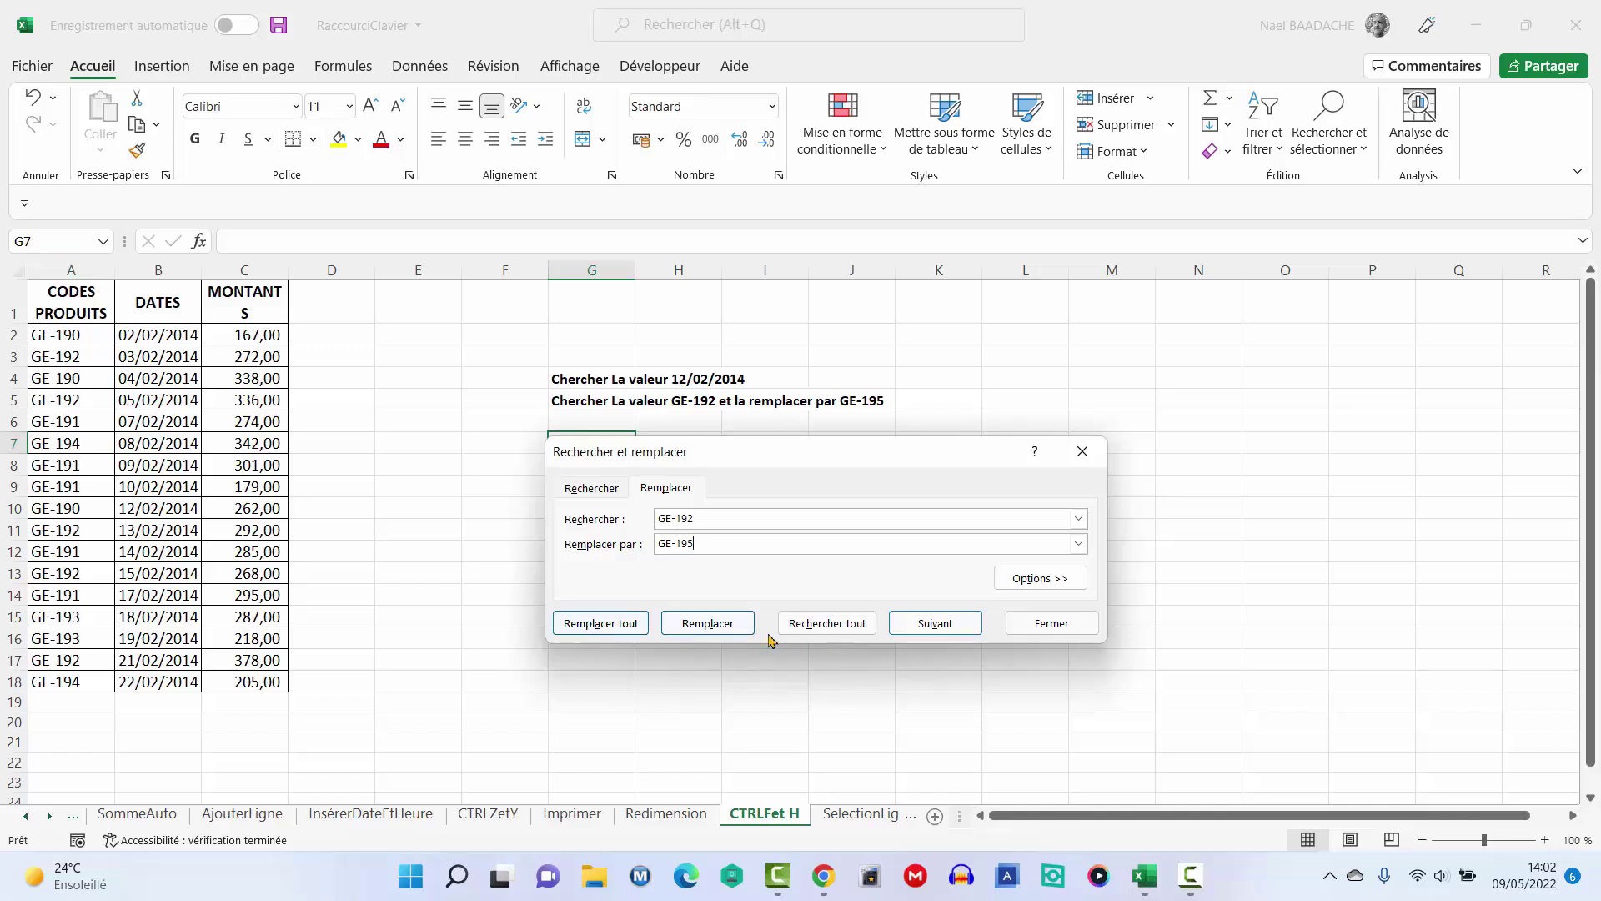
left_click(590, 628)
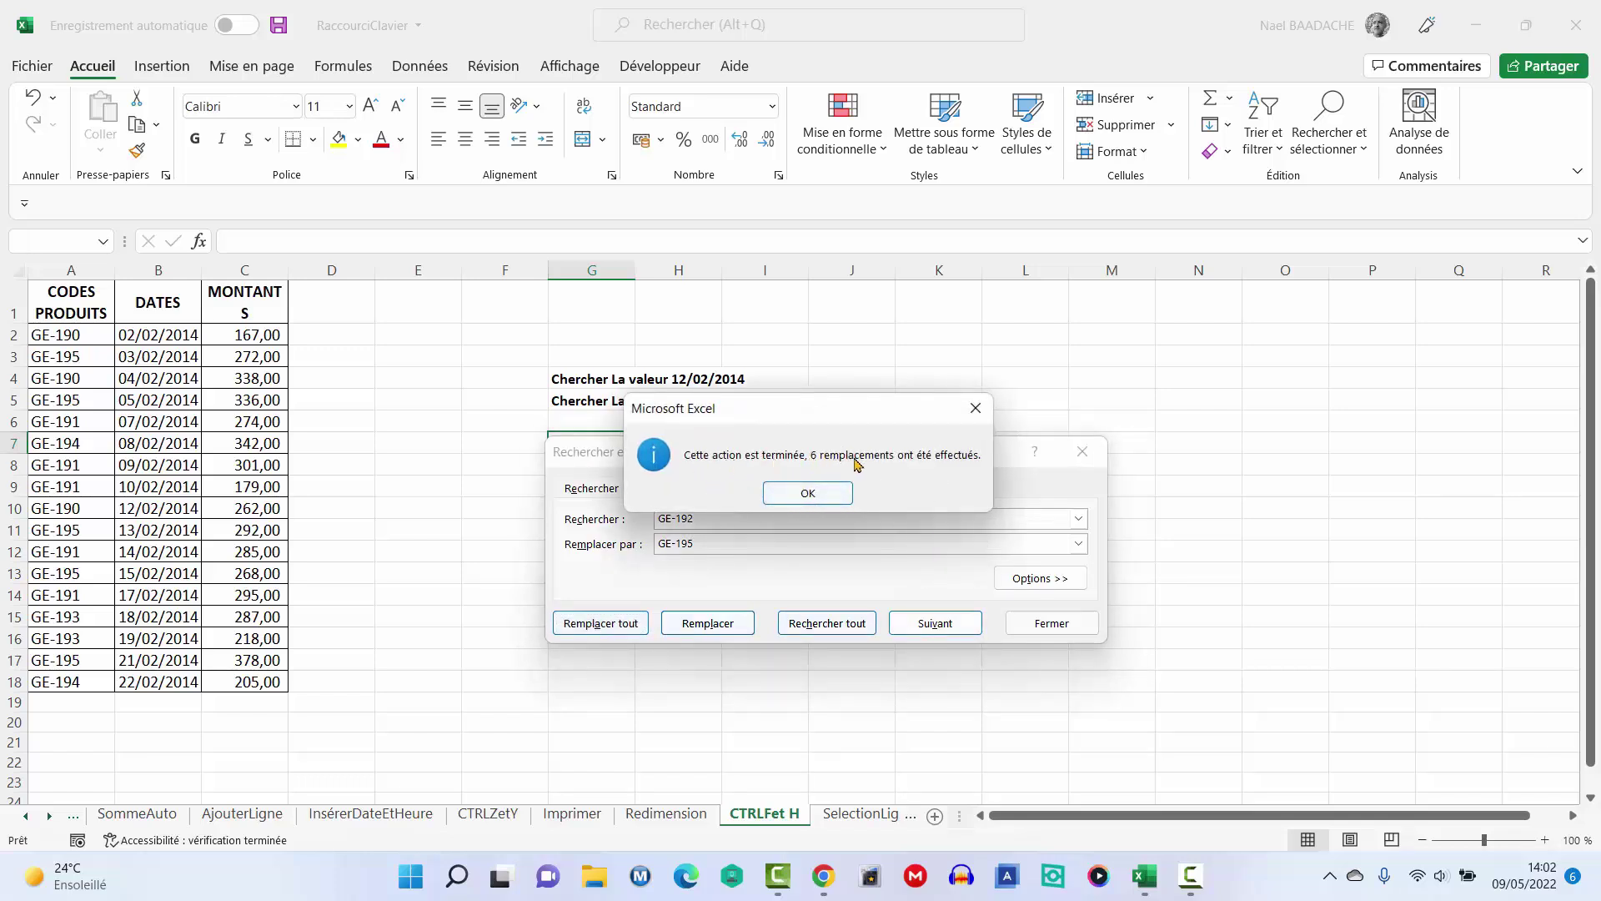
left_click(807, 494)
left_click(1052, 624)
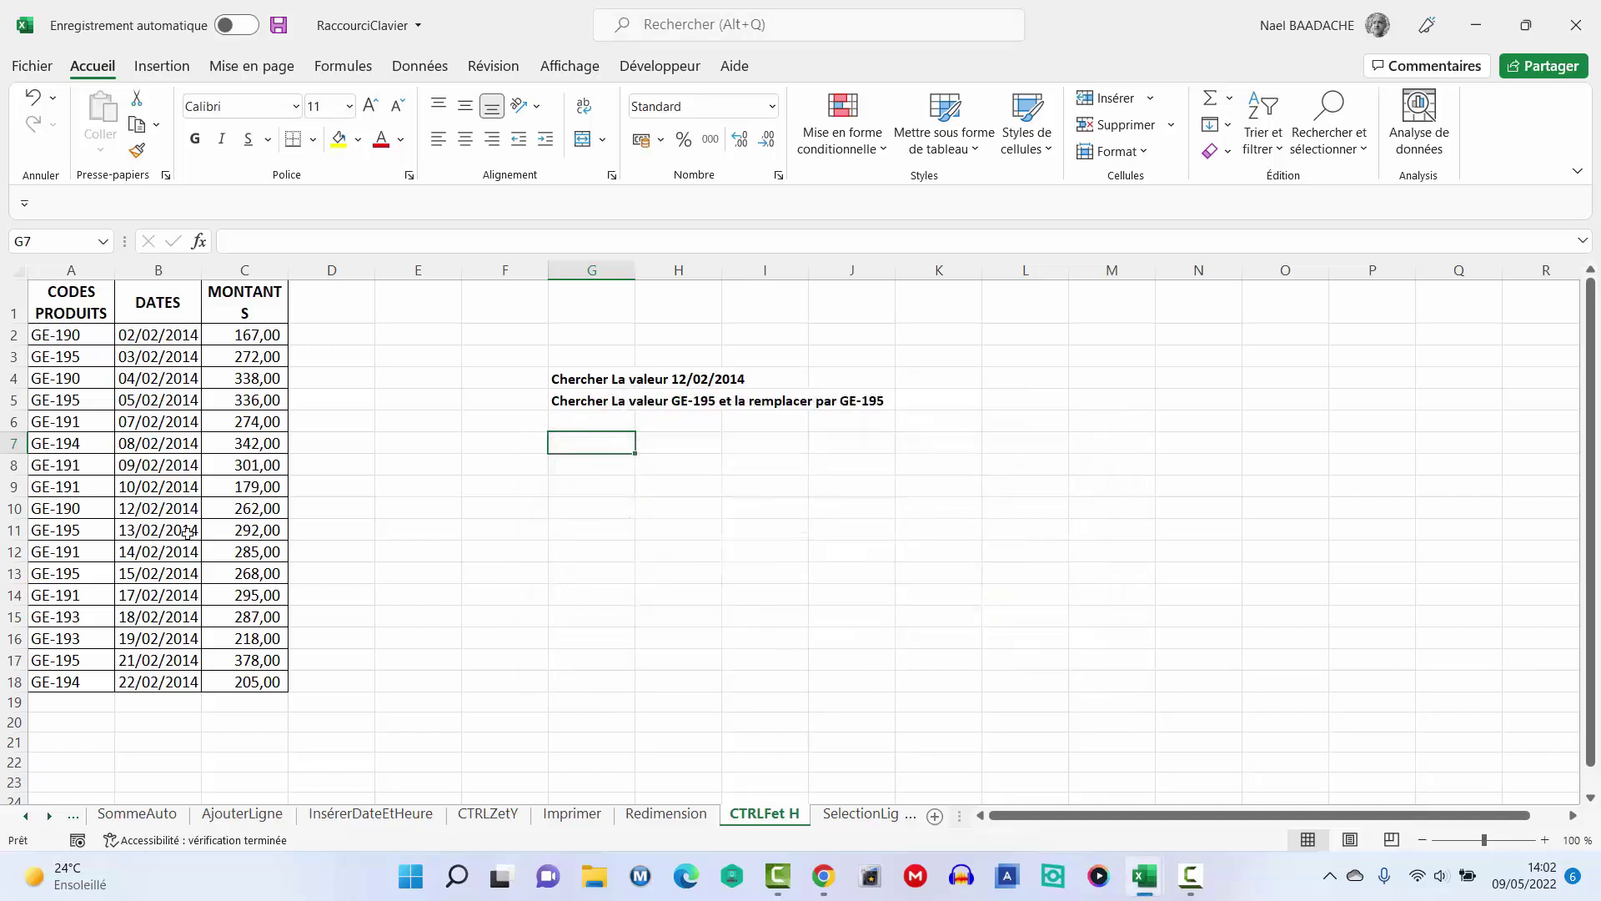
Step: Select entire row 6, then entire rows 6–8, with Shift+Space
left_click(63, 397)
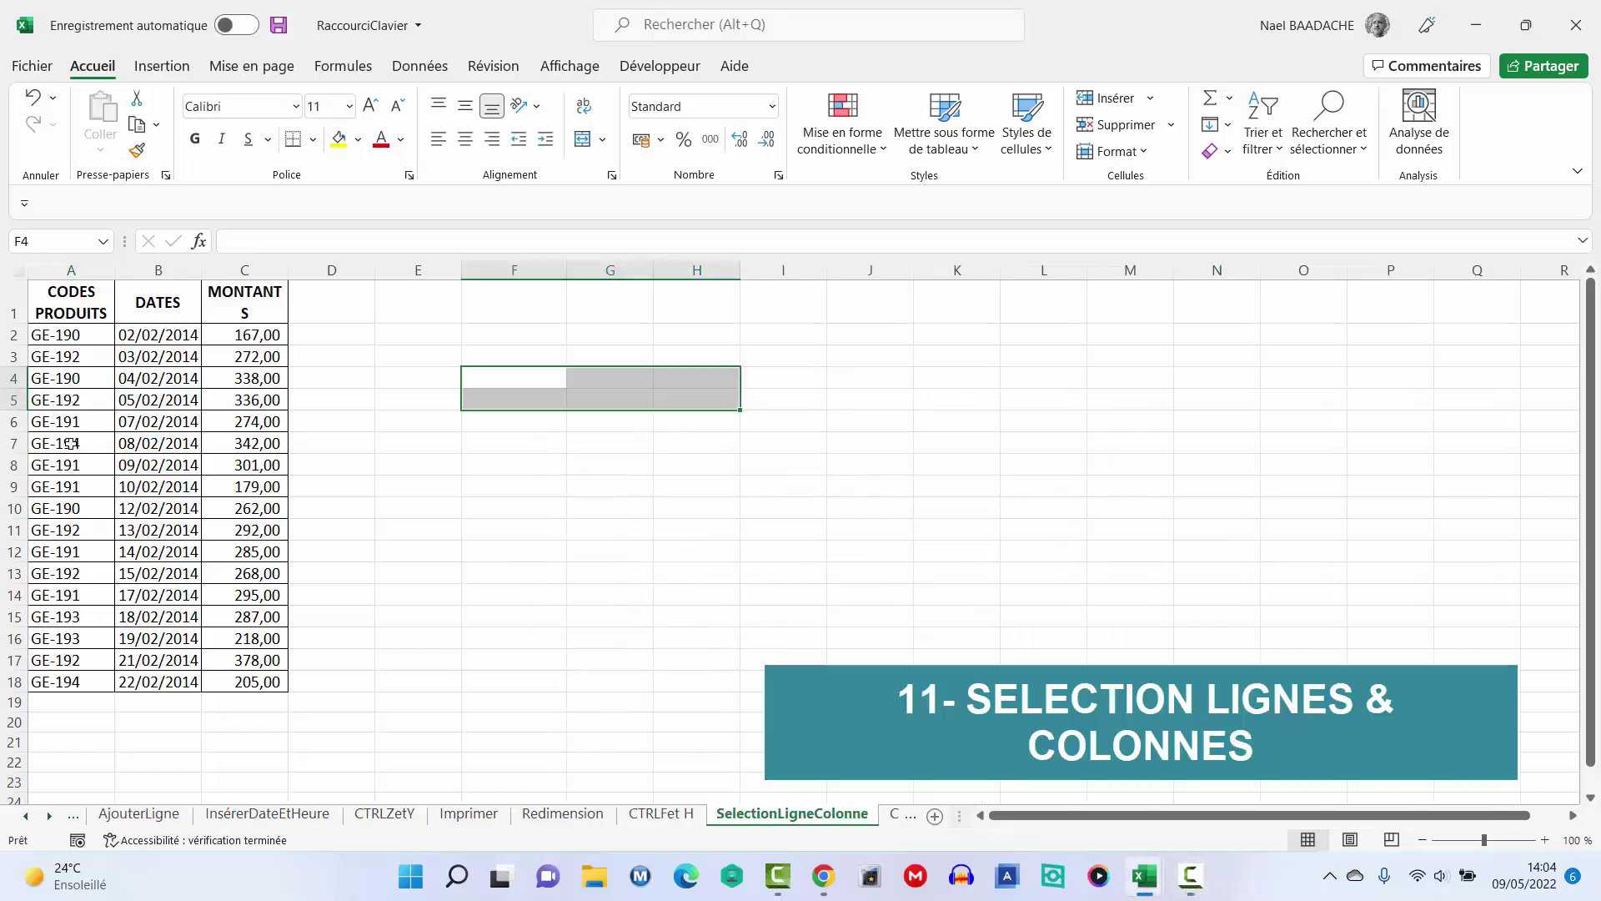
left_click(59, 422)
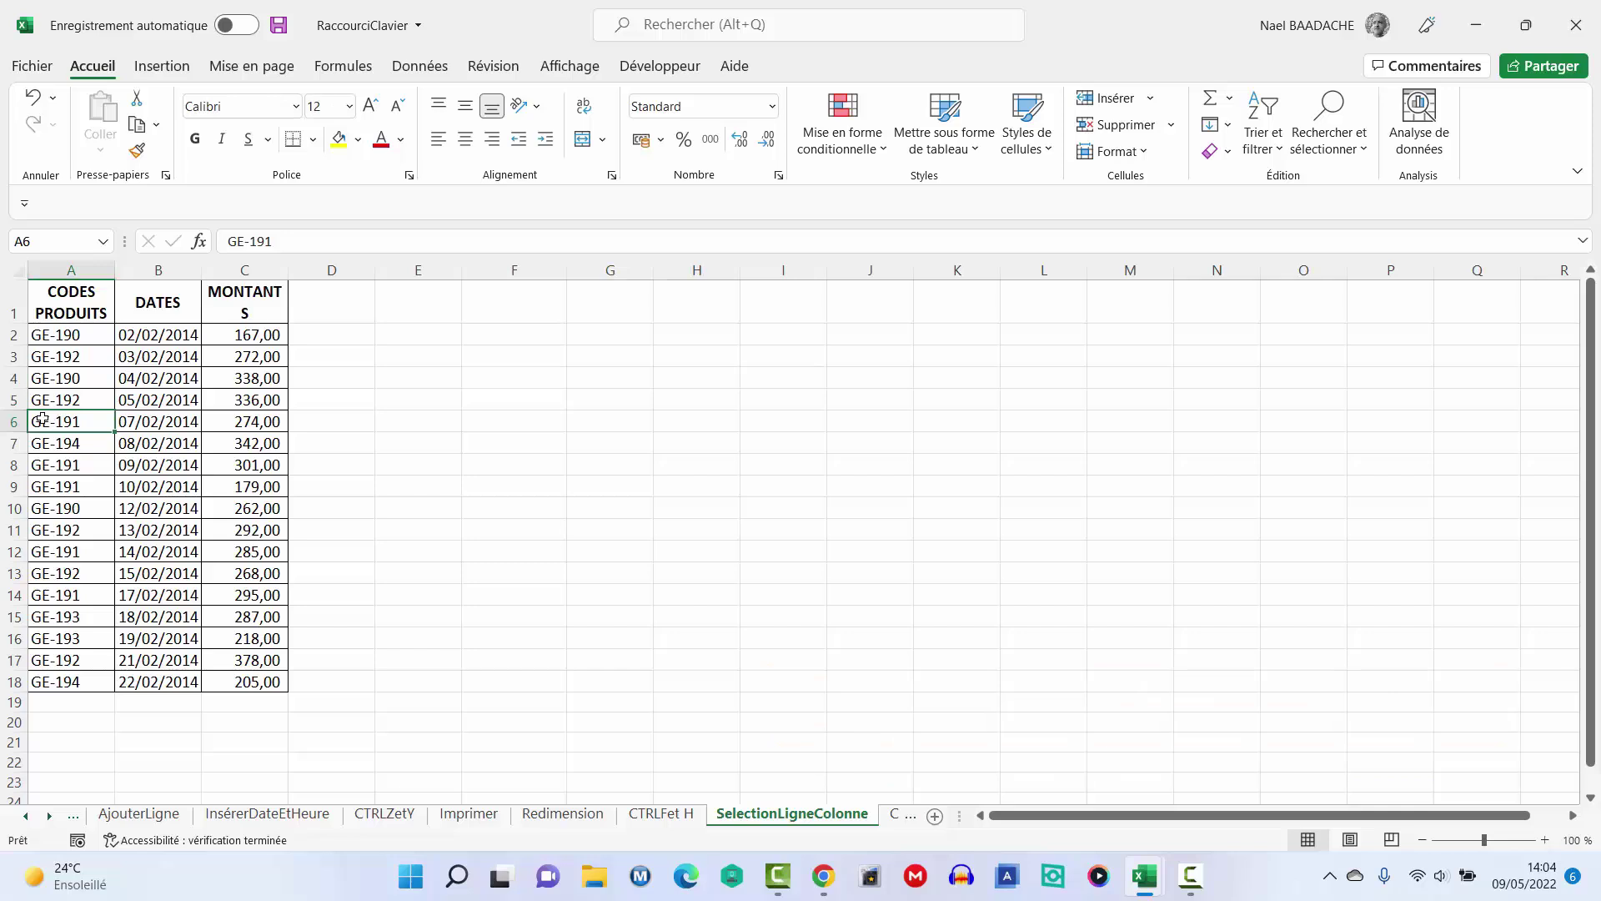
key("shift+space")
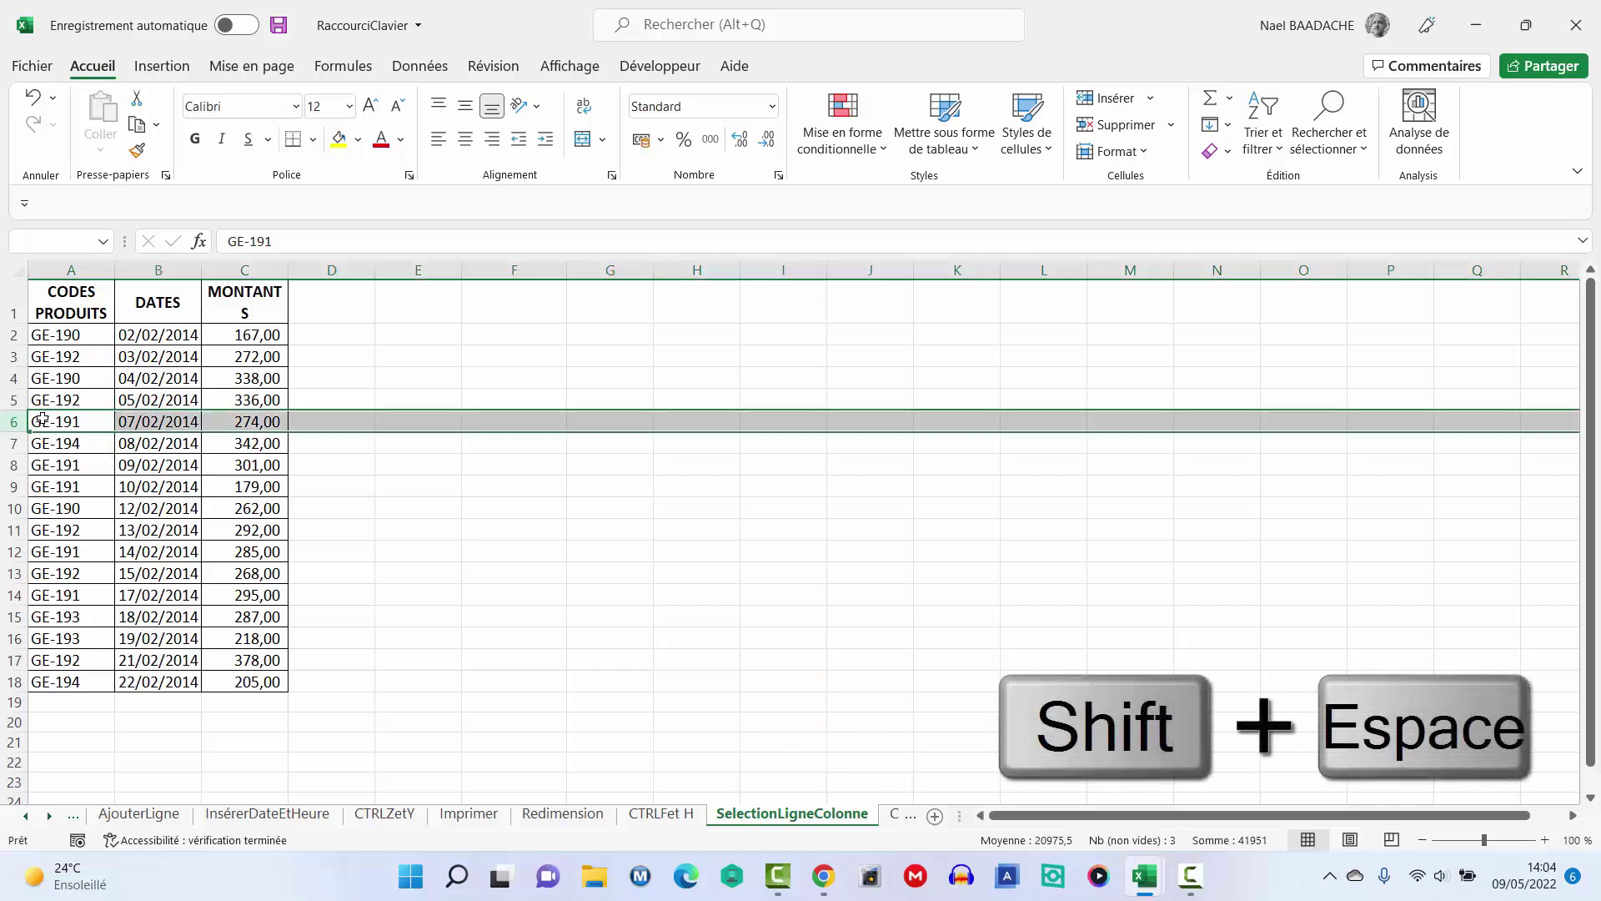
left_click_drag(77, 425, 83, 460)
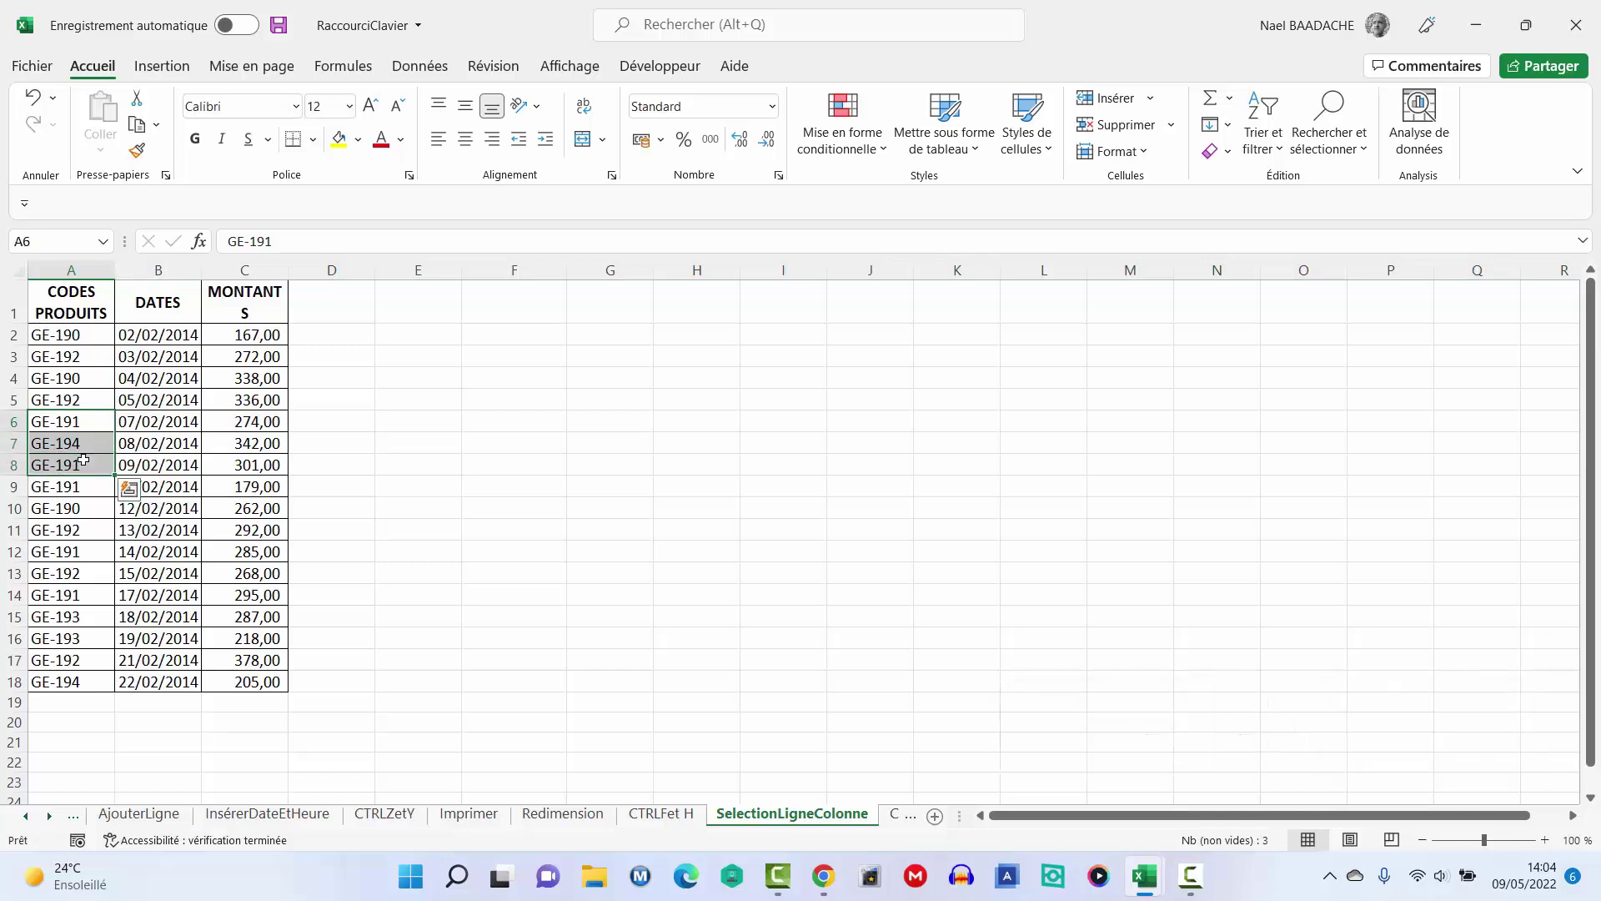
key("shift+space")
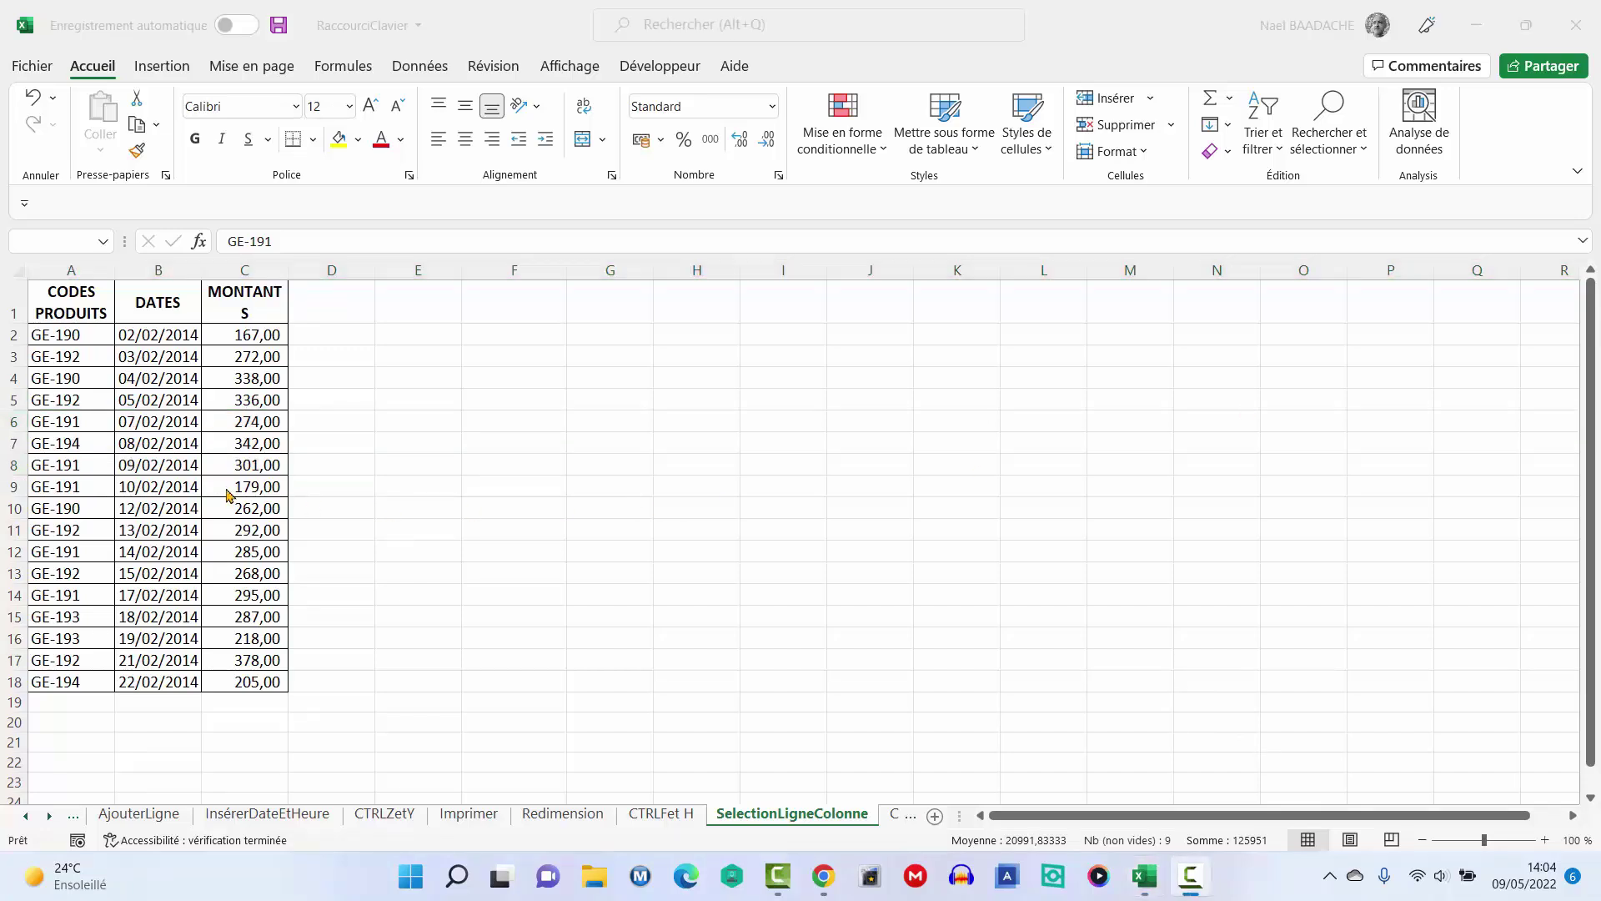
Step: Select the entire DATES column, then entire columns B and C, with Ctrl+Space
left_click(156, 420)
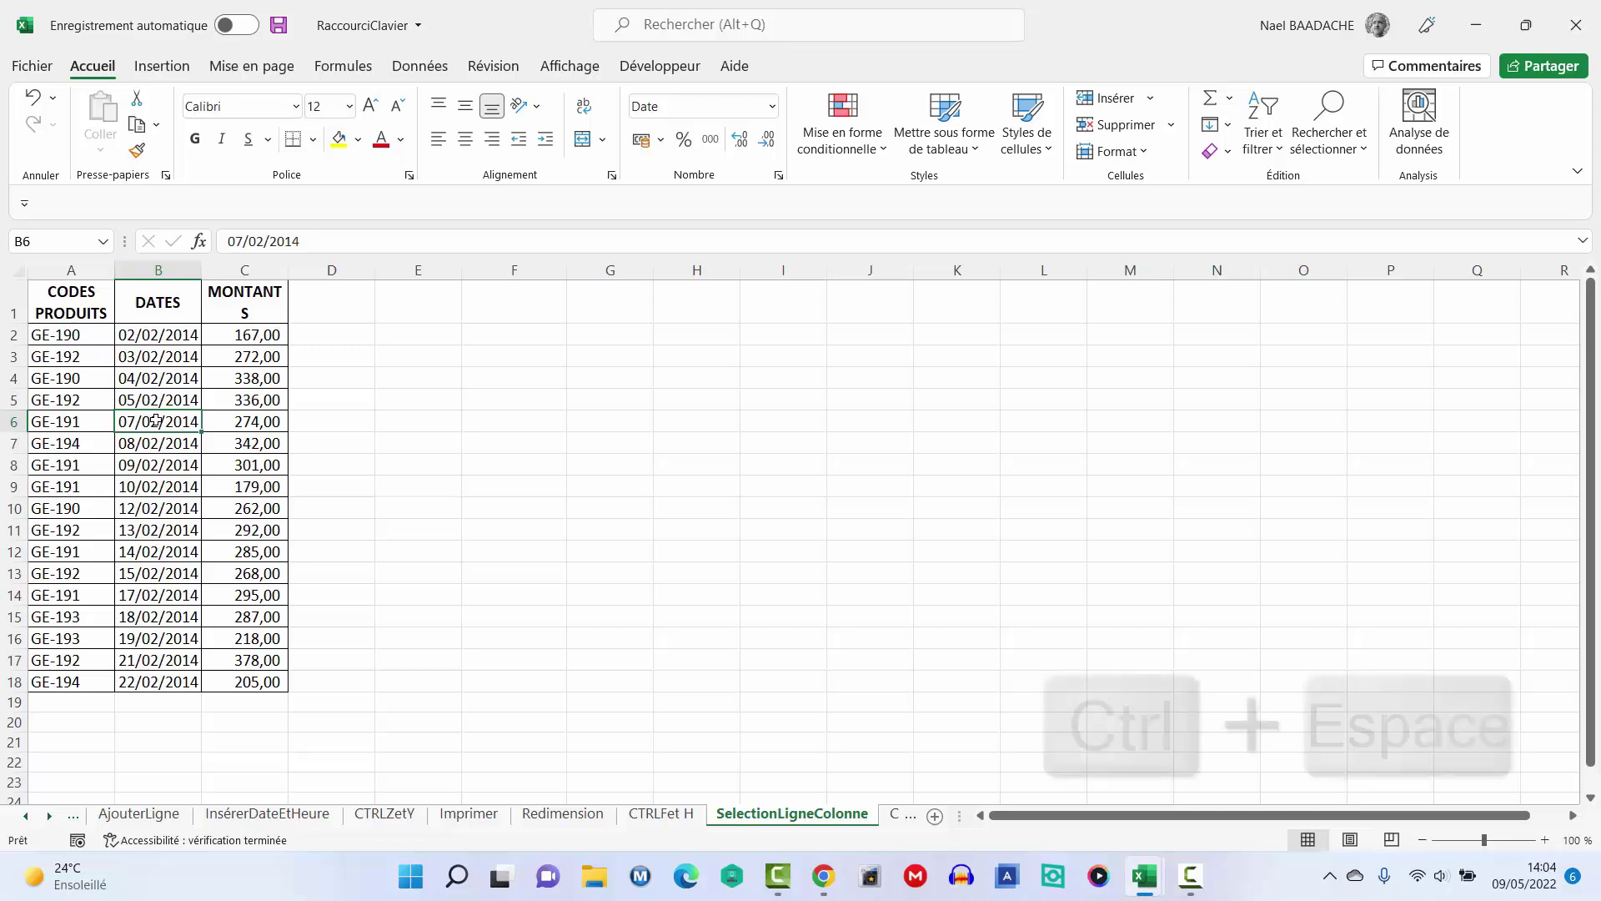
key("ctrl+space")
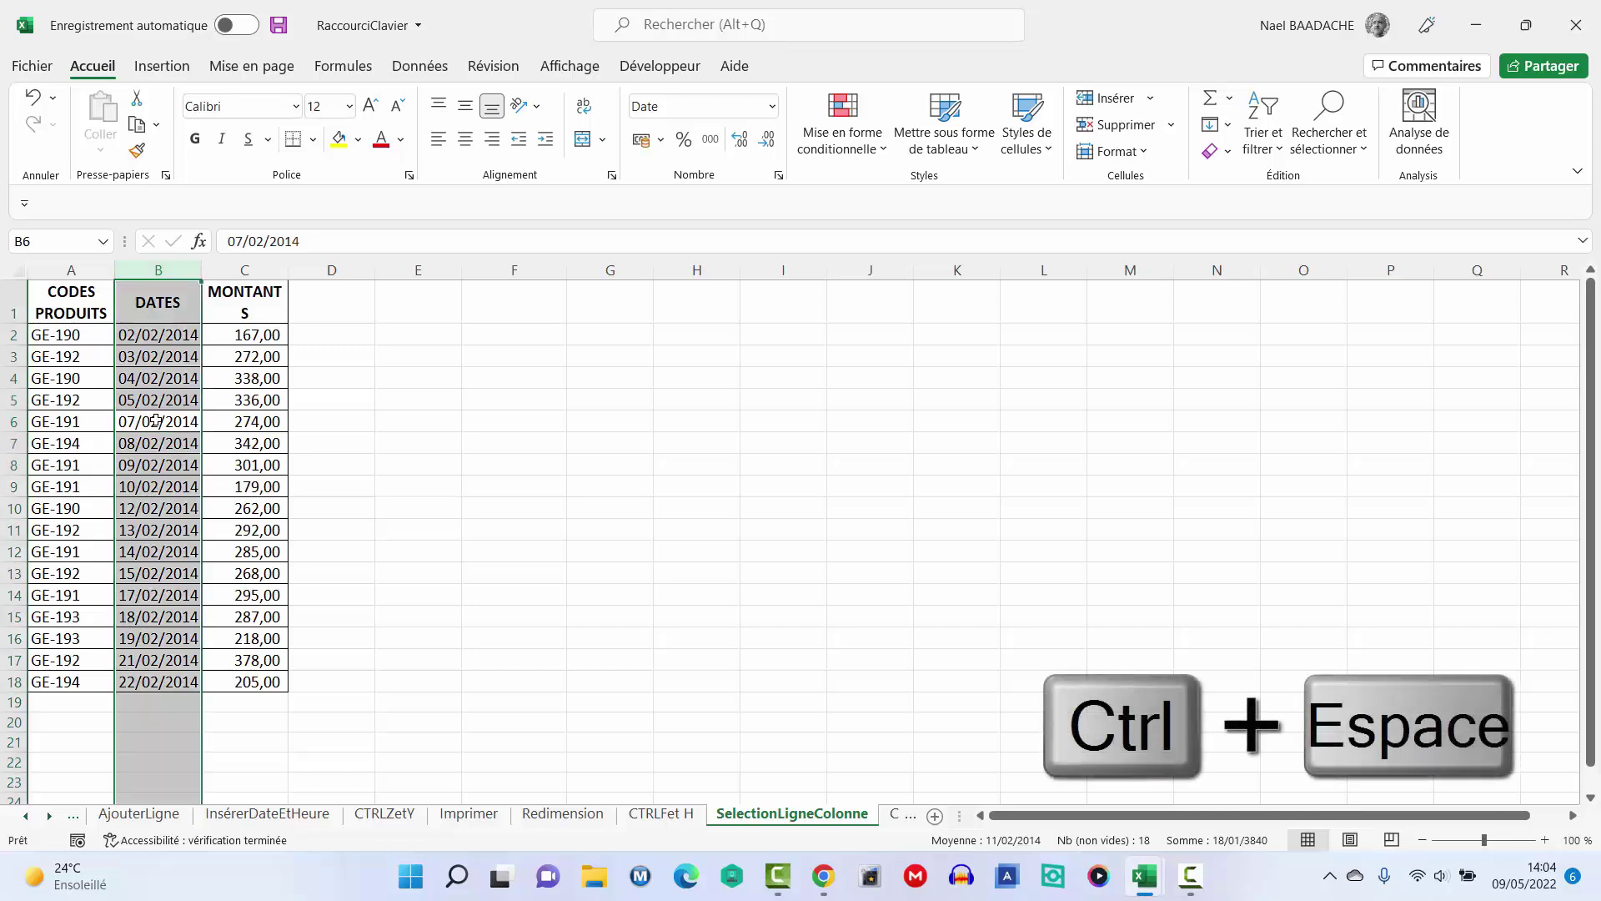
left_click(761, 421)
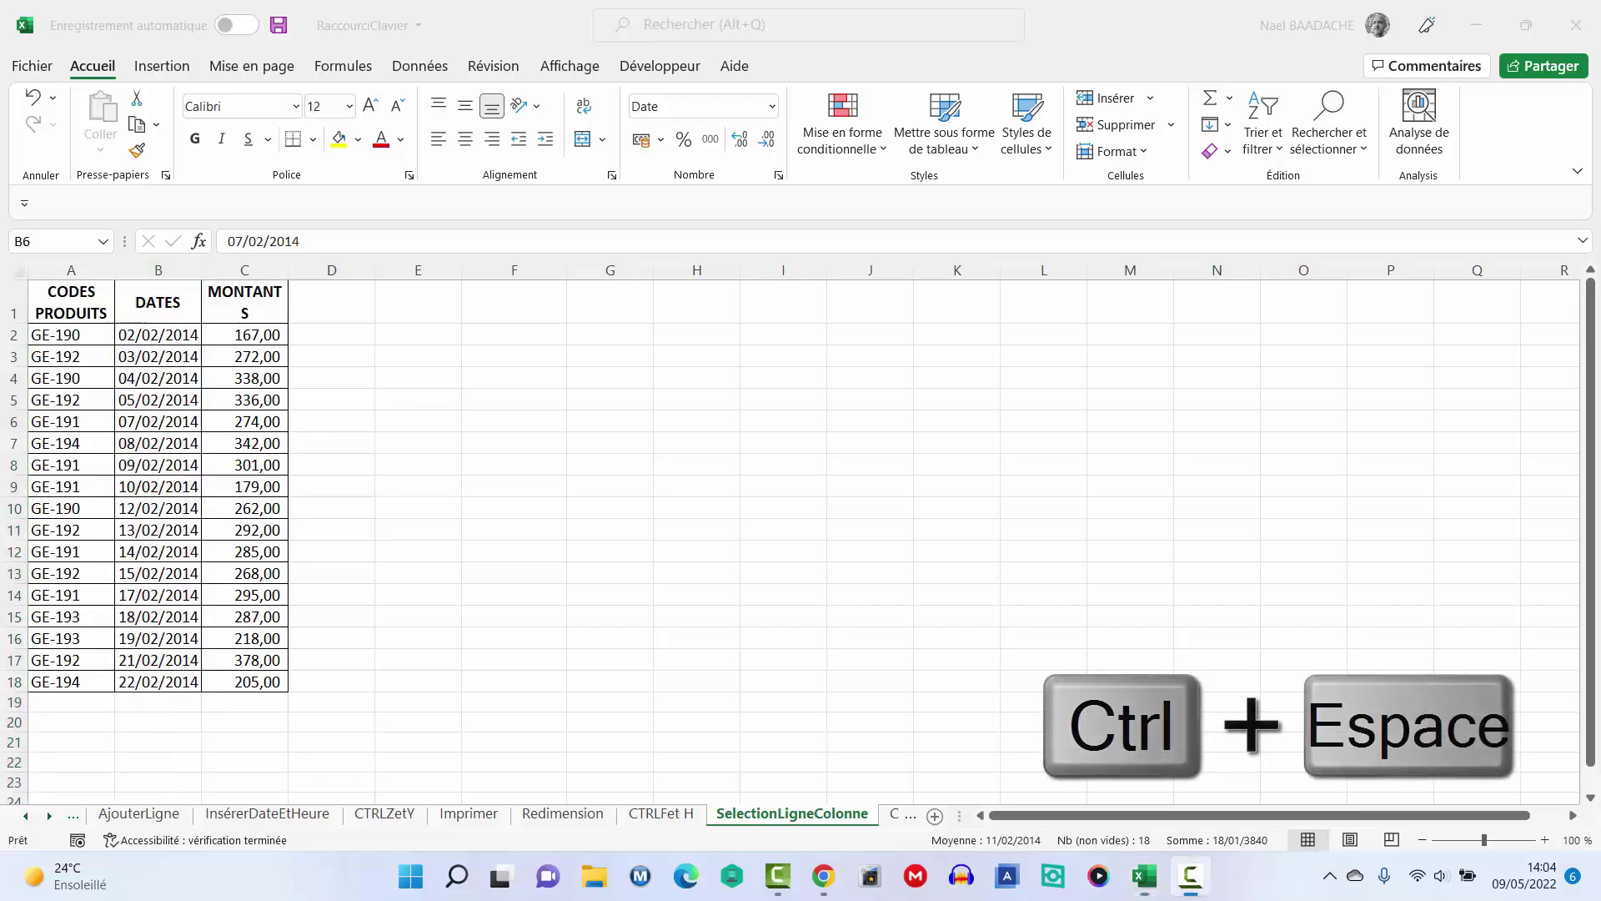
left_click(181, 440)
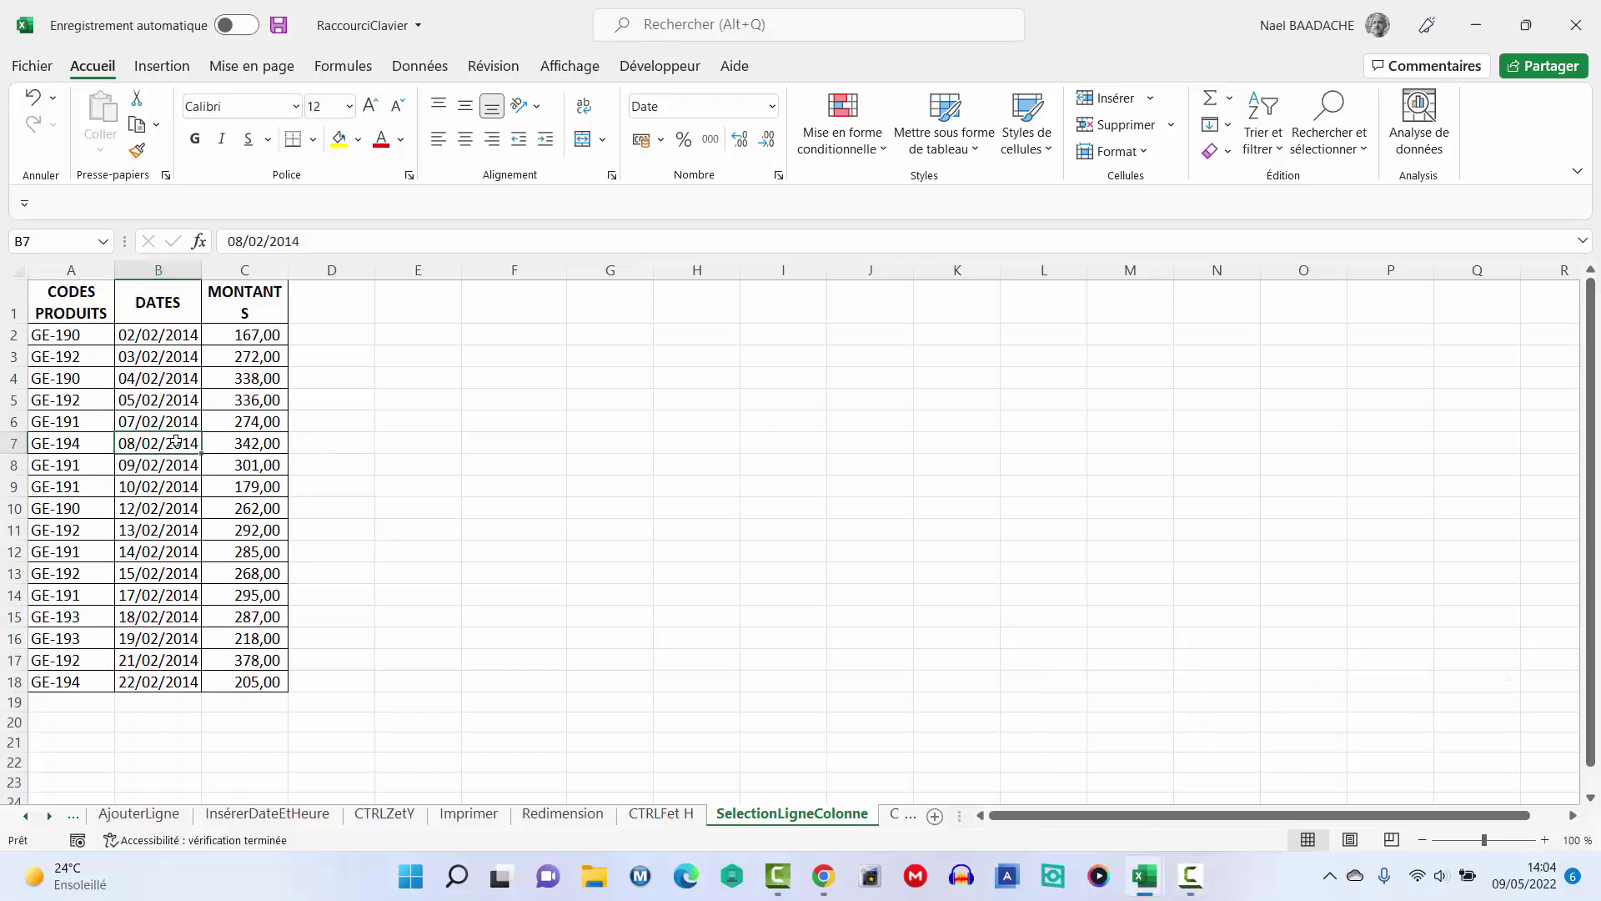
left_click_drag(179, 441, 238, 442)
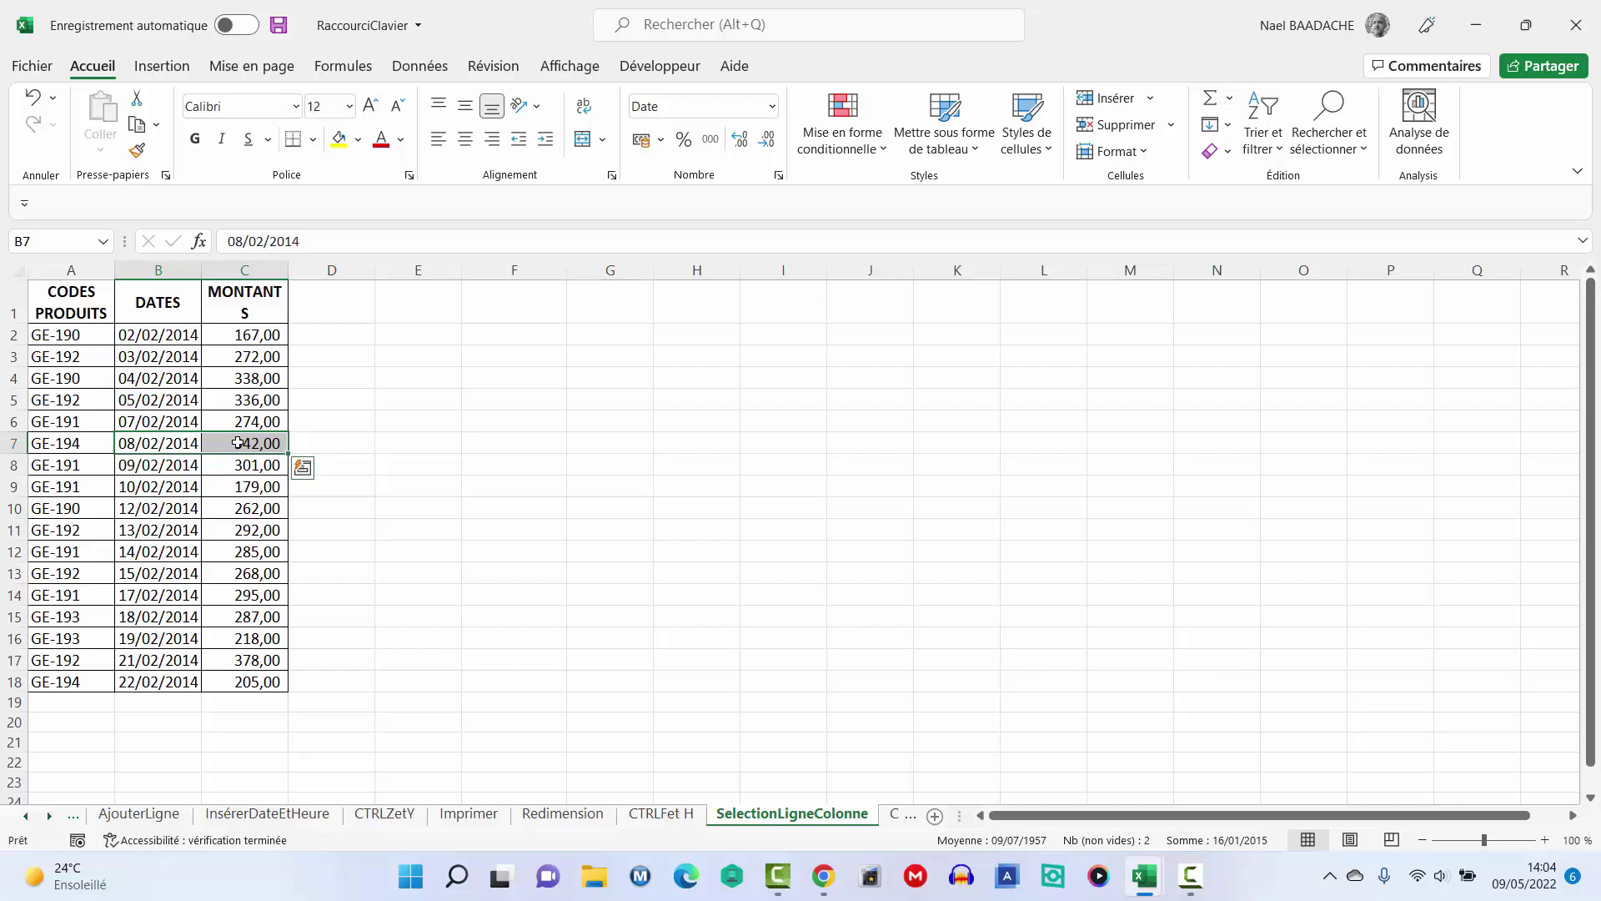
key("ctrl+space")
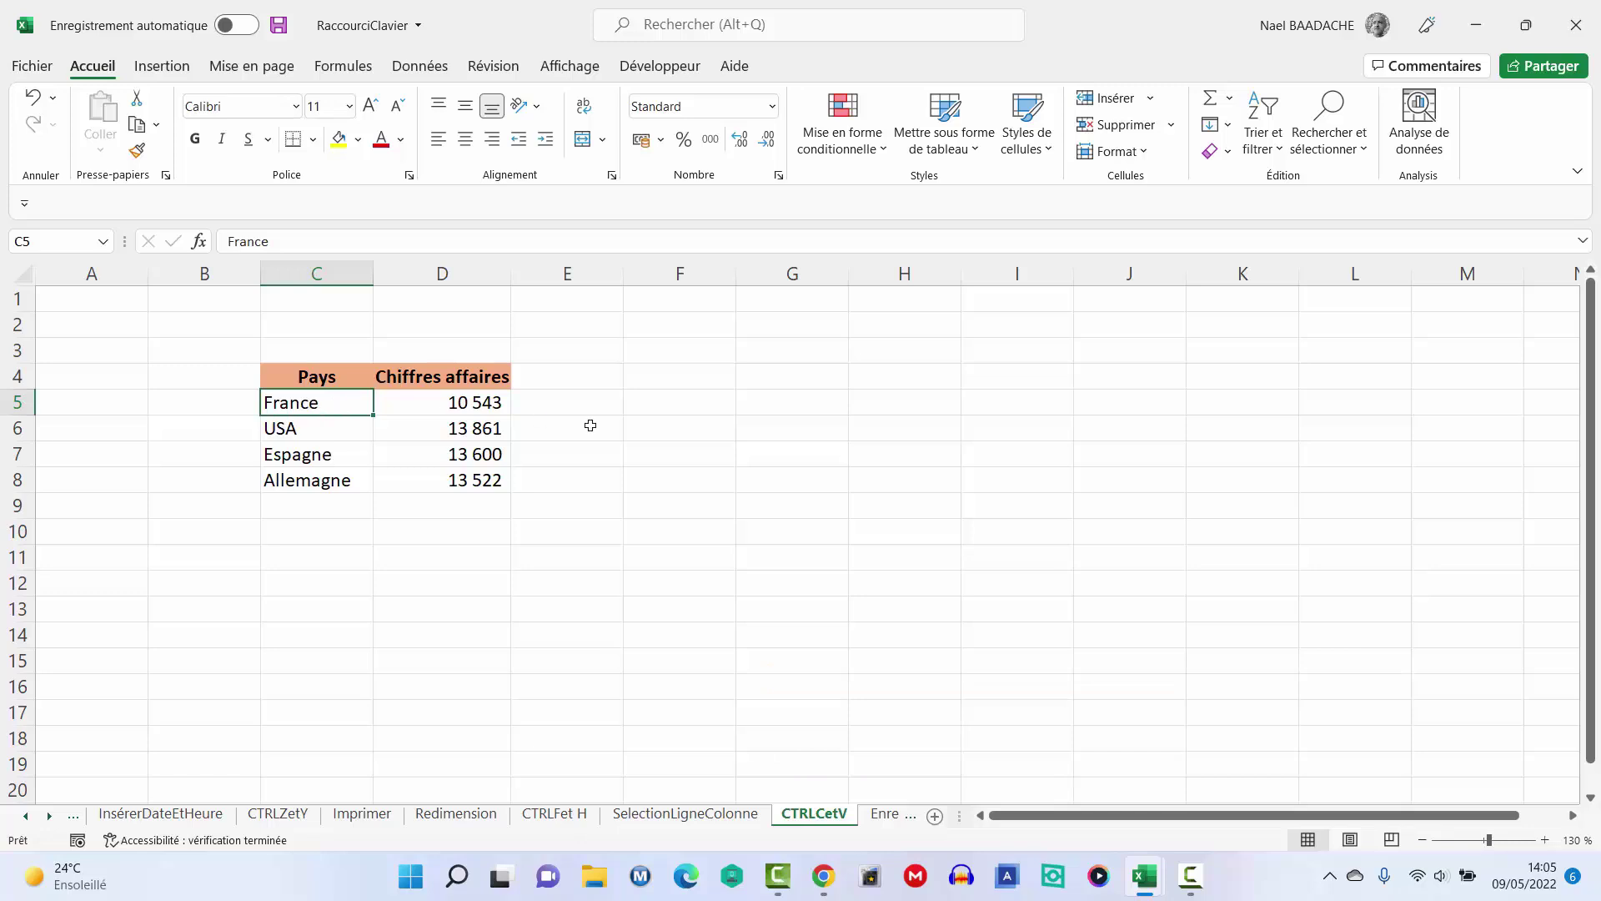
Step: Copy France from C5 into F5 with Ctrl+C and Ctrl+V, then undo the paste
key("Right")
key("Right")
key("Right")
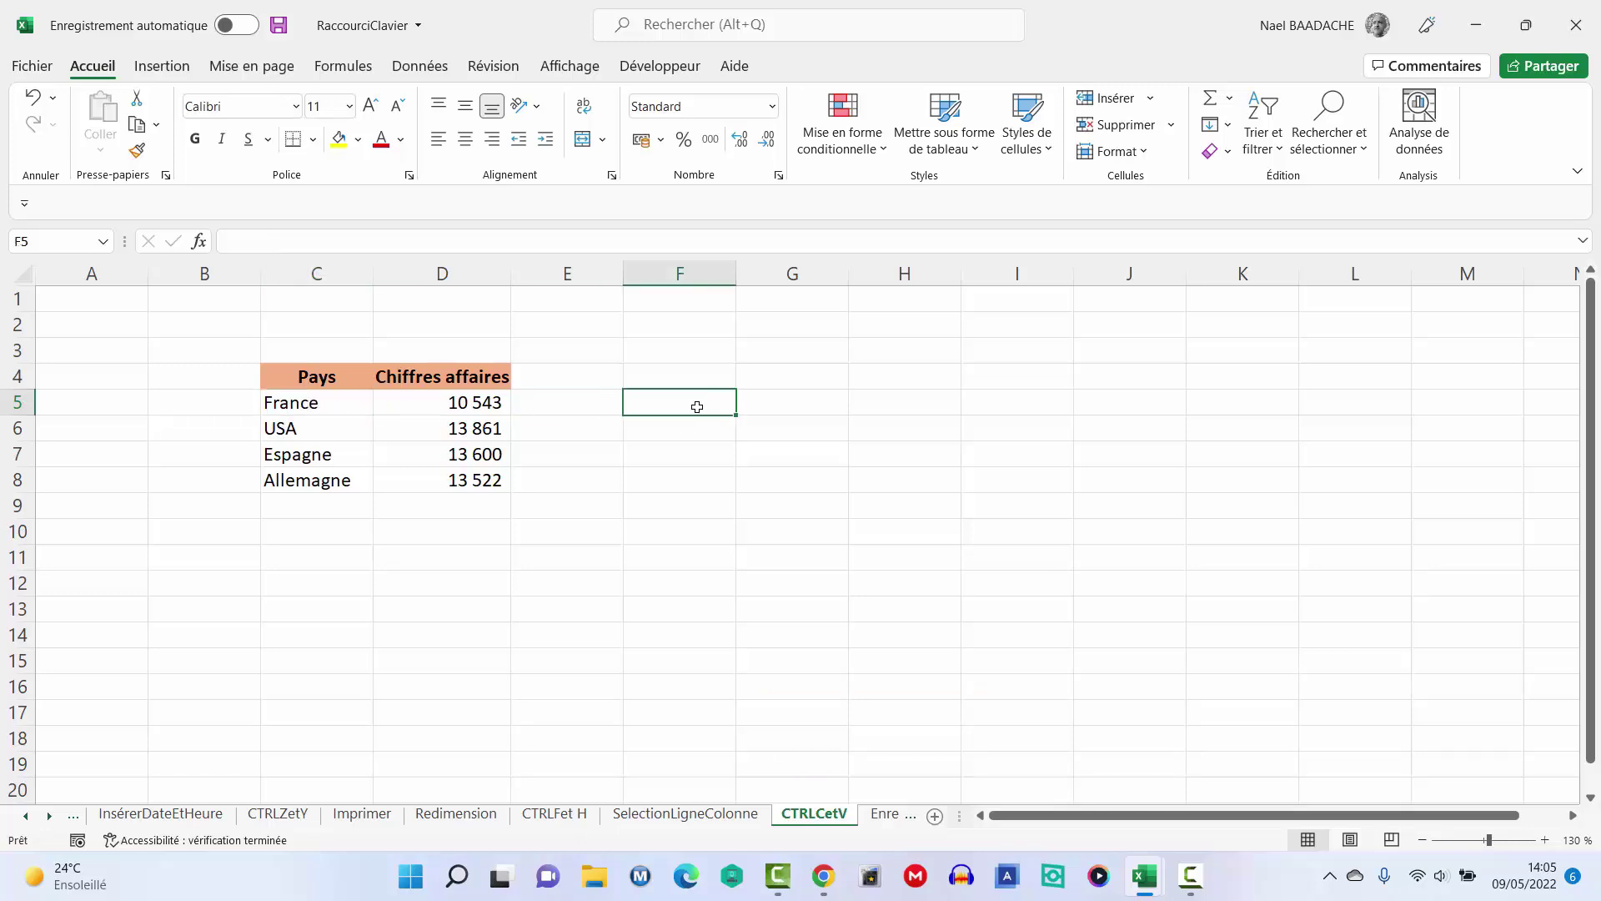
left_click(317, 406)
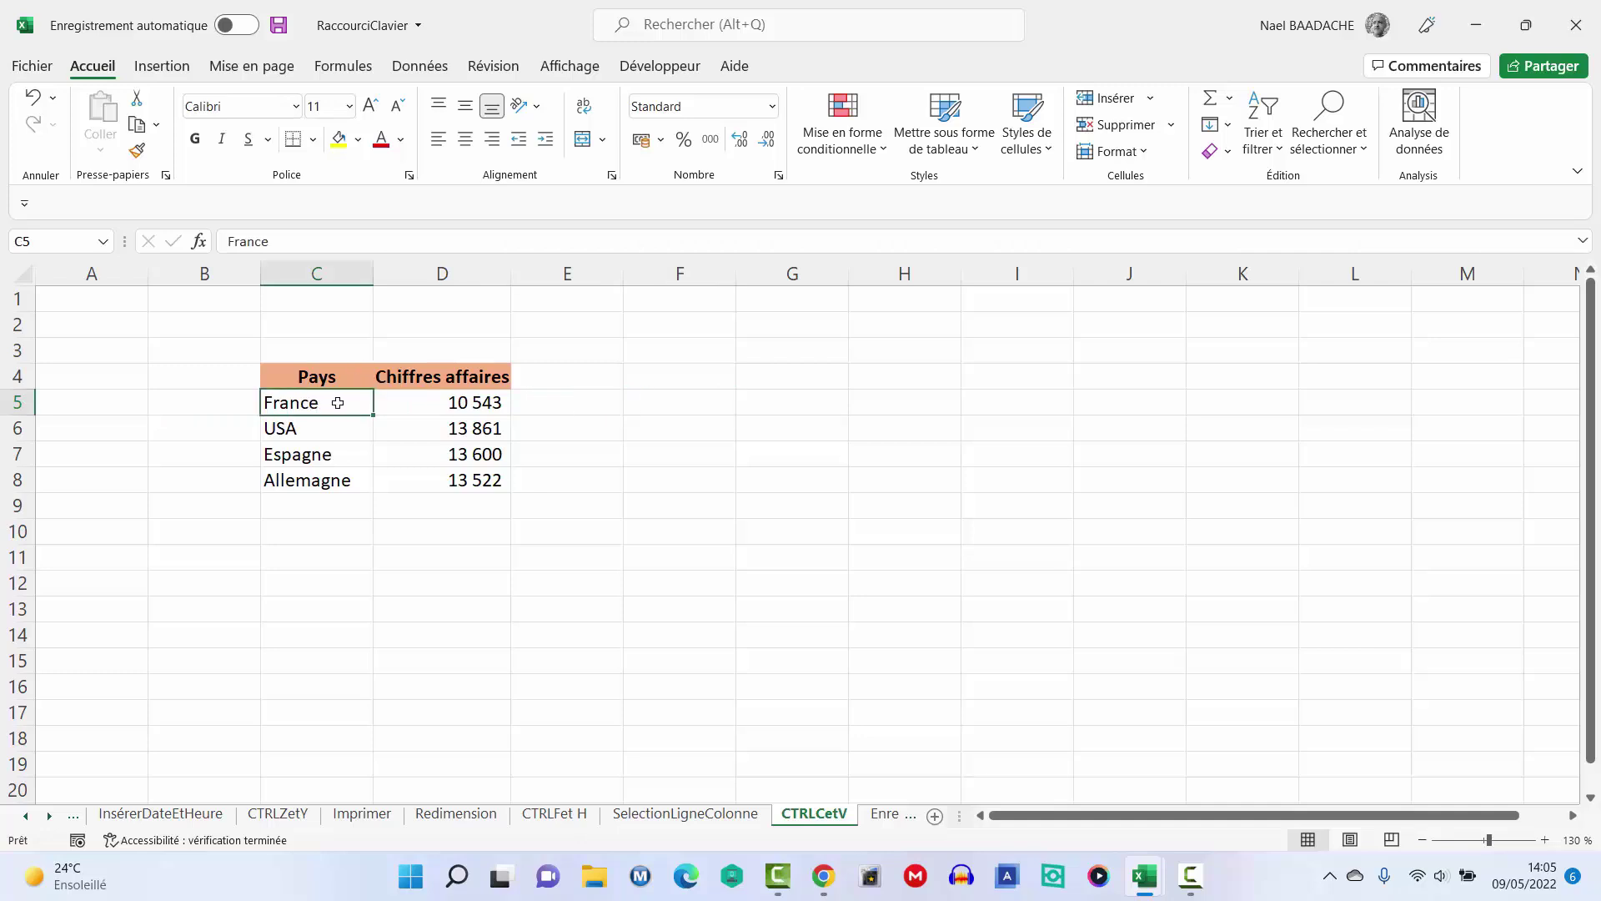
key("ctrl+c")
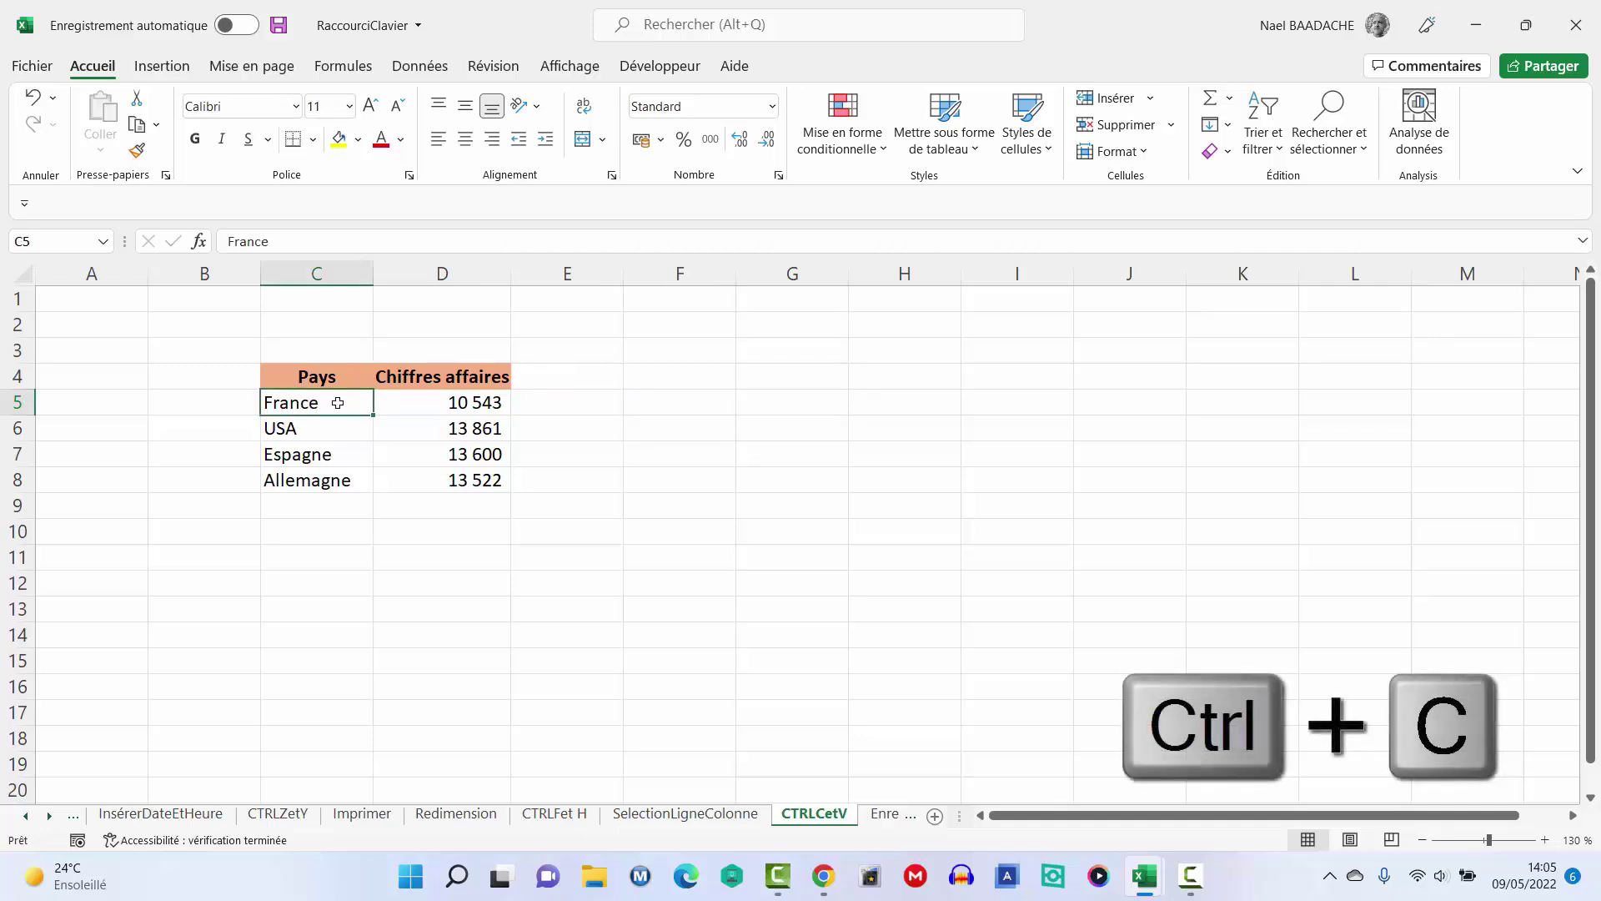
left_click(689, 399)
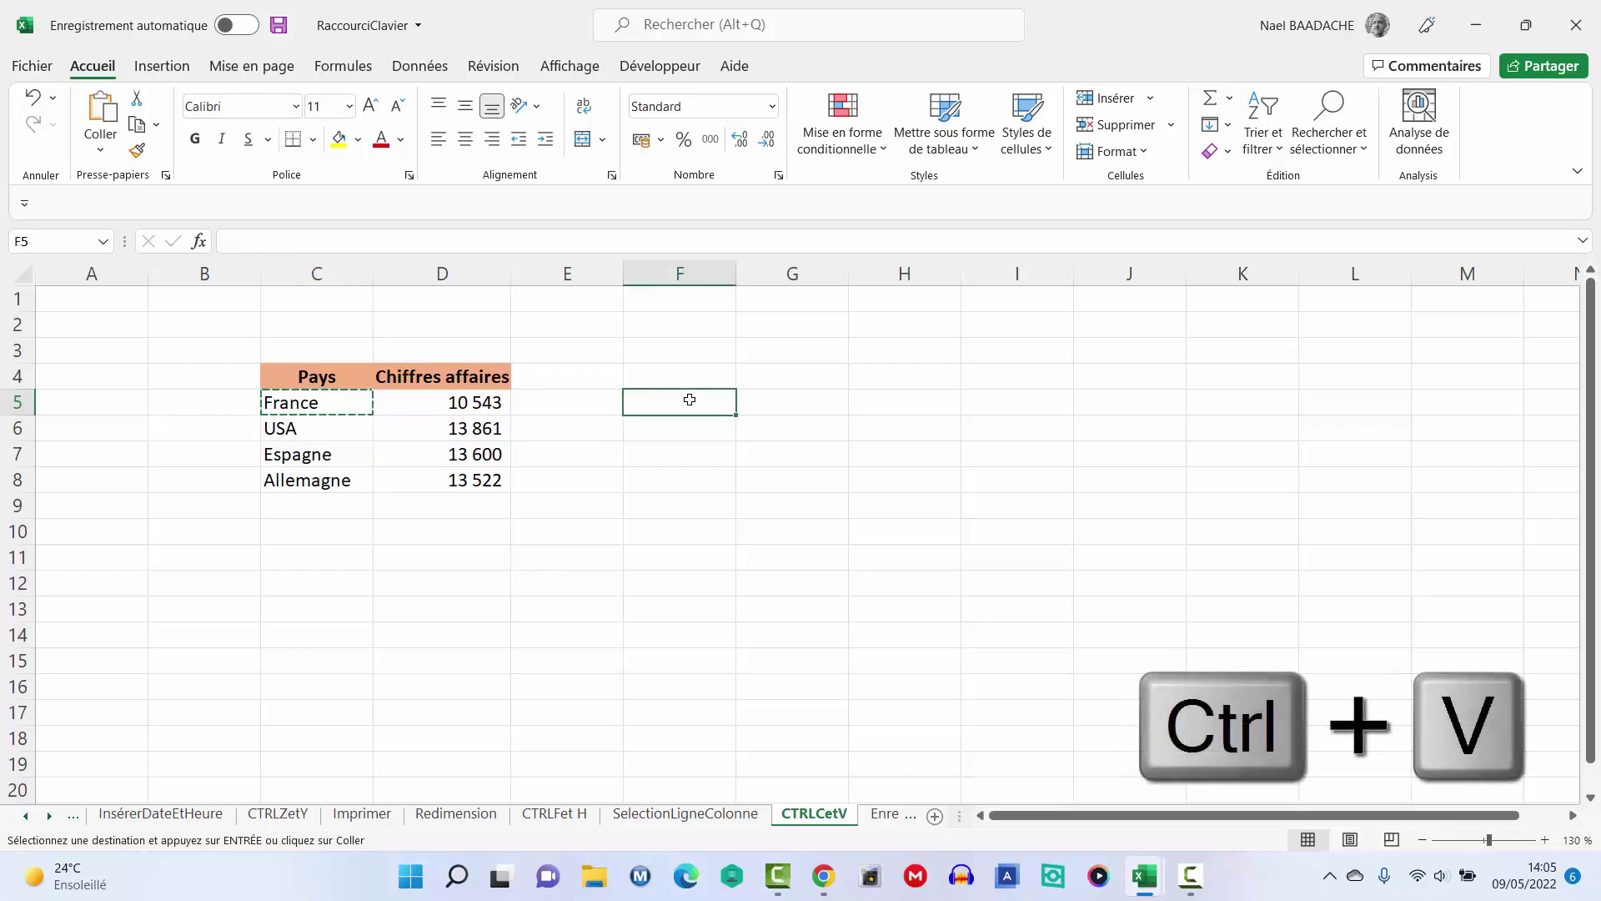
key("ctrl+v")
key("Escape")
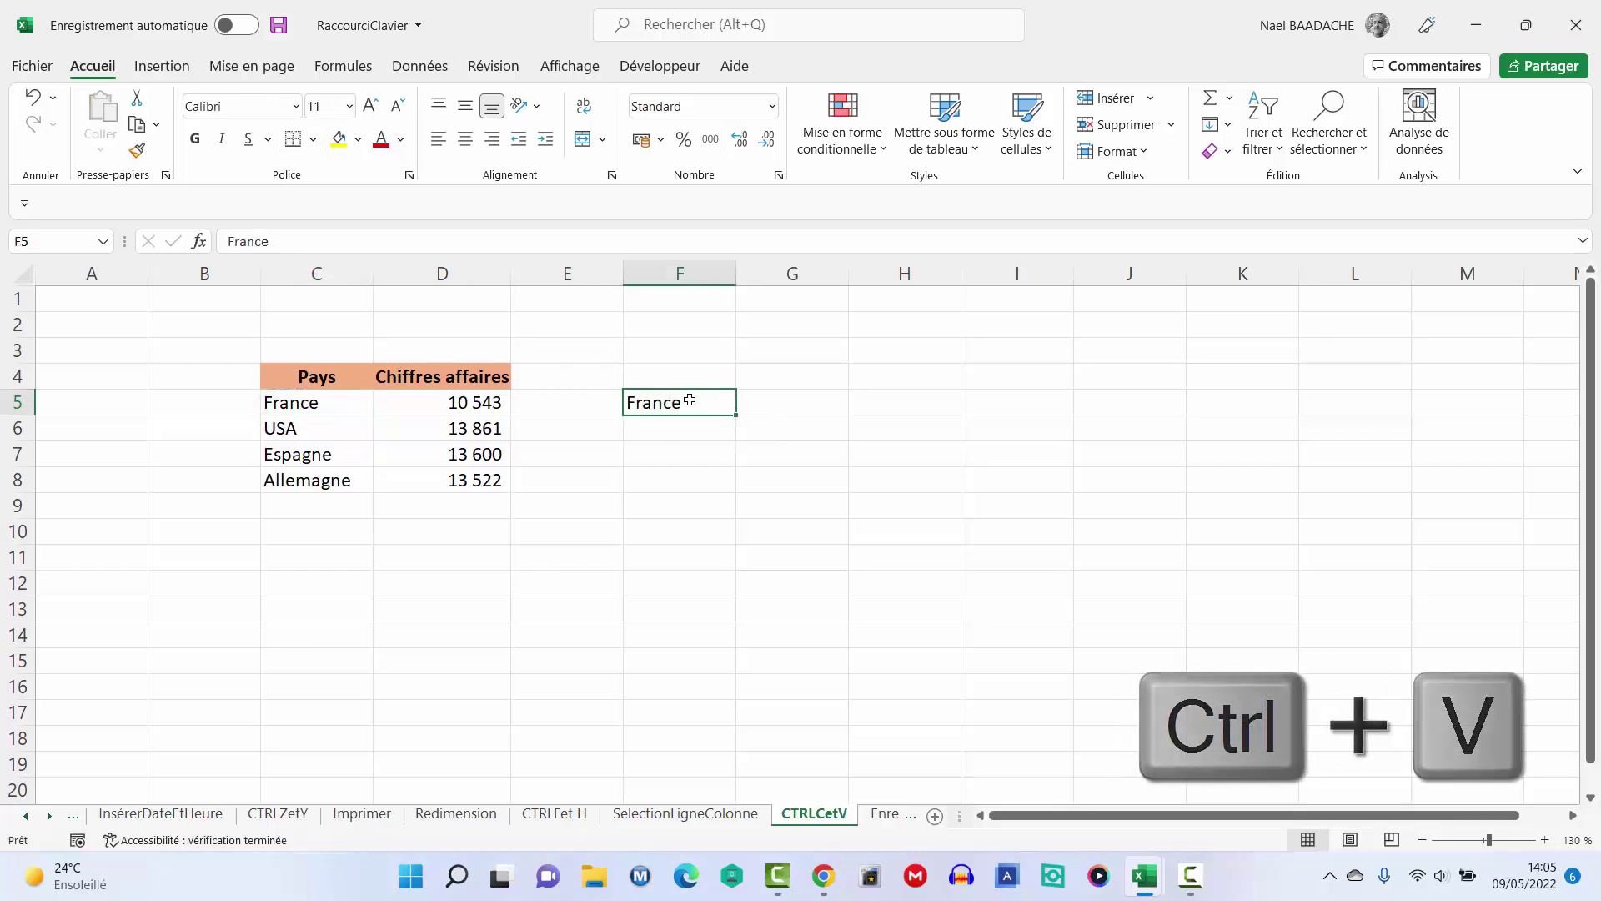
key("ctrl+z")
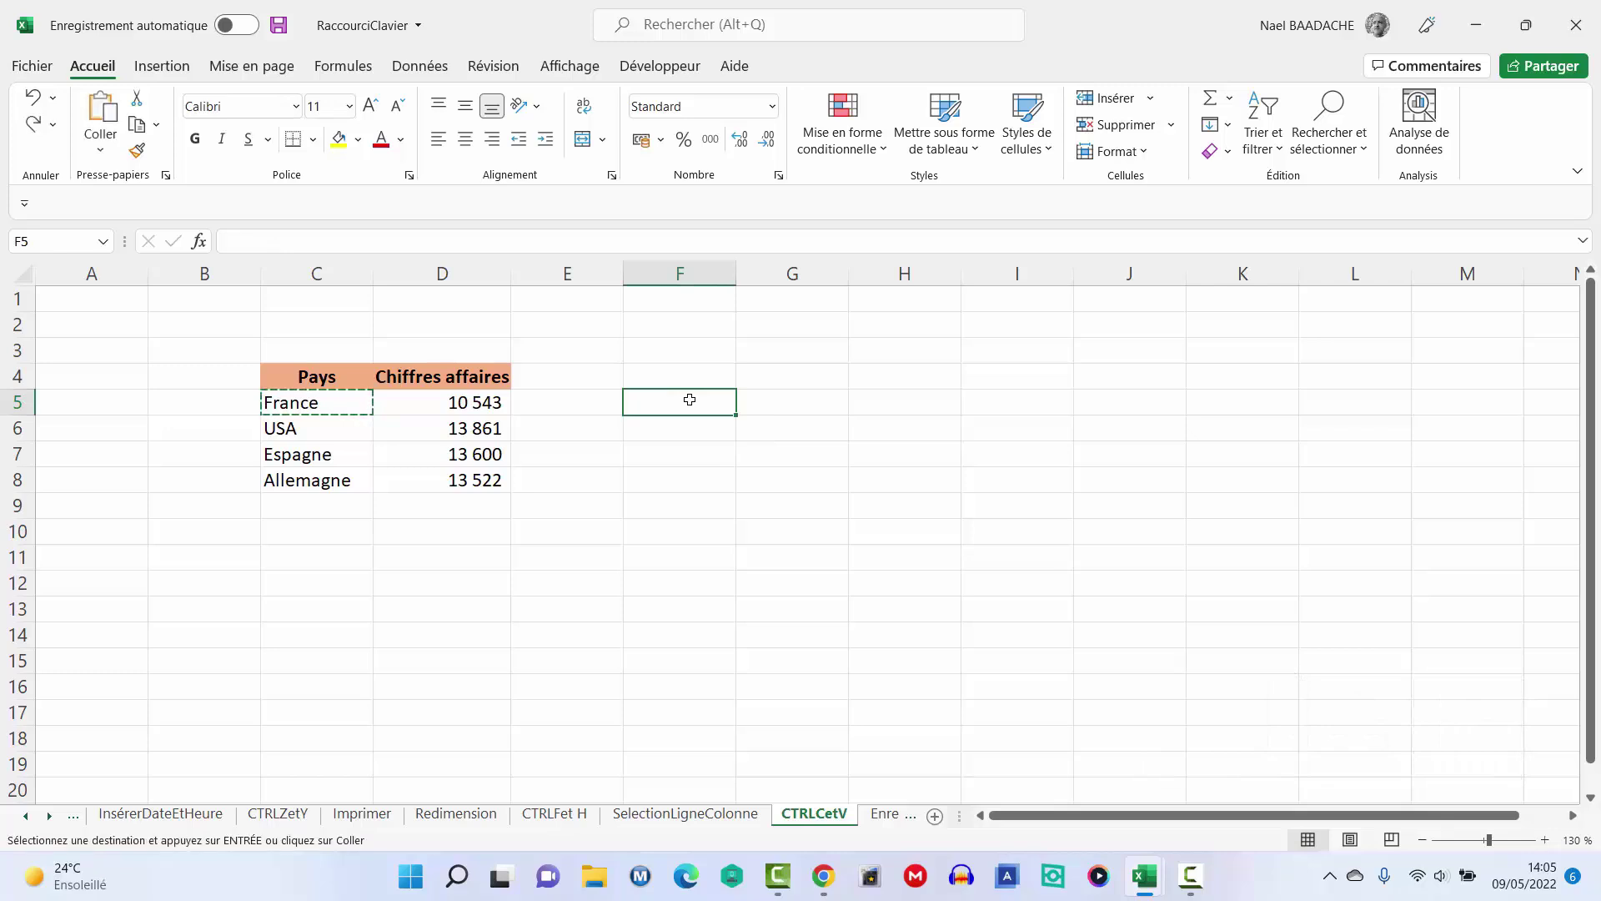
key("Escape")
Step: Cut France from C5 with Ctrl+X and paste it into F5
left_click(350, 404)
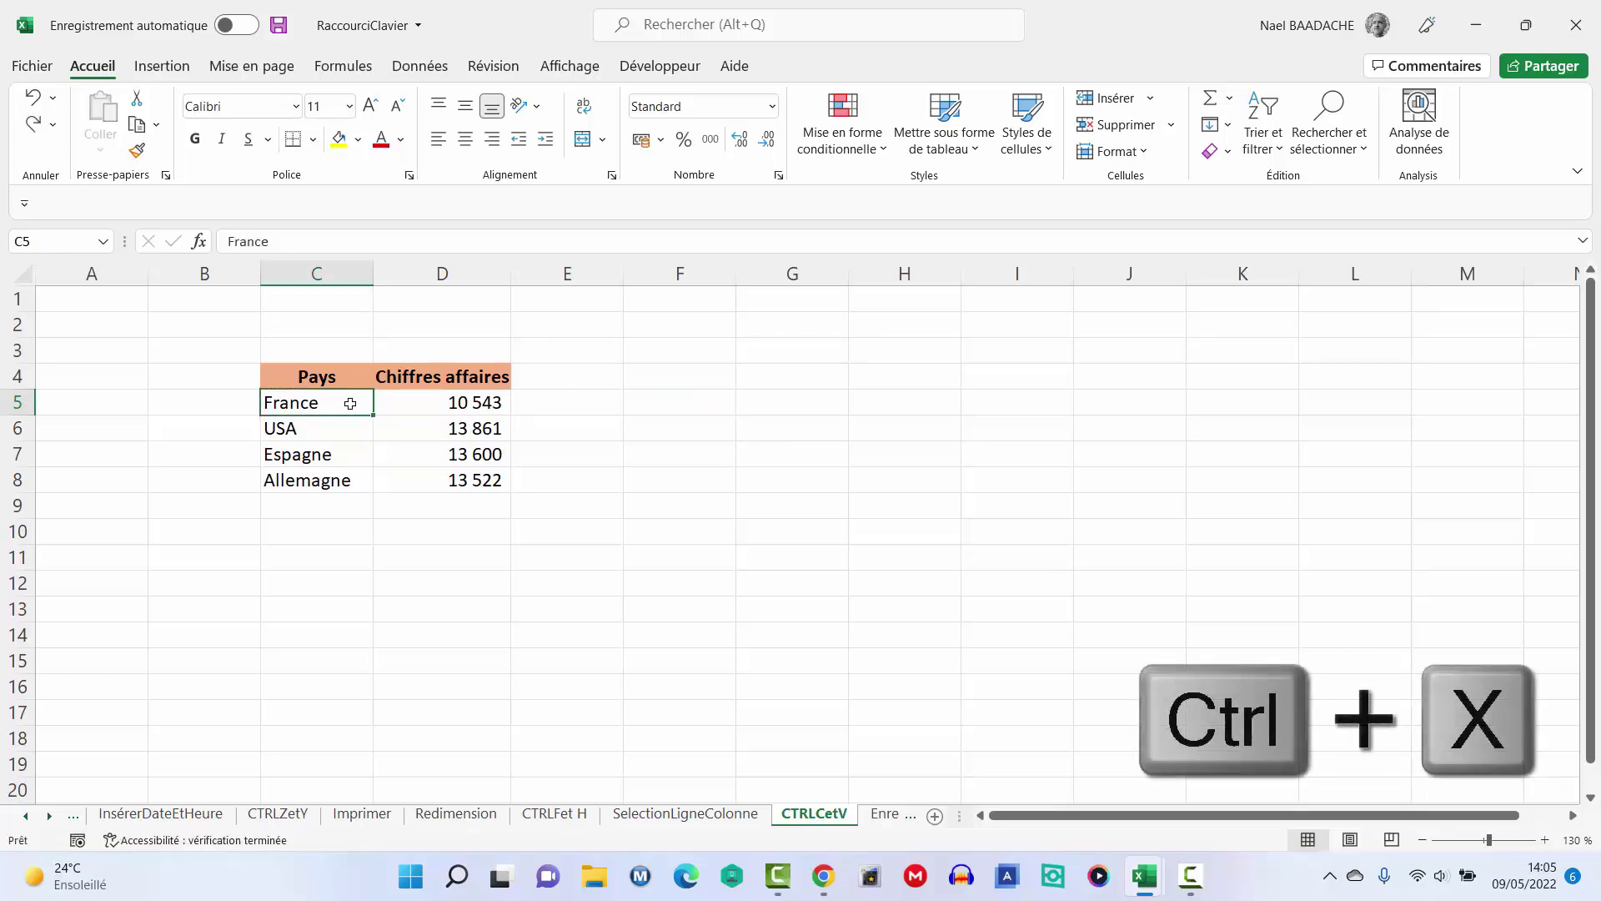
key("ctrl+x")
left_click(703, 400)
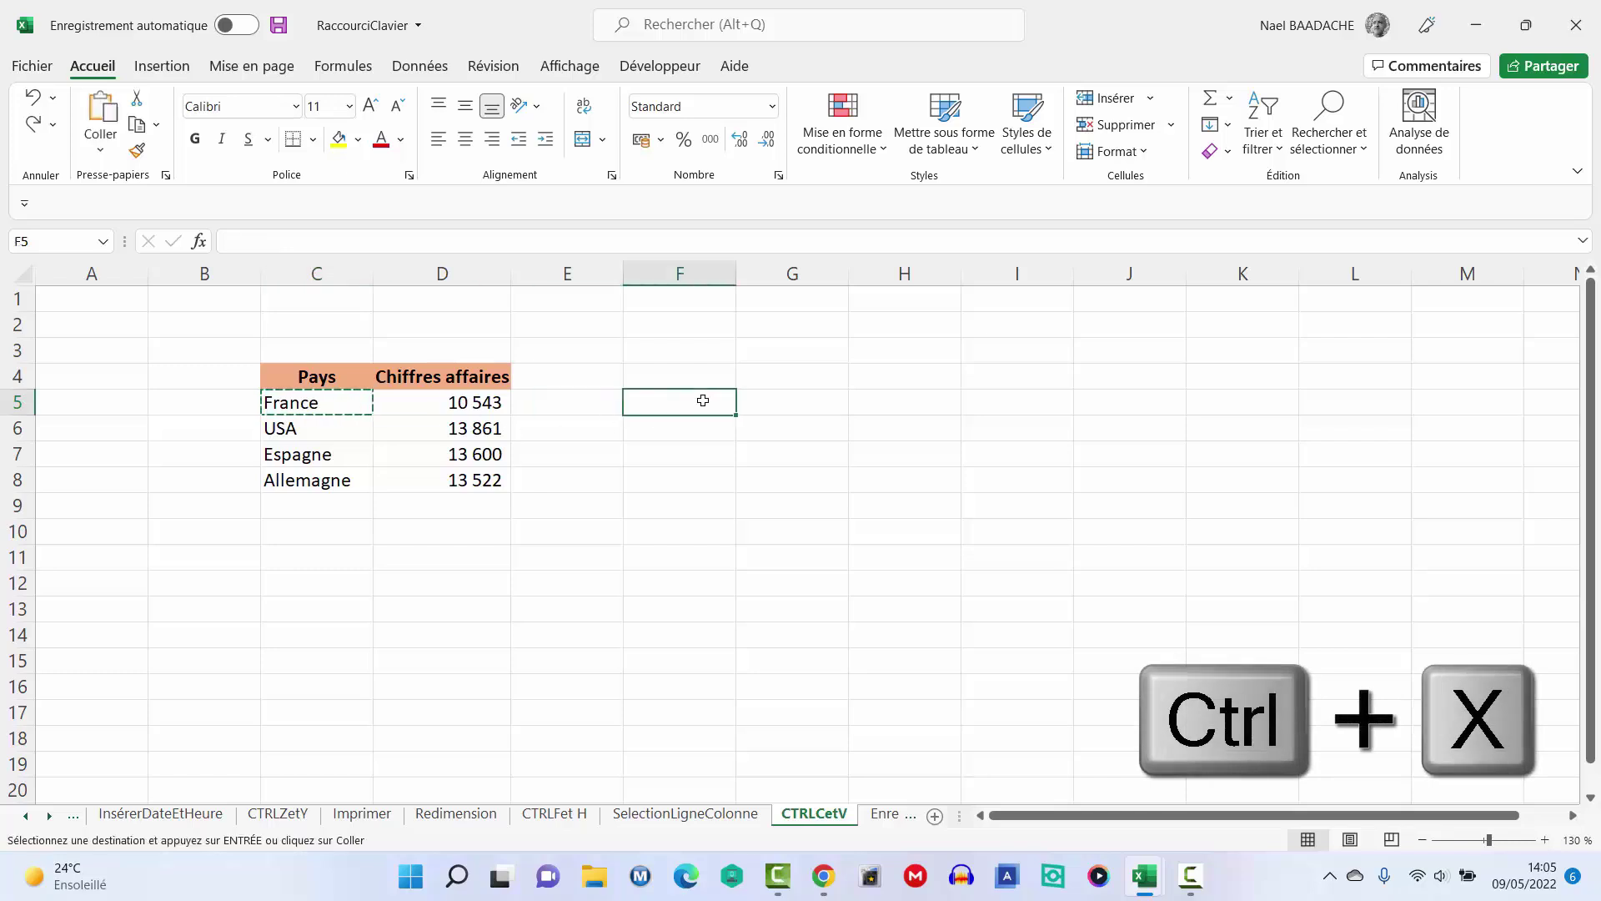
key("ctrl+v")
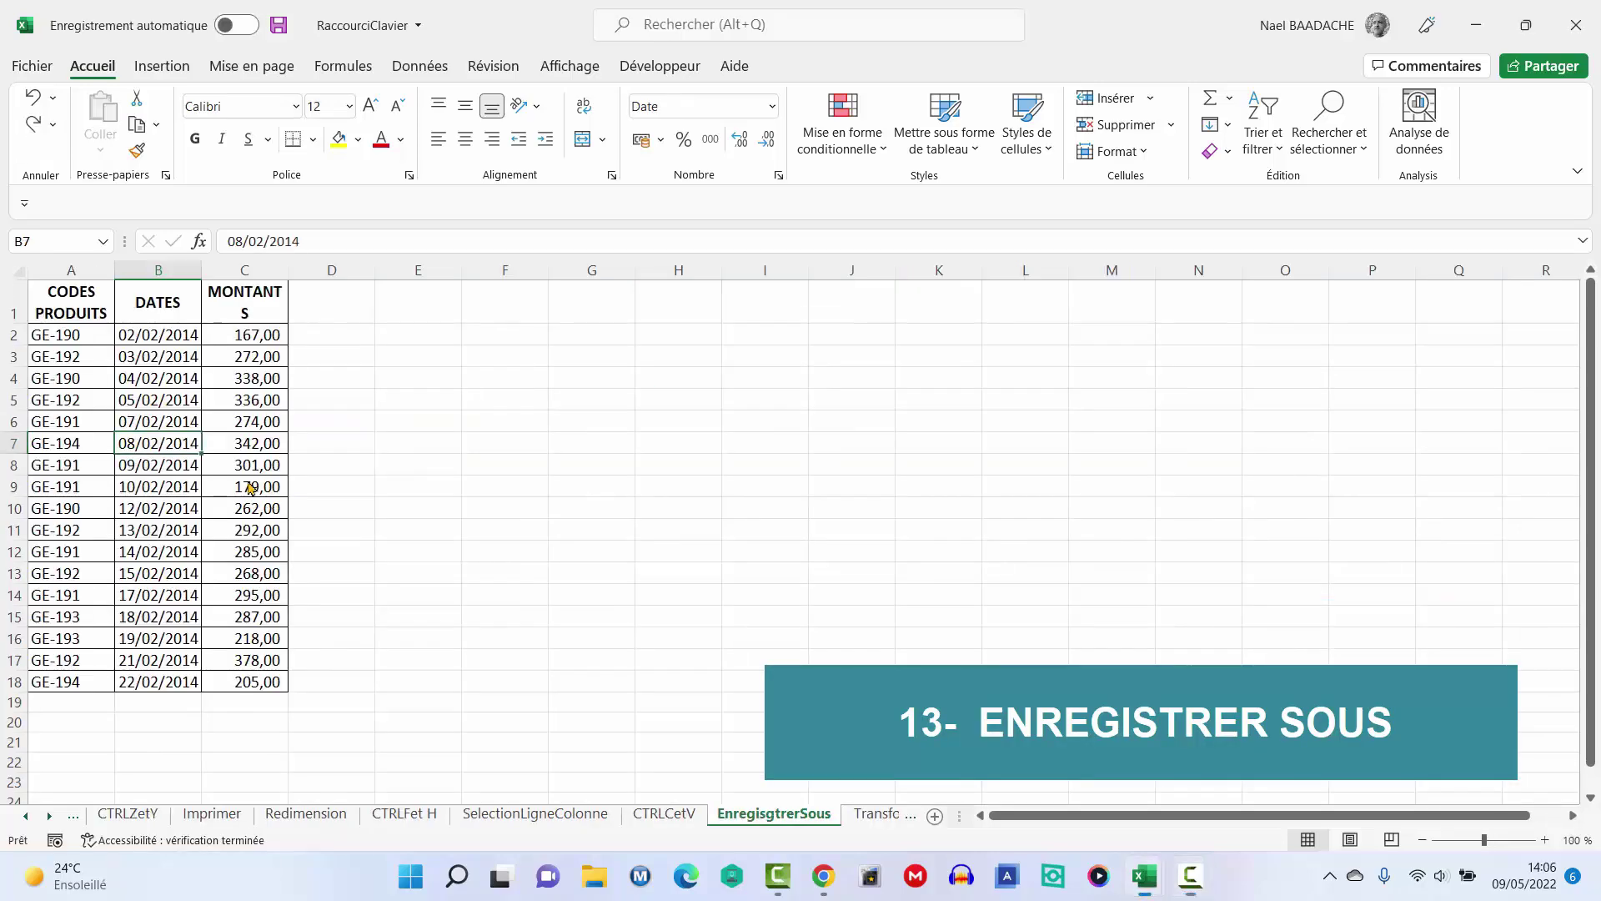
Step: Select E9, bring up the Enregistrer sous window with F12, and cancel it
left_click(409, 479)
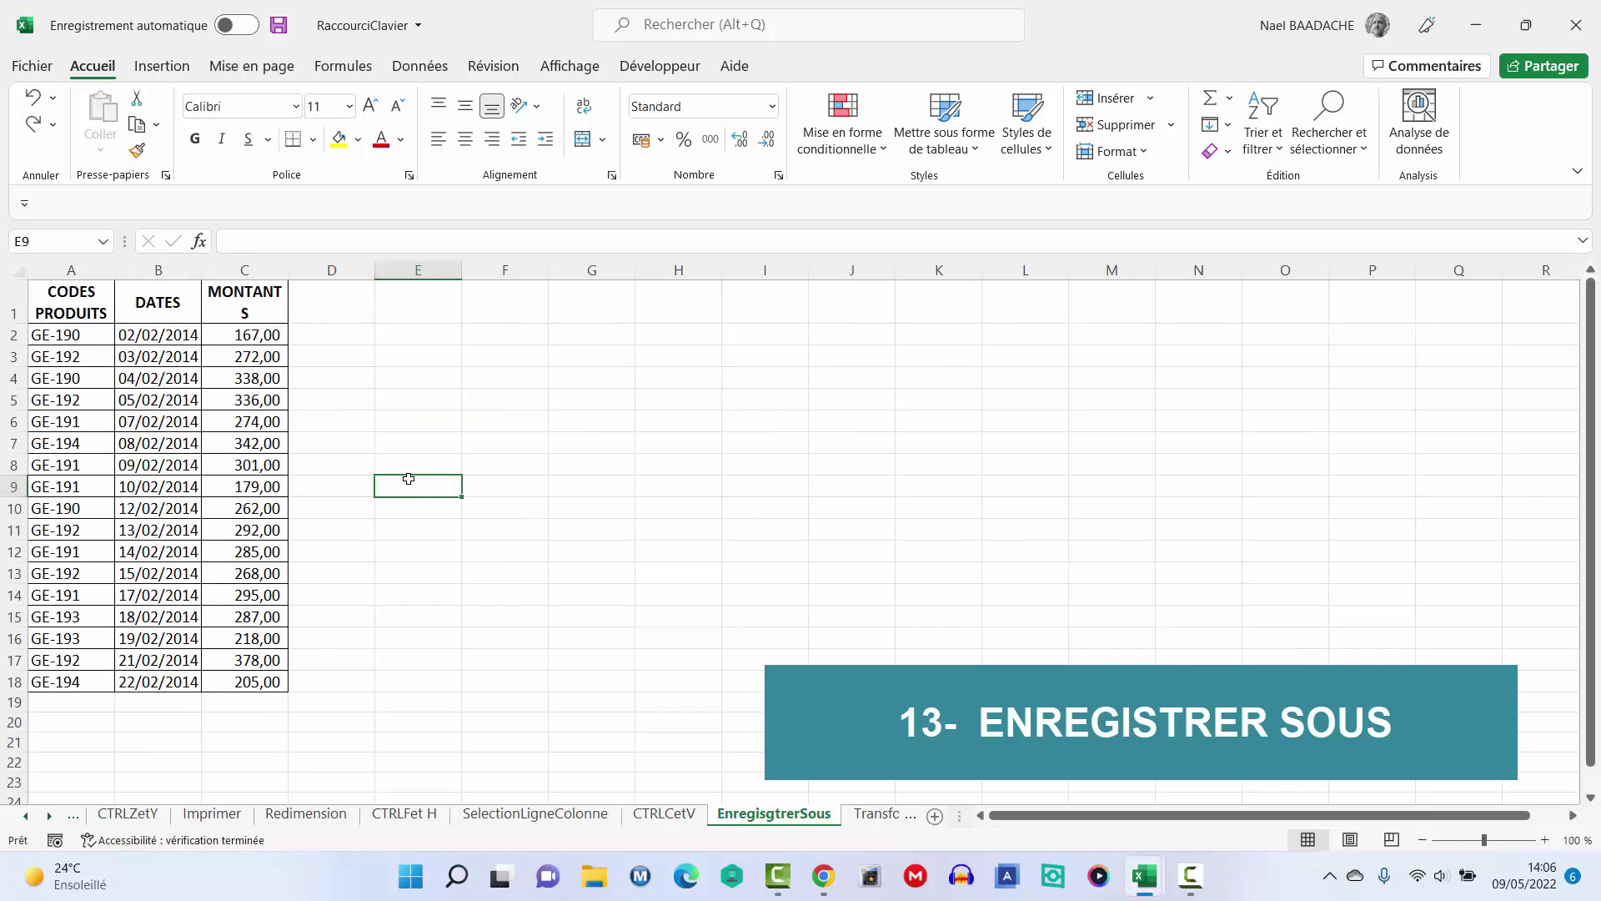
key("F12")
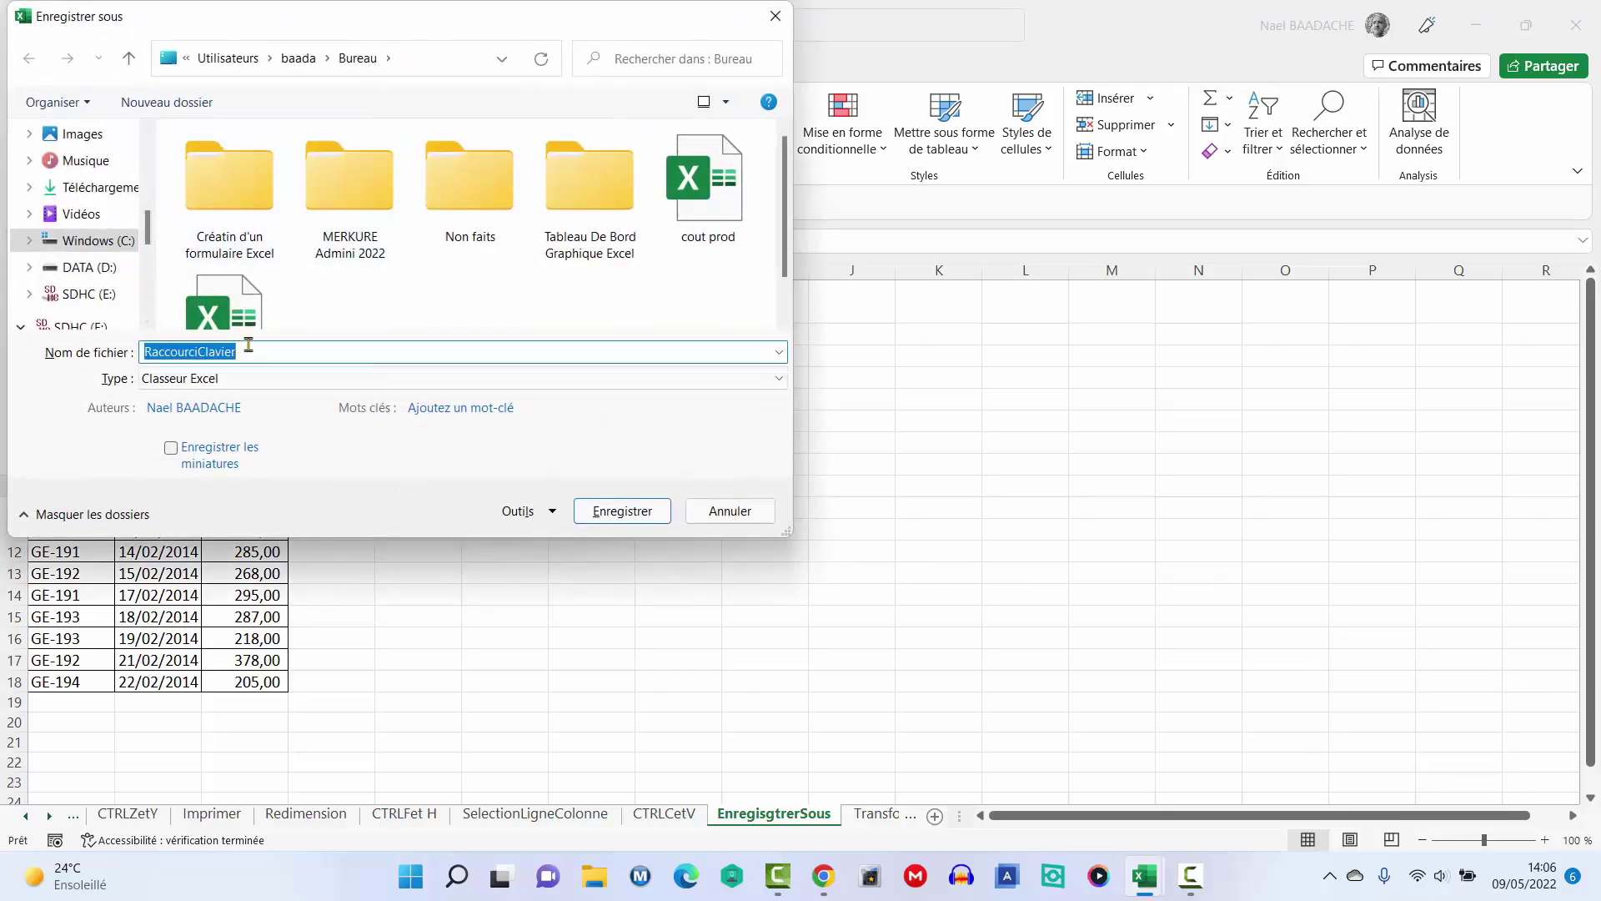
left_click(753, 513)
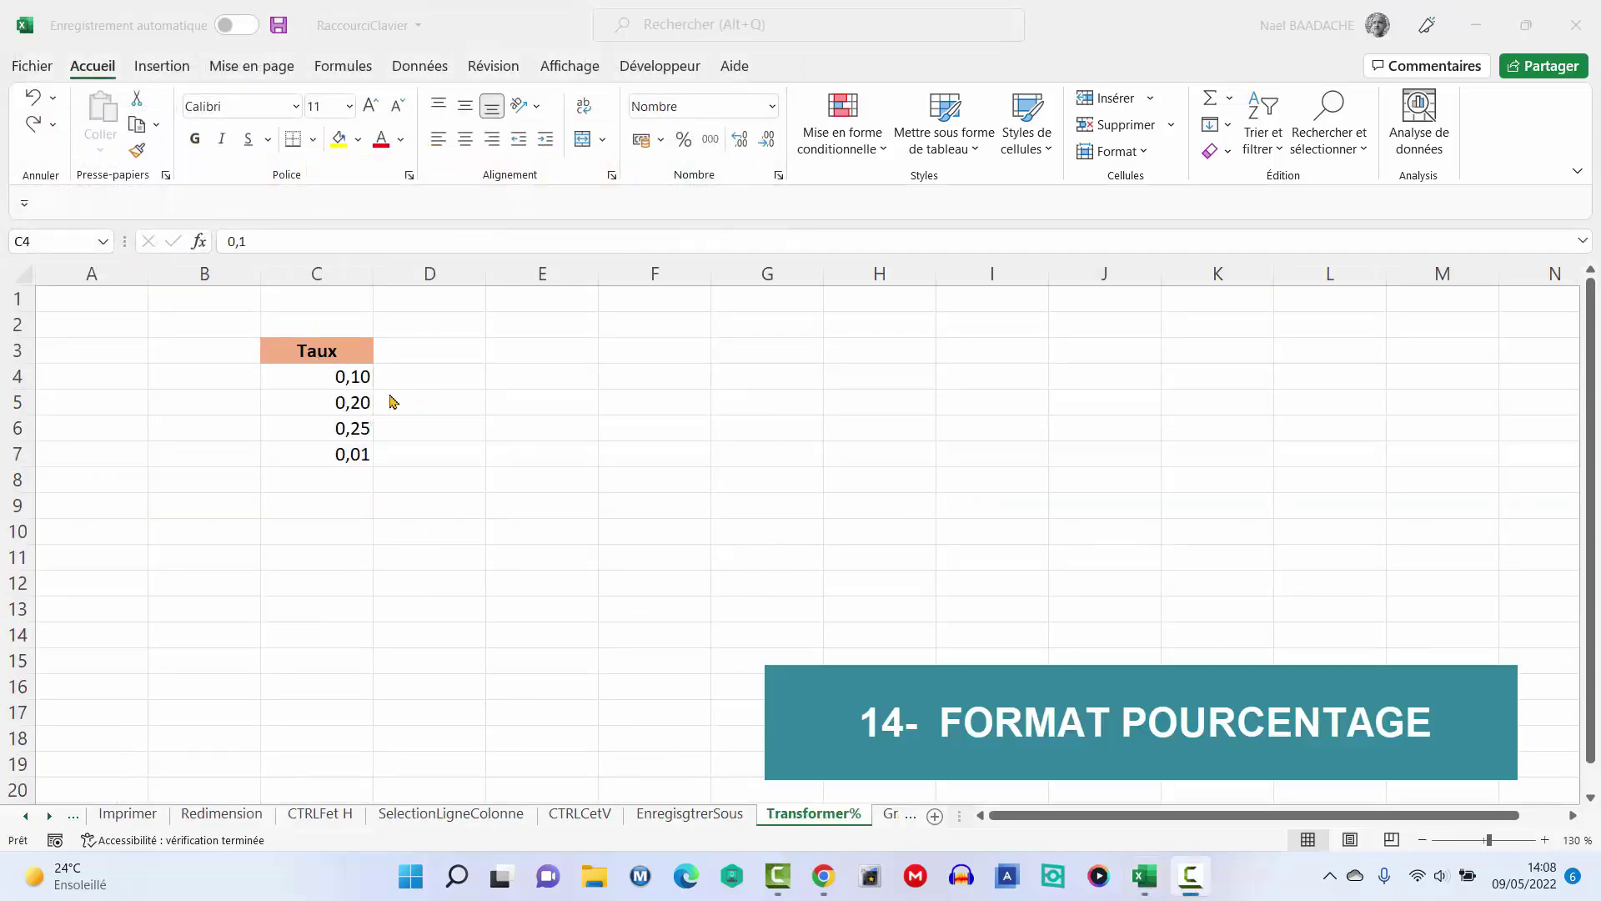
Step: Format the Taux rates in C4:C7 as percentages with two decimal places
left_click_drag(341, 375, 338, 455)
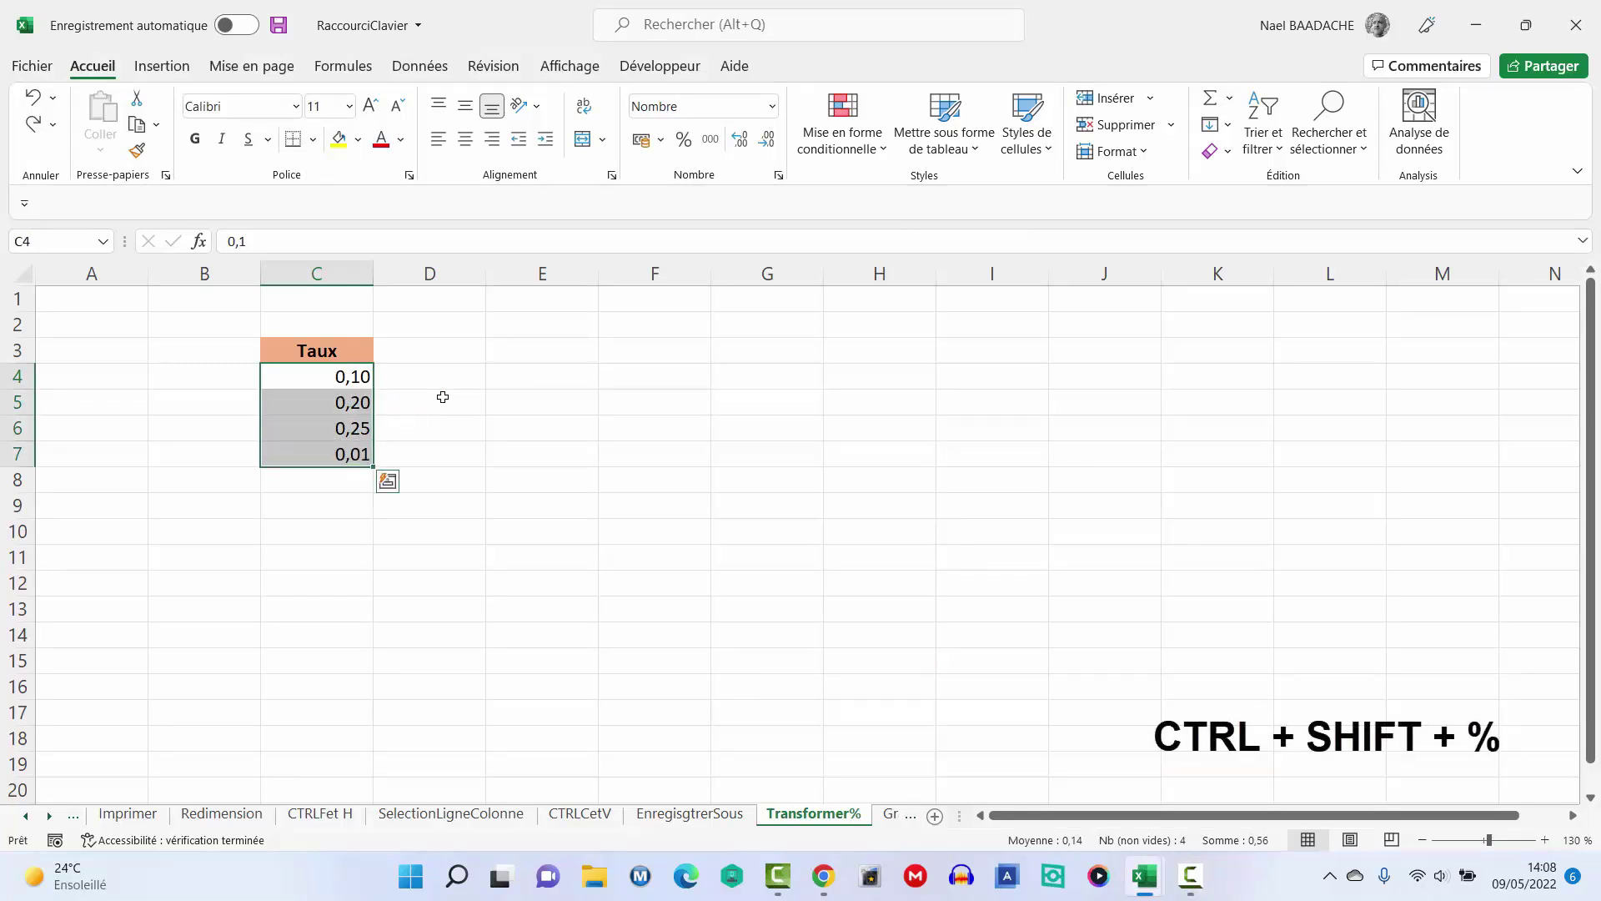
key("ctrl+shift+percent")
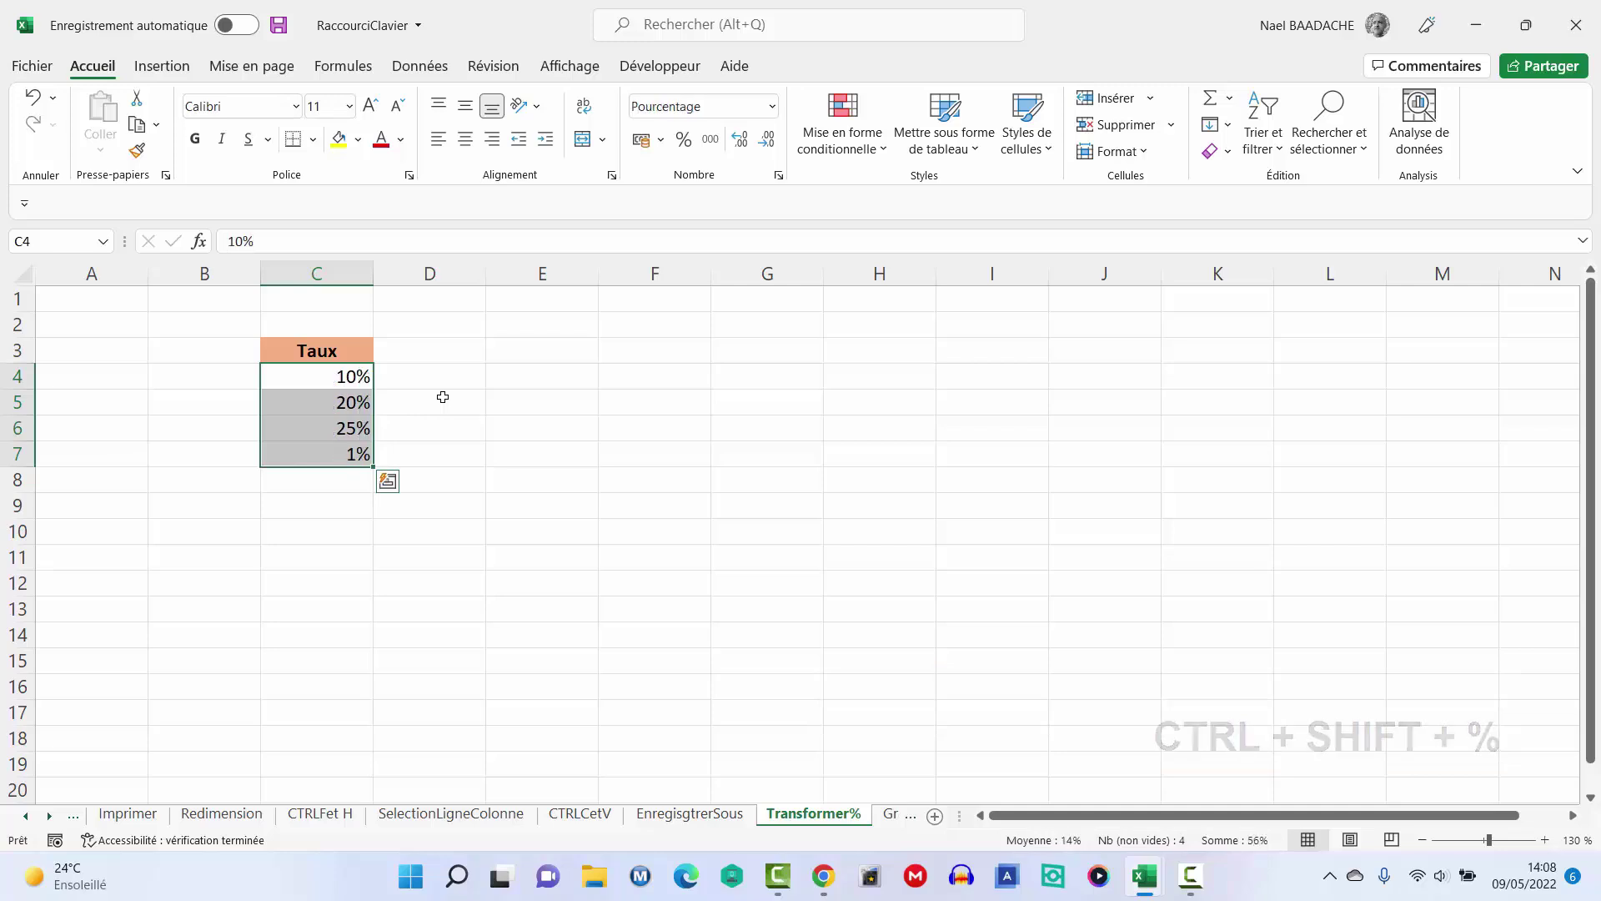
left_click(739, 139)
left_click(739, 140)
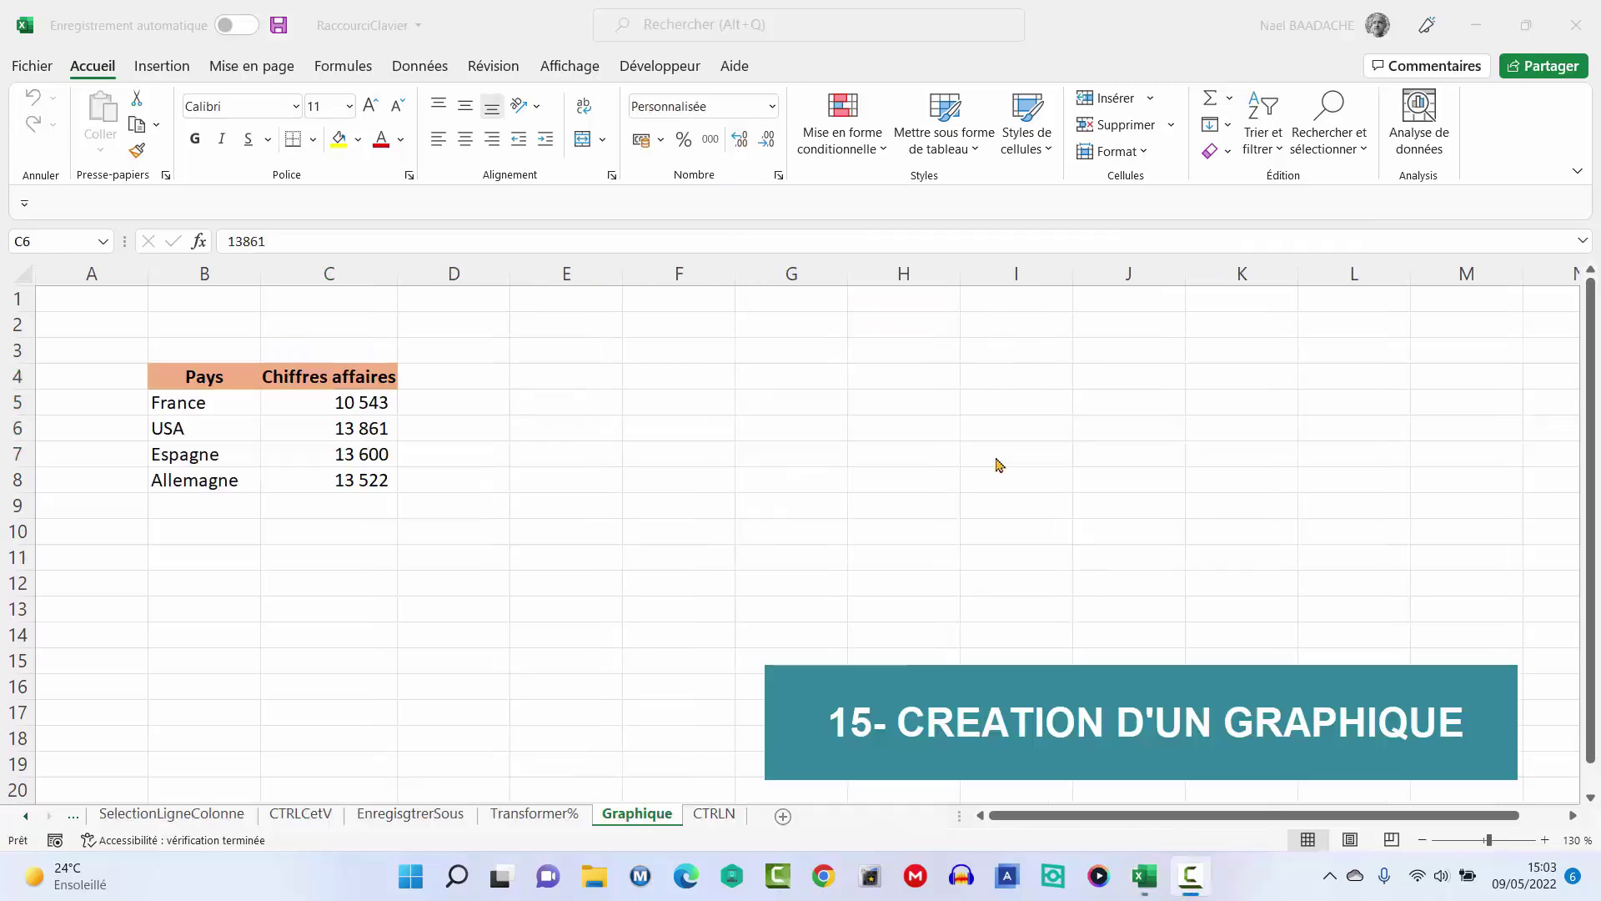
Step: Chart Chiffres affaires by country on a new Graphique2 sheet with F11, then go to CTRLN
left_click(213, 425)
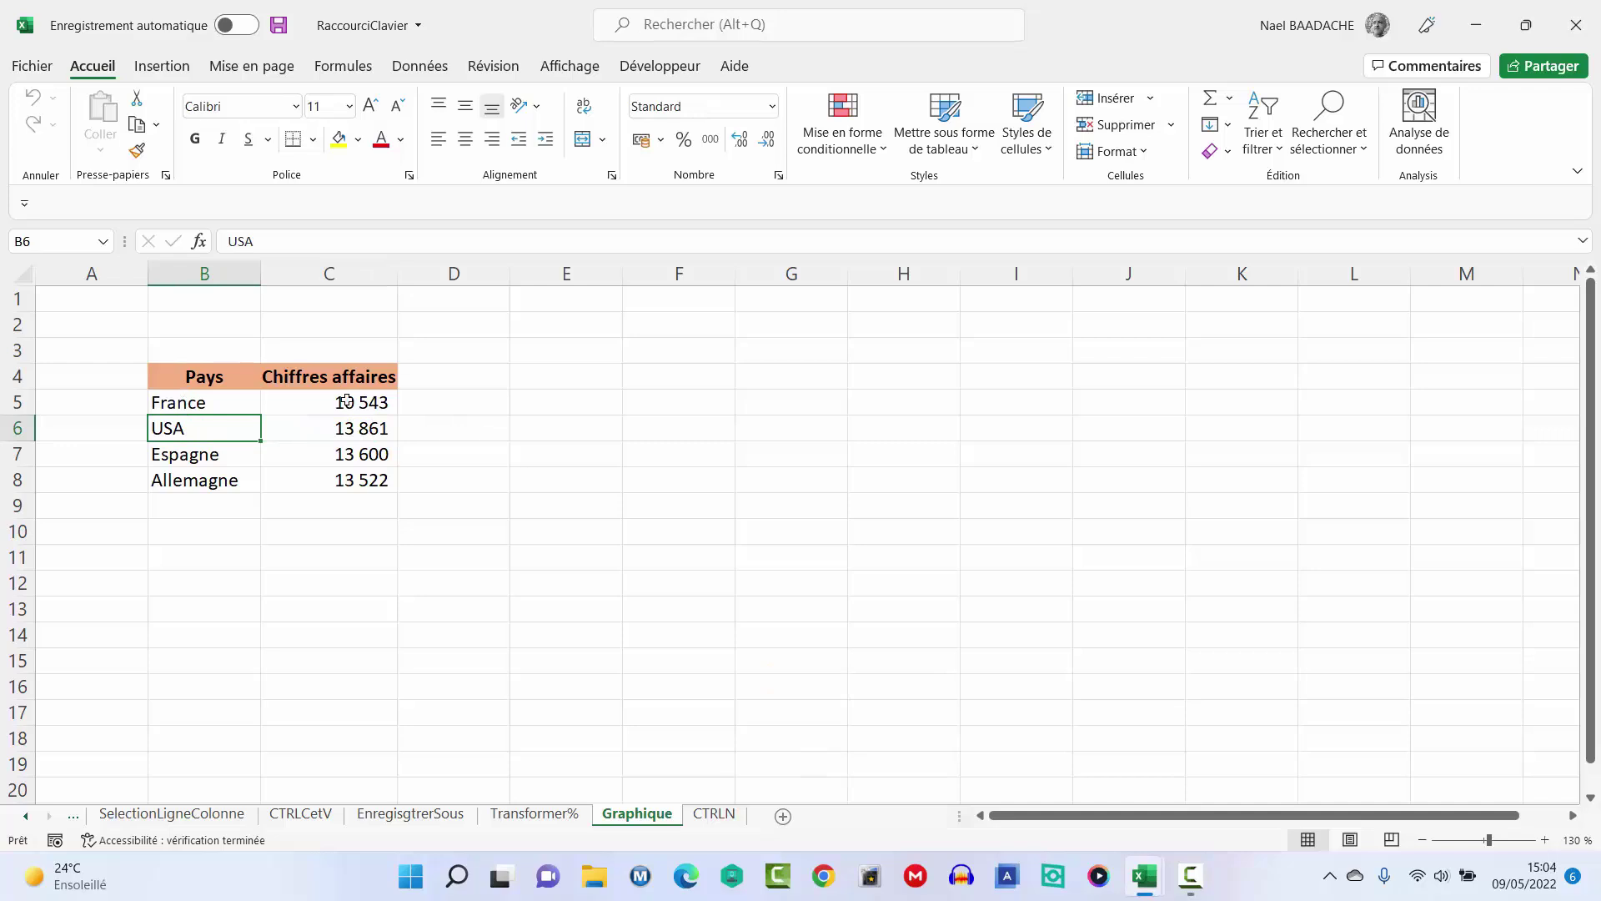
key("F11")
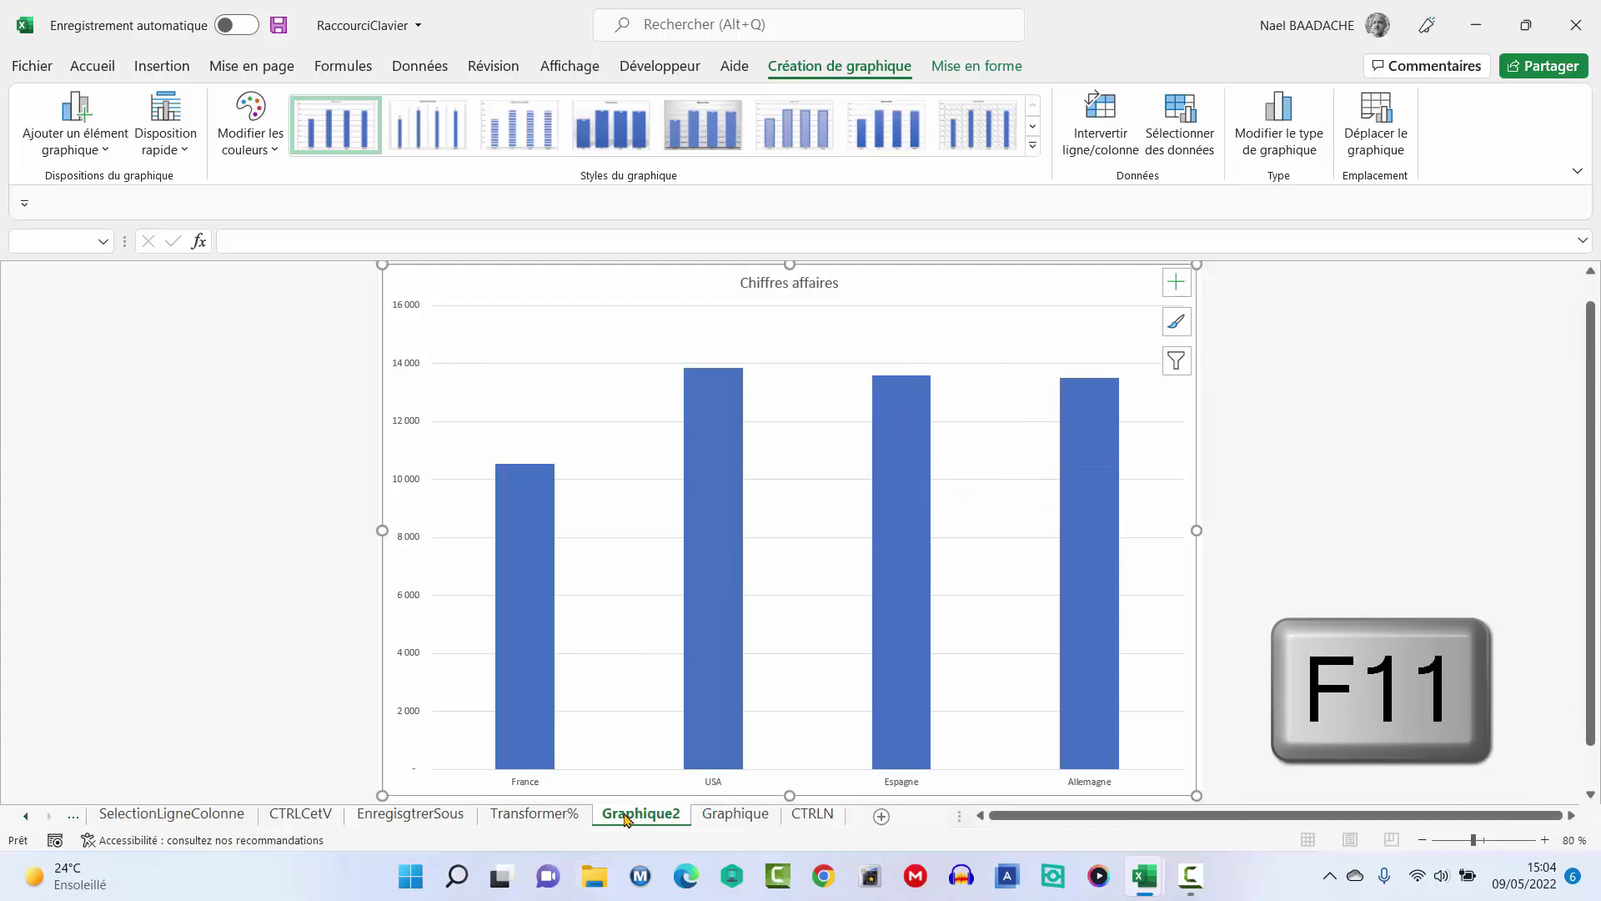
left_click(813, 815)
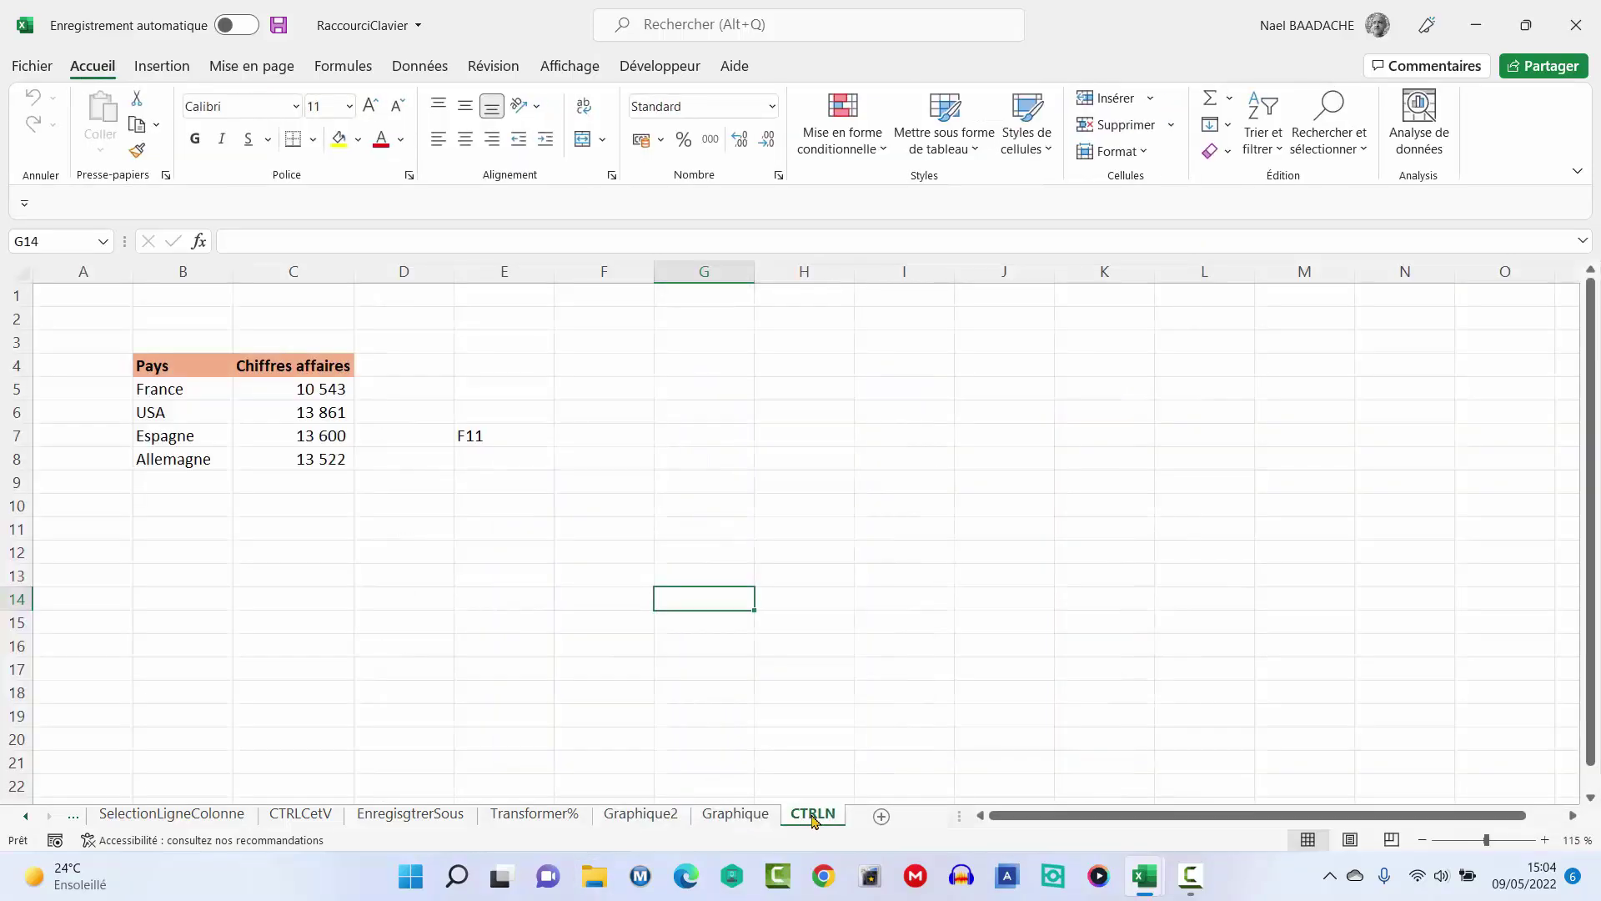
Step: Select E7 and create the new blank workbook Classeur1 with Ctrl+N
left_click(522, 439)
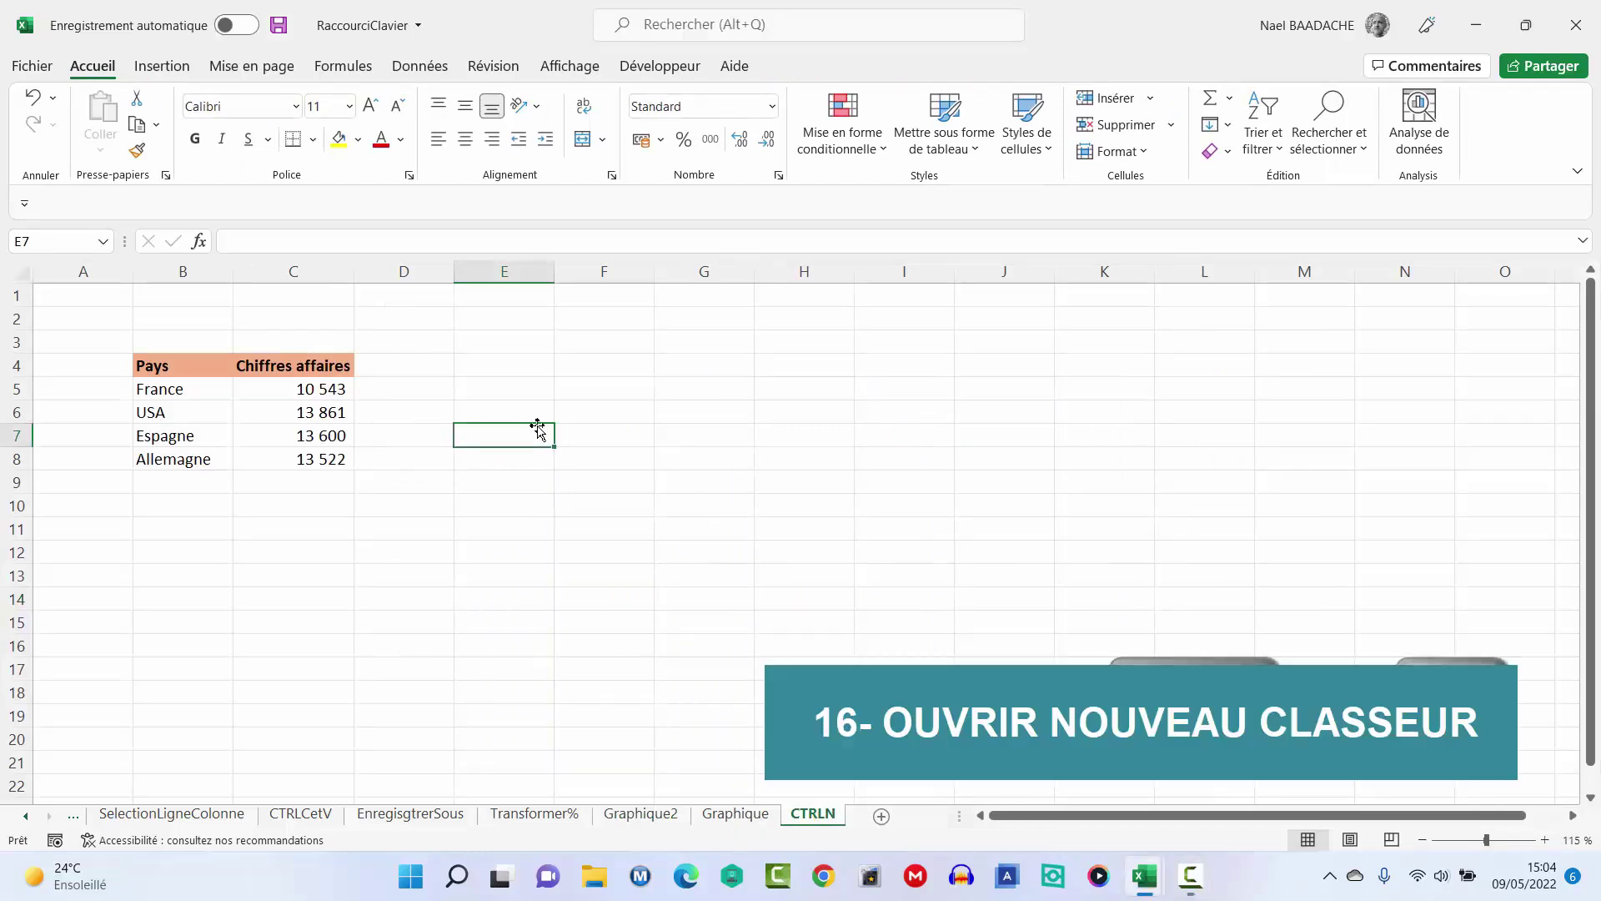
key("ctrl+n")
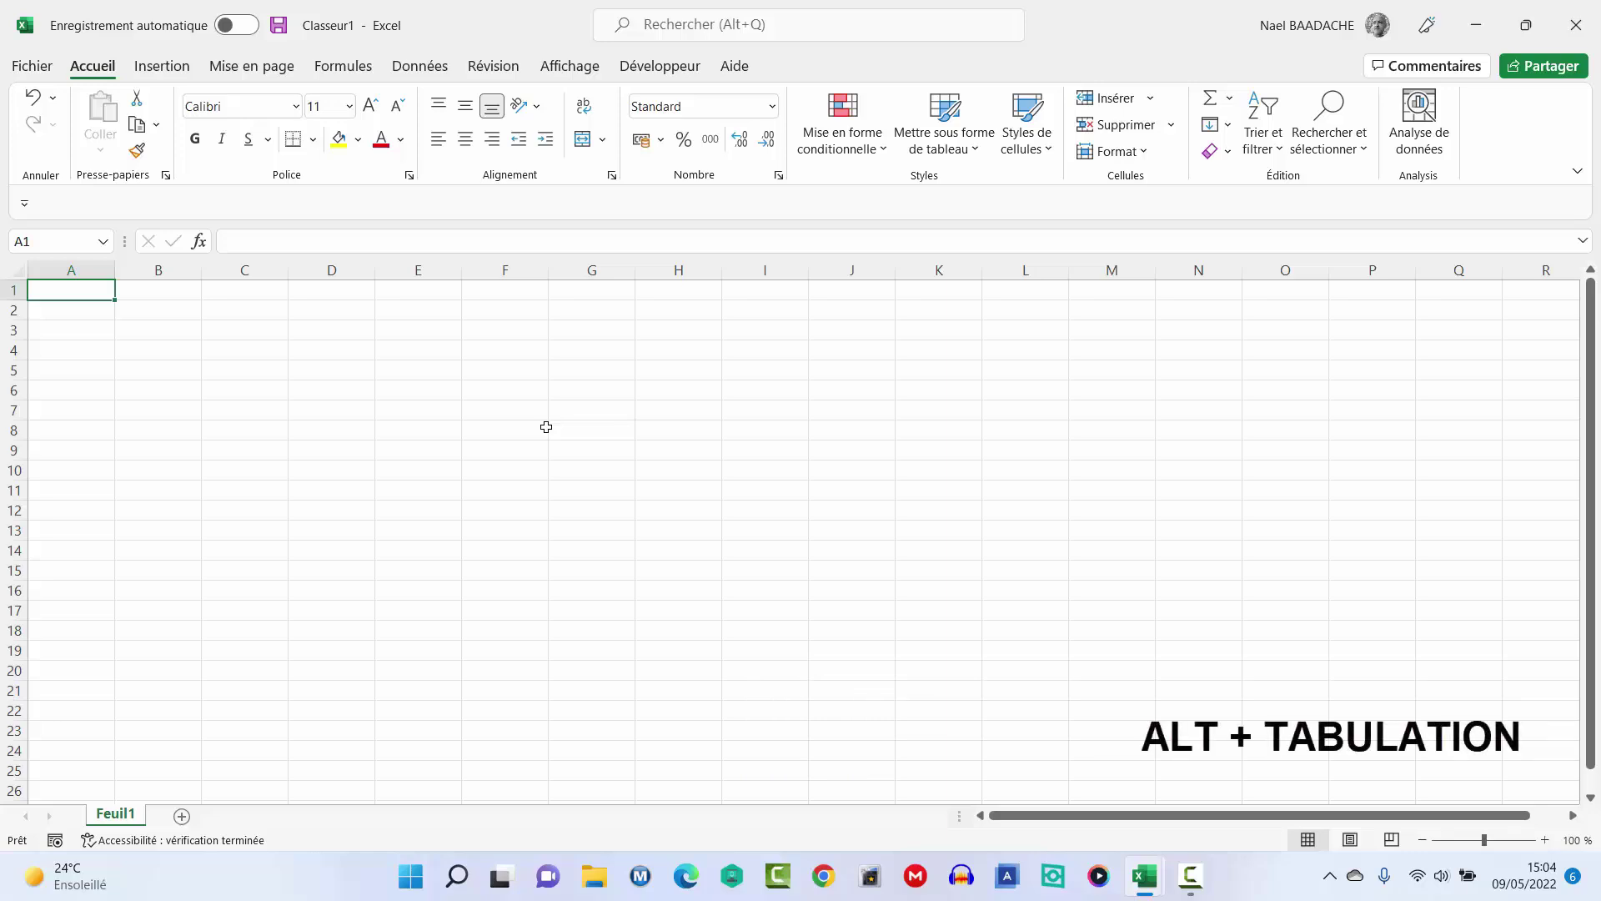
Step: Cycle open windows with Alt+Tab to reach the cout prod workbook's production cost table
key("alt+Tab")
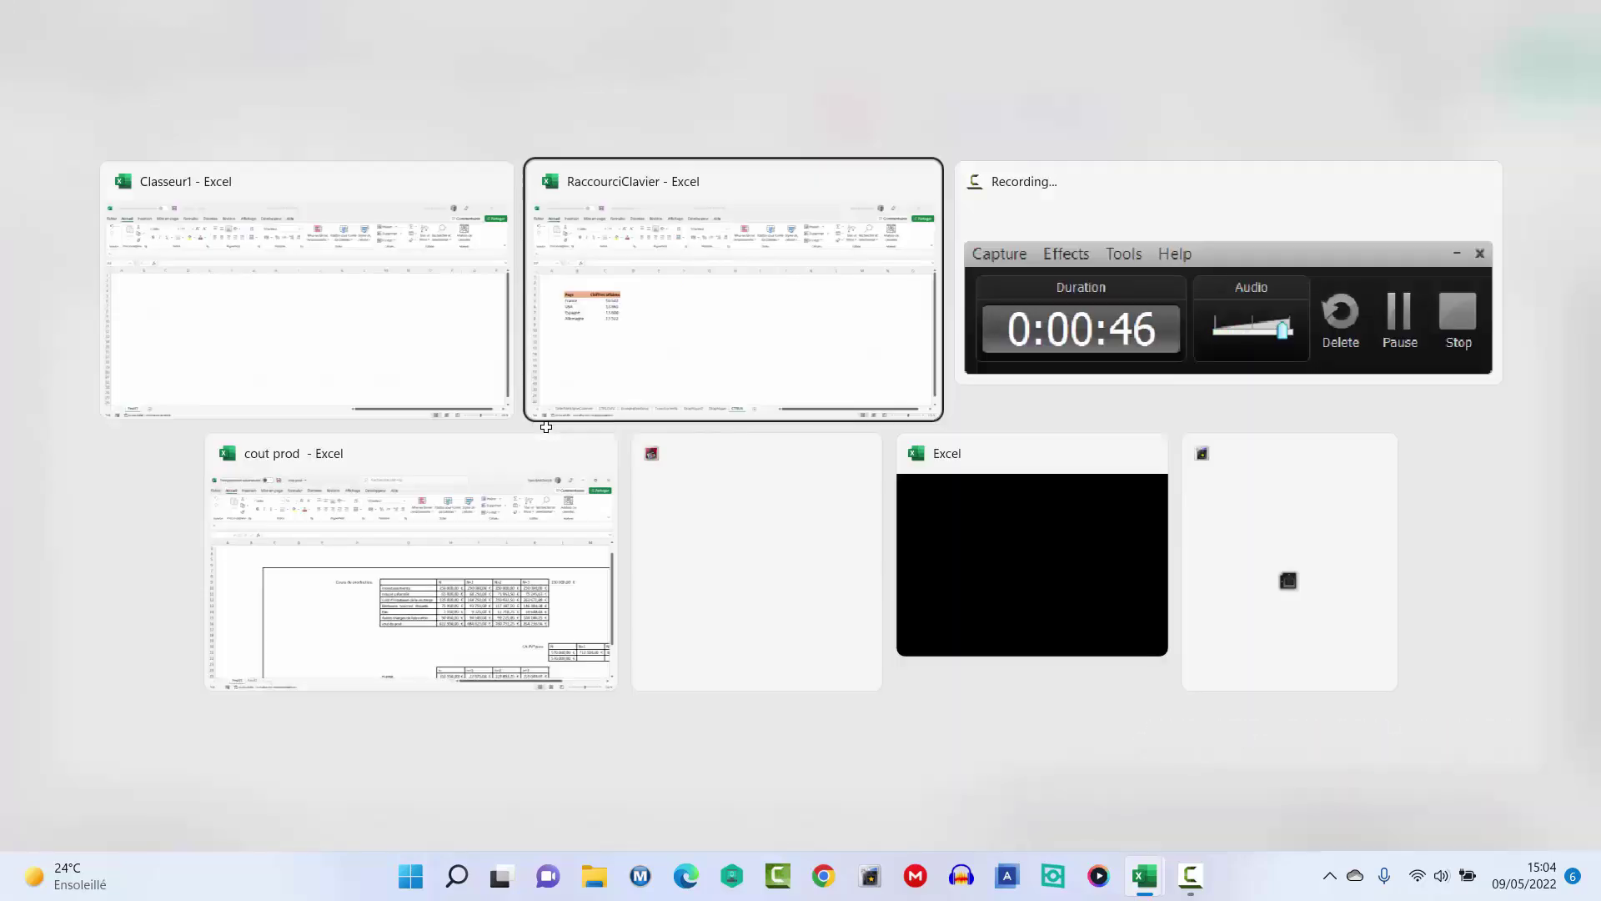
key("alt+Tab")
key("alt+Tab")
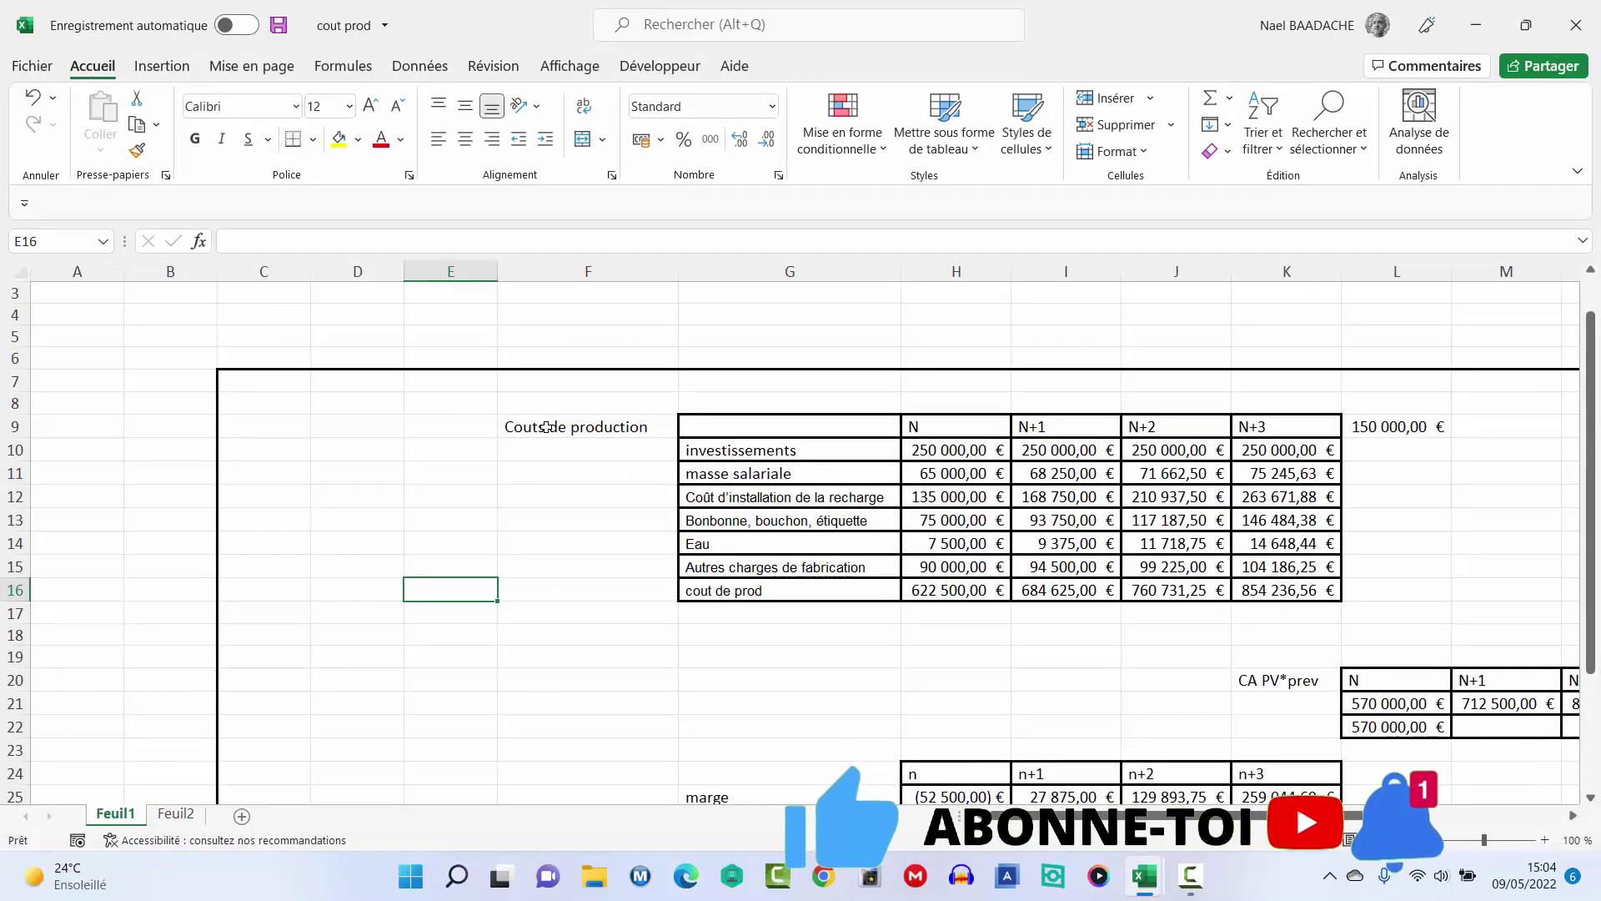
key("alt+Tab")
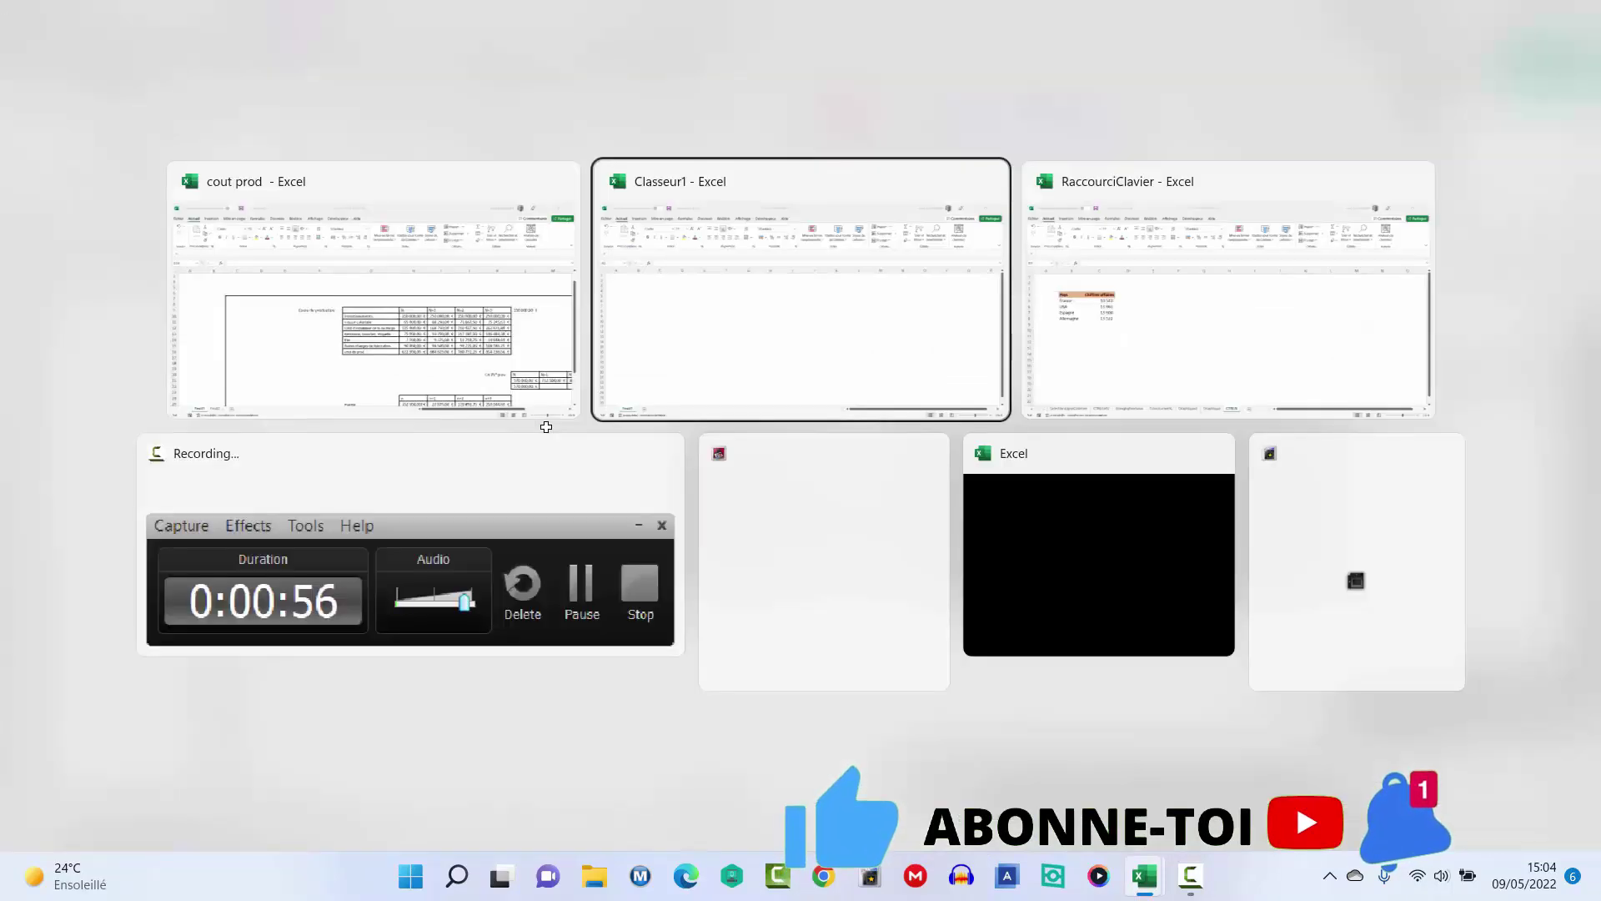
key("alt+Tab")
key("alt+Tab")
key("alt+Tab")
key("alt+Tab")
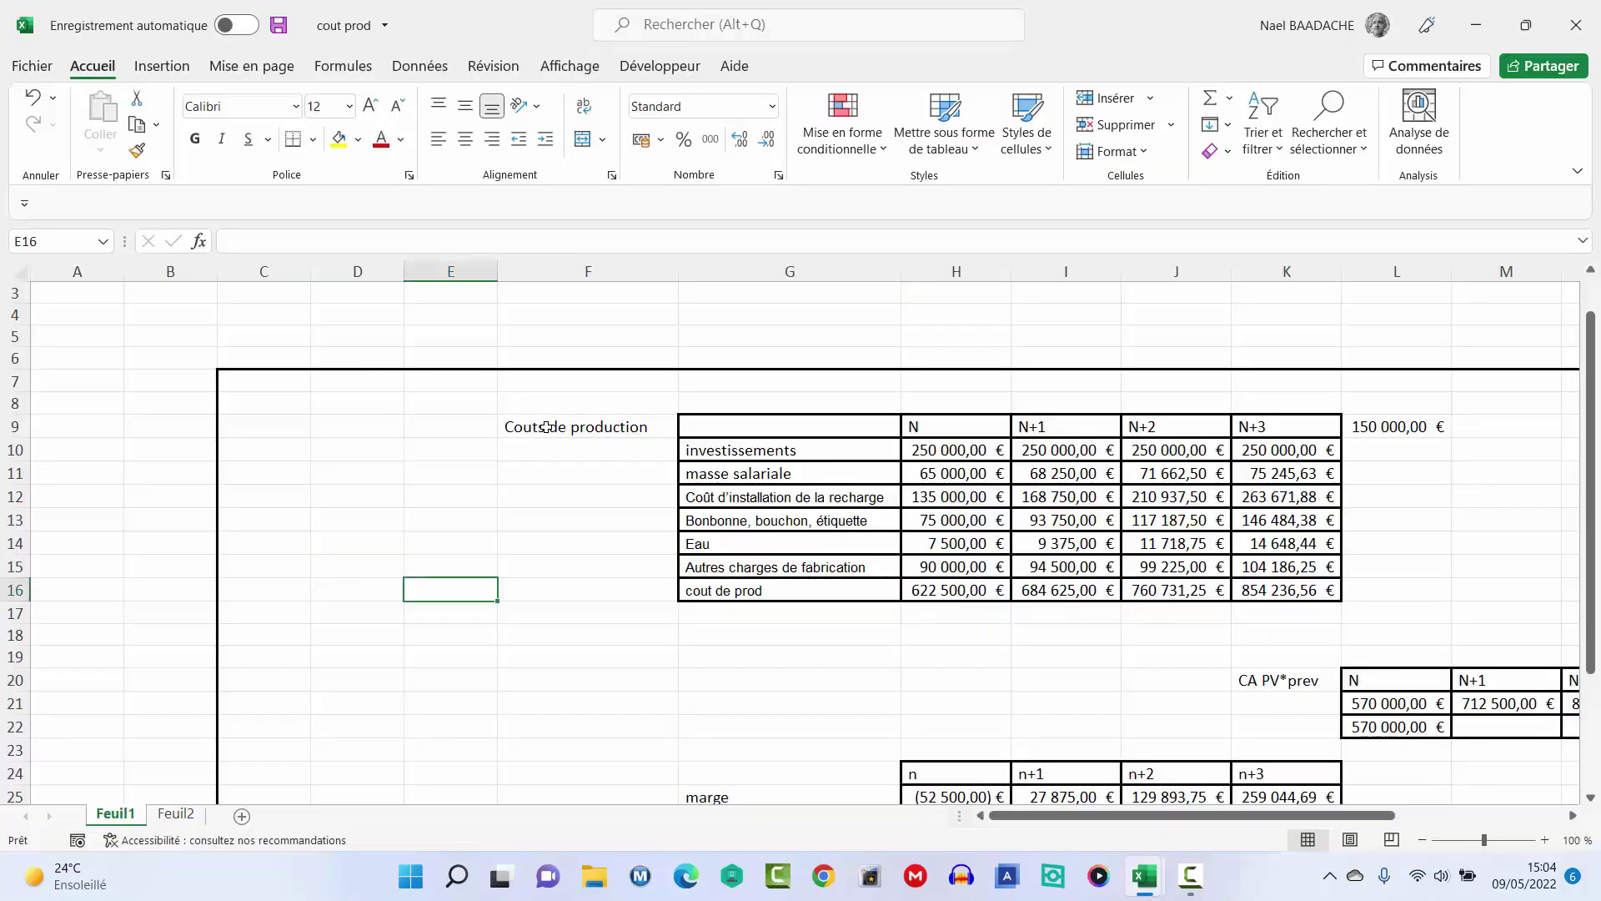